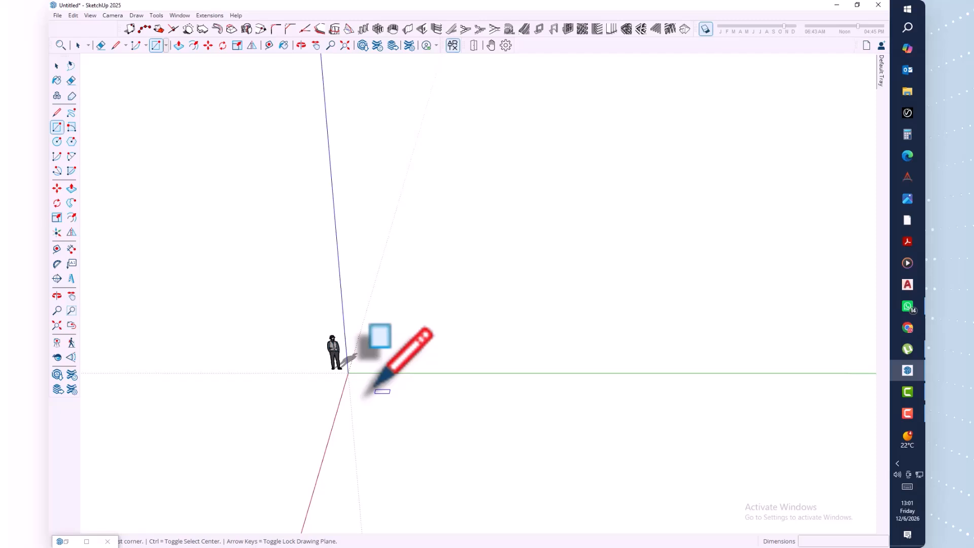
Step: Draw an upright rectangle beside the human figure and extrude it 230 mm with Push/Pull to form a wall
left_click(377, 397)
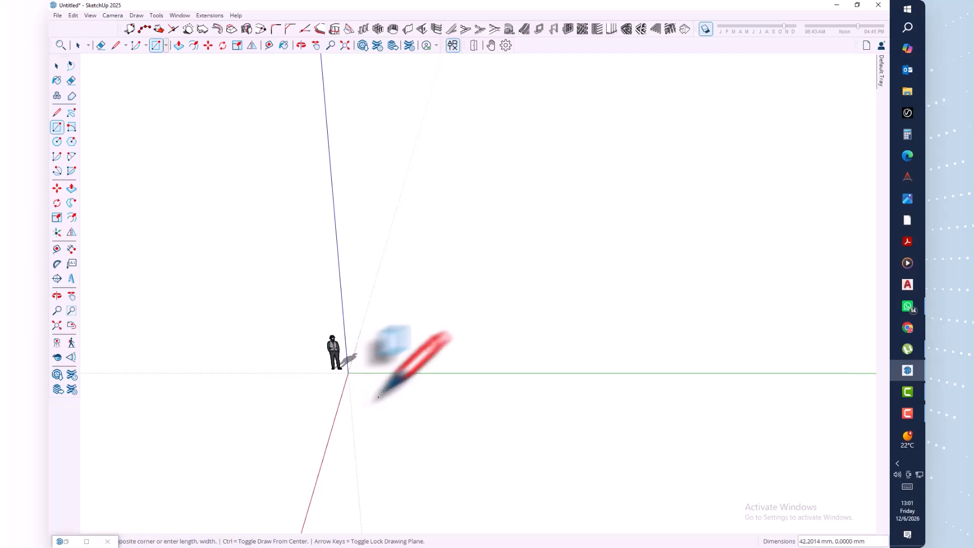
left_click(527, 291)
middle_click_drag(443, 375, 479, 375)
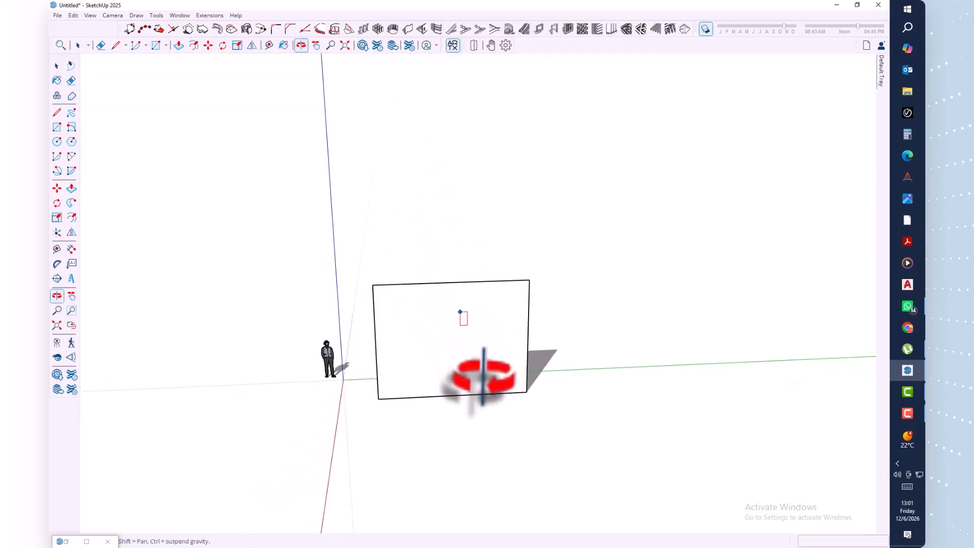
key("p")
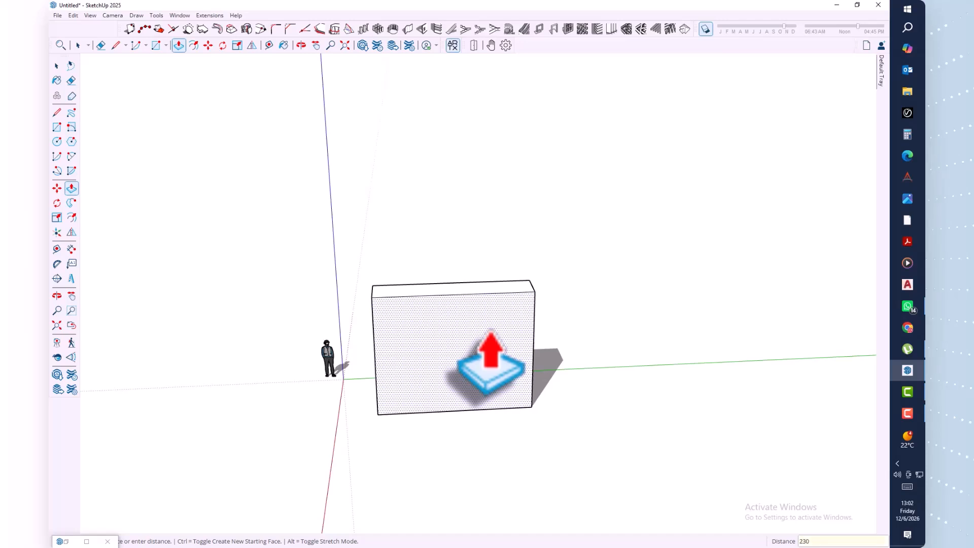
key("Return")
Step: Draw a window rectangle about 3883 mm wide and 2149 mm high near the middle of the wall's front face
middle_click_drag(449, 300, 490, 333)
middle_click_drag(481, 365, 456, 283)
middle_click_drag(468, 325, 406, 365)
middle_click_drag(409, 332, 395, 333)
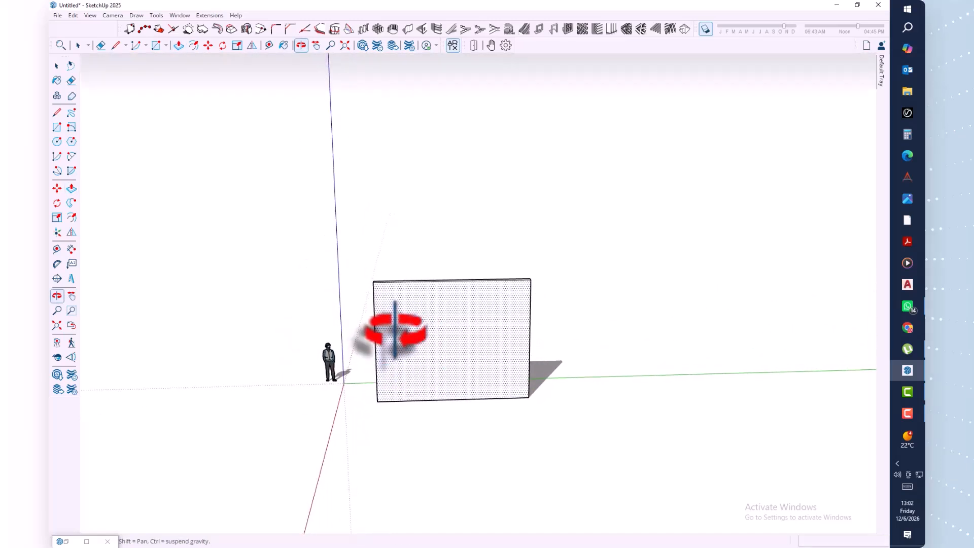
key("r")
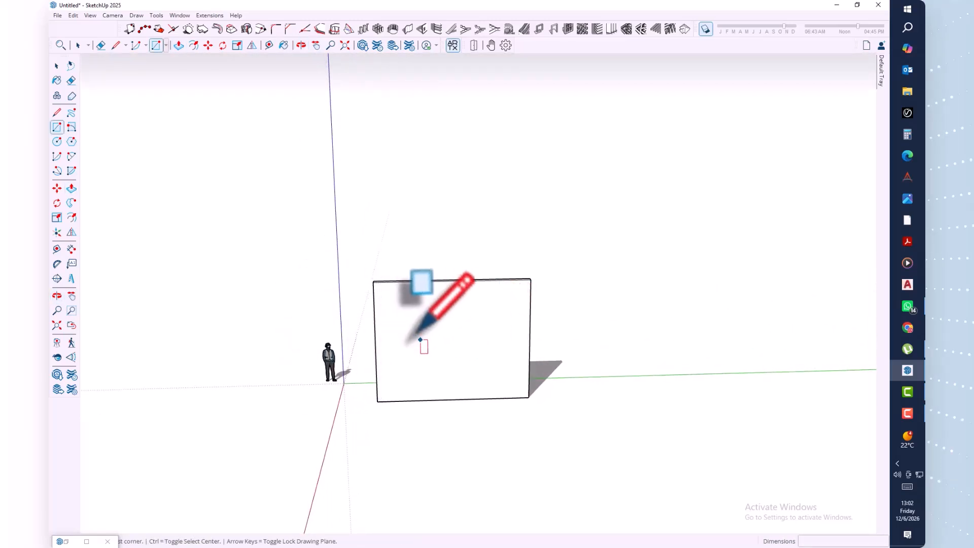
left_click(410, 316)
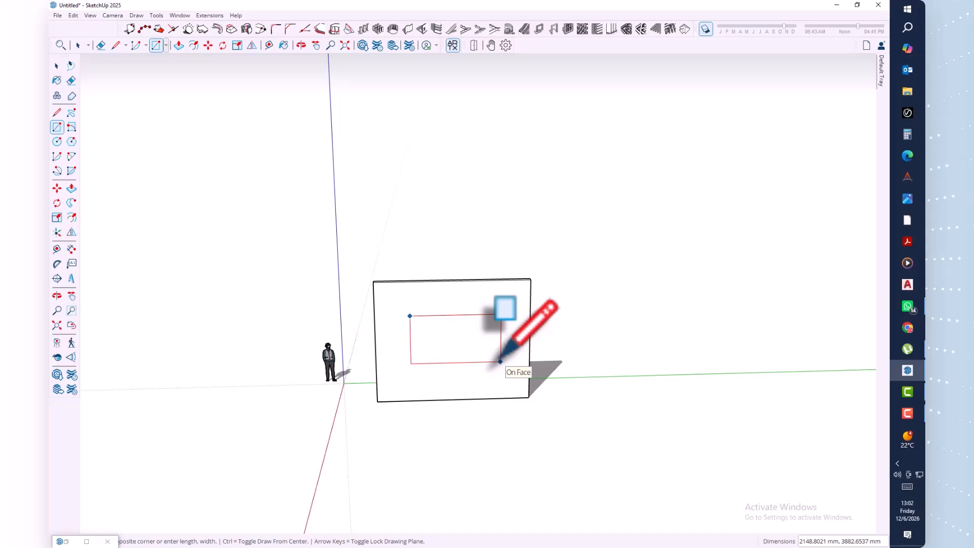
left_click(501, 362)
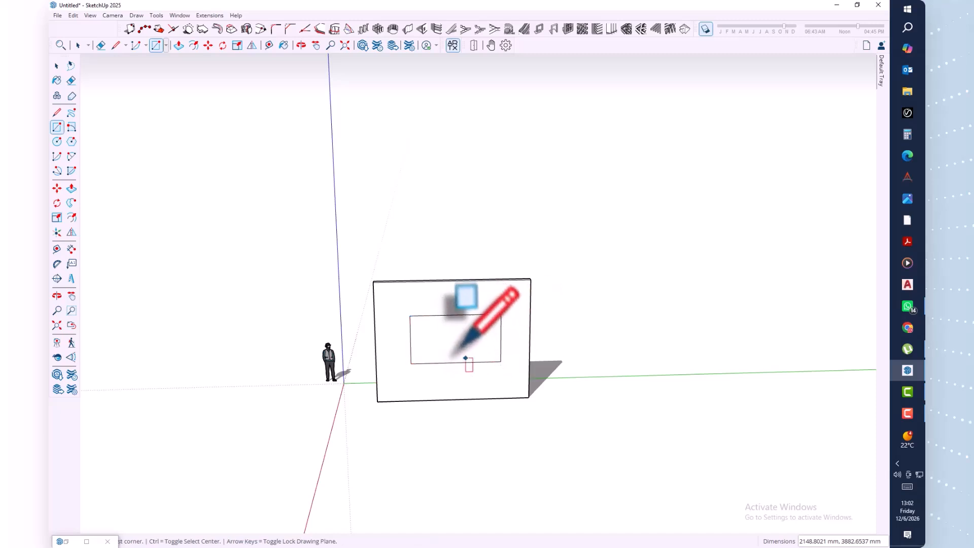
Step: Push the window rectangle through the full 230 mm wall thickness to cut an opening
mouse_move(463, 364)
middle_mouse_down()
mouse_move(432, 370)
mouse_move(401, 409)
middle_mouse_up()
key("r")
scroll(464, 333, "up", 8)
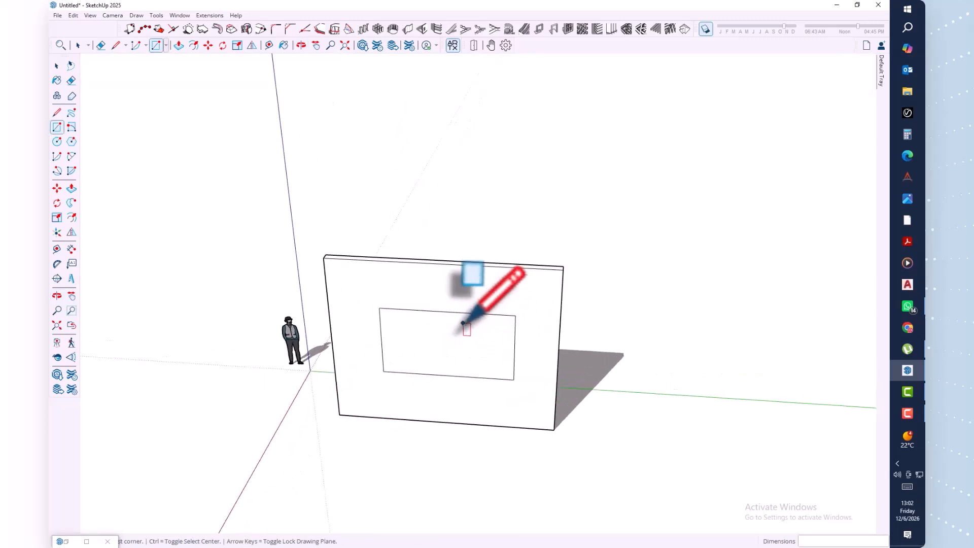
middle_click_drag(469, 330, 481, 399)
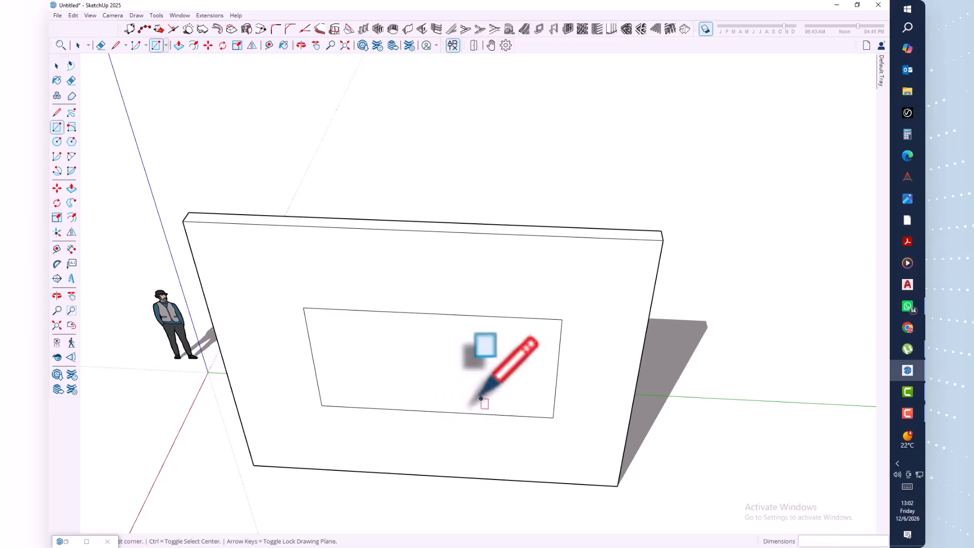
key("p")
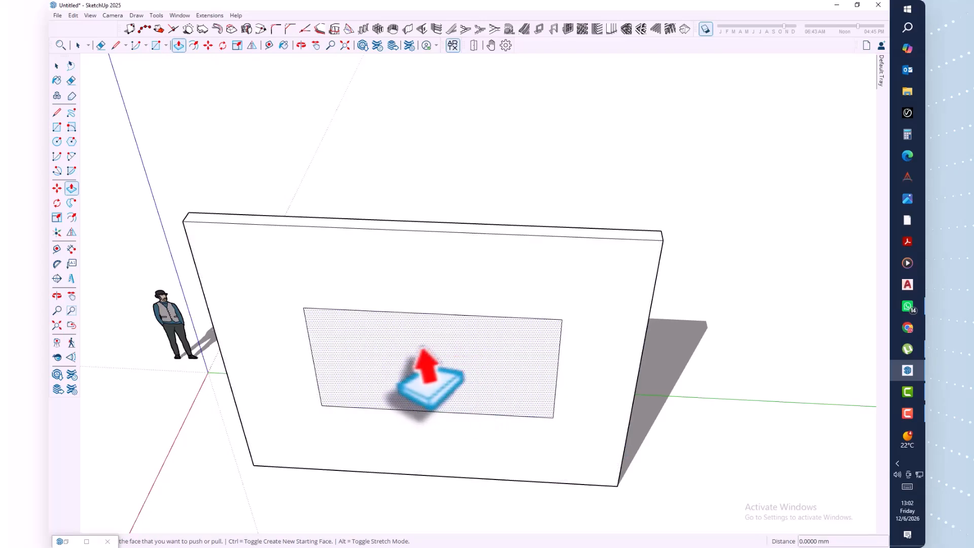
left_click(430, 392)
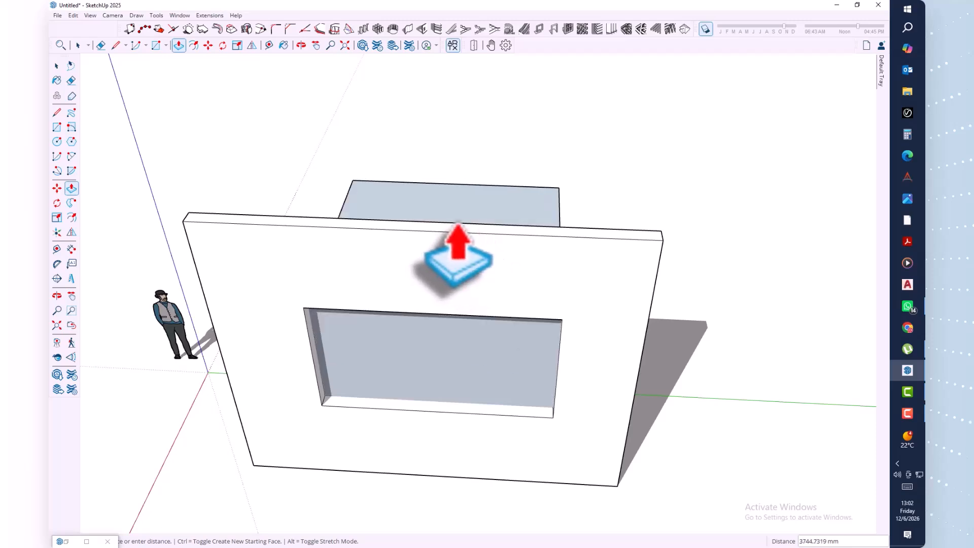
left_click(474, 224)
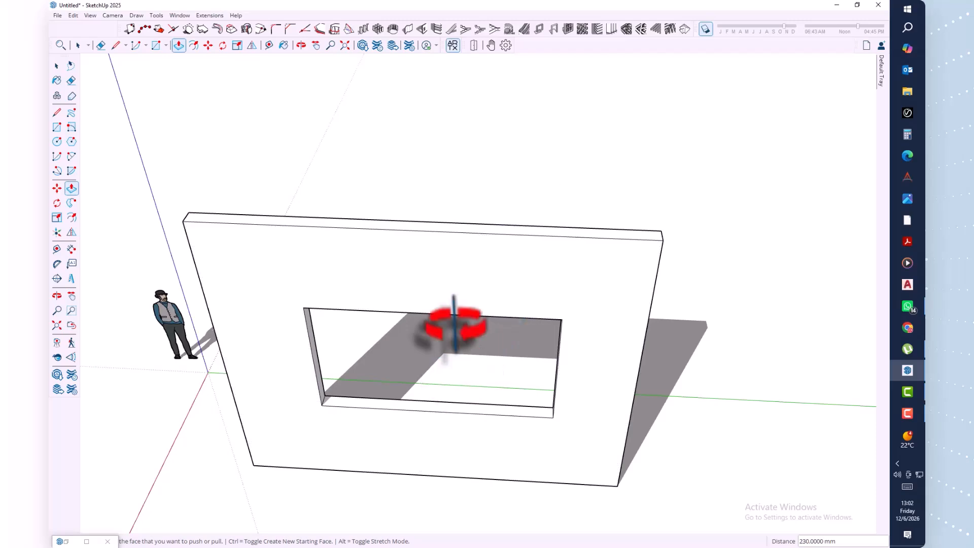
Step: Select the entire wall geometry, including the opening, and make it a group
middle_click_drag(452, 322, 477, 231)
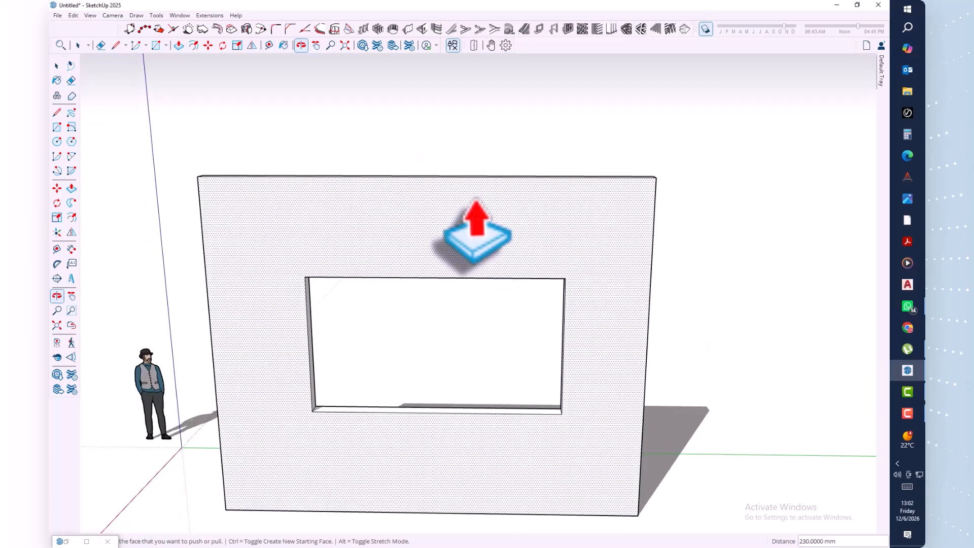
key("space")
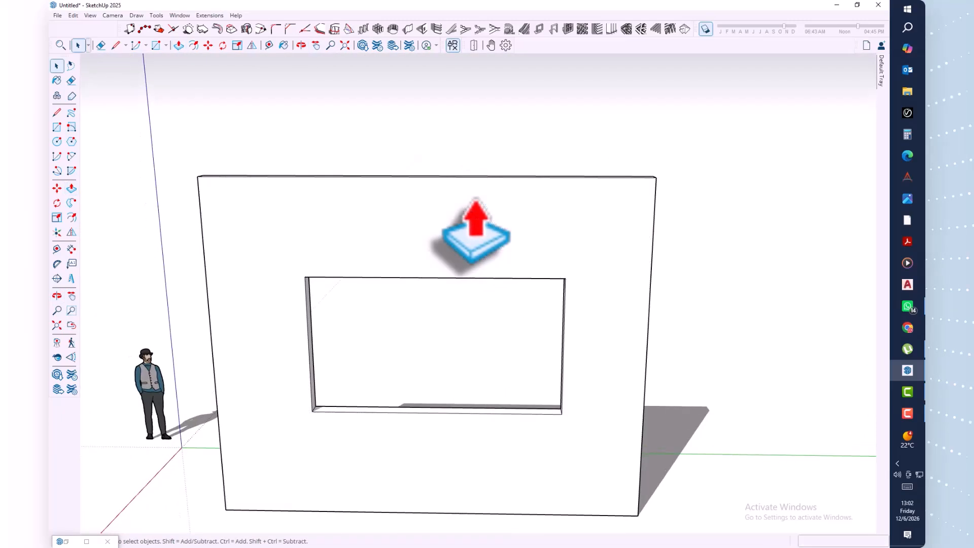
double_click(366, 225)
scroll(471, 253, "down", 3)
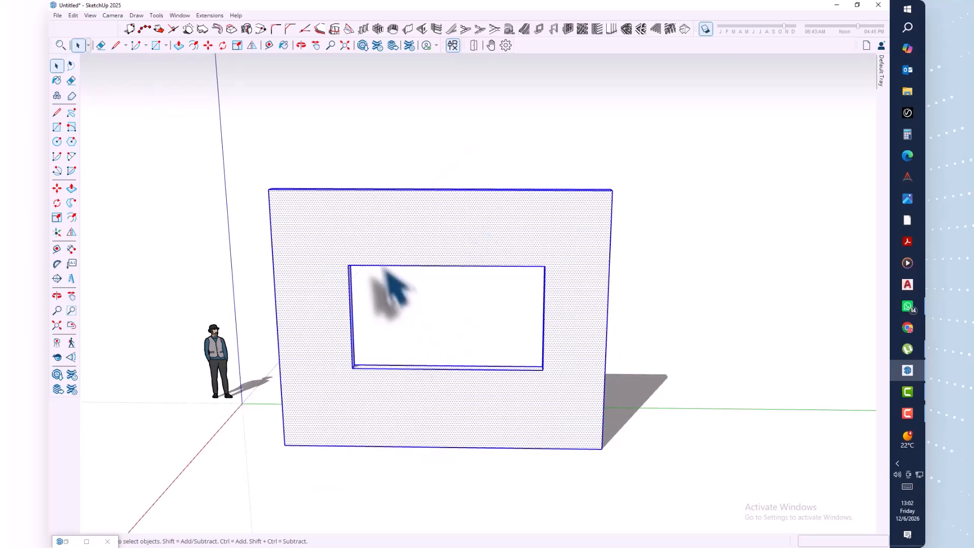
right_click(340, 233)
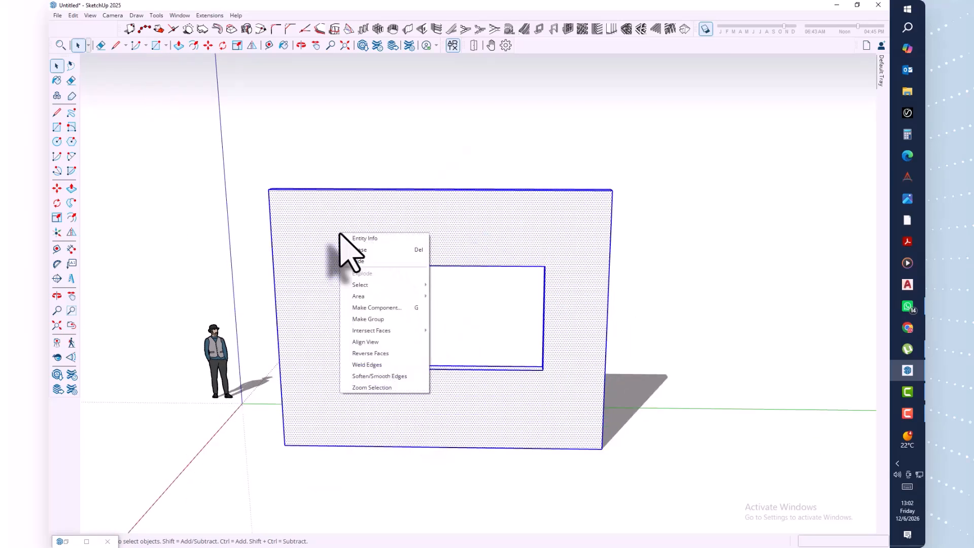
left_click(387, 321)
Step: Draw a rectangle across the window opening, corner to corner, on the wall's front plane
mouse_move(431, 329)
middle_mouse_down()
mouse_move(344, 370)
mouse_move(492, 311)
mouse_move(528, 284)
mouse_move(577, 313)
mouse_move(587, 337)
middle_mouse_up()
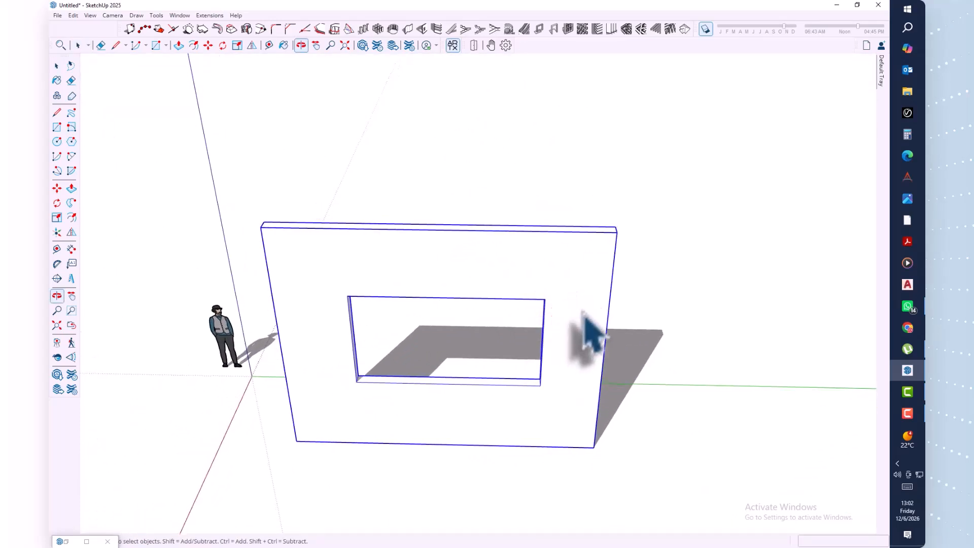
middle_click_drag(565, 392, 588, 337)
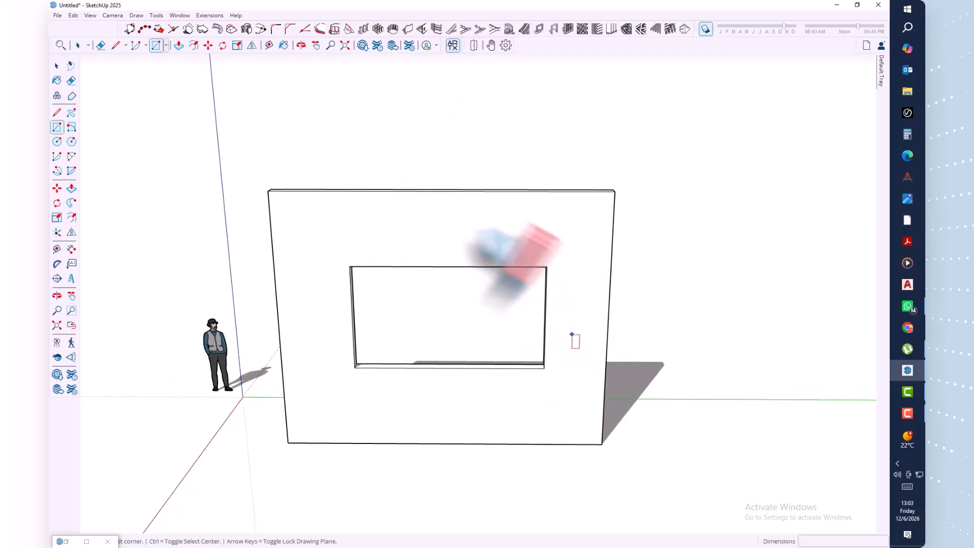
left_click(349, 266)
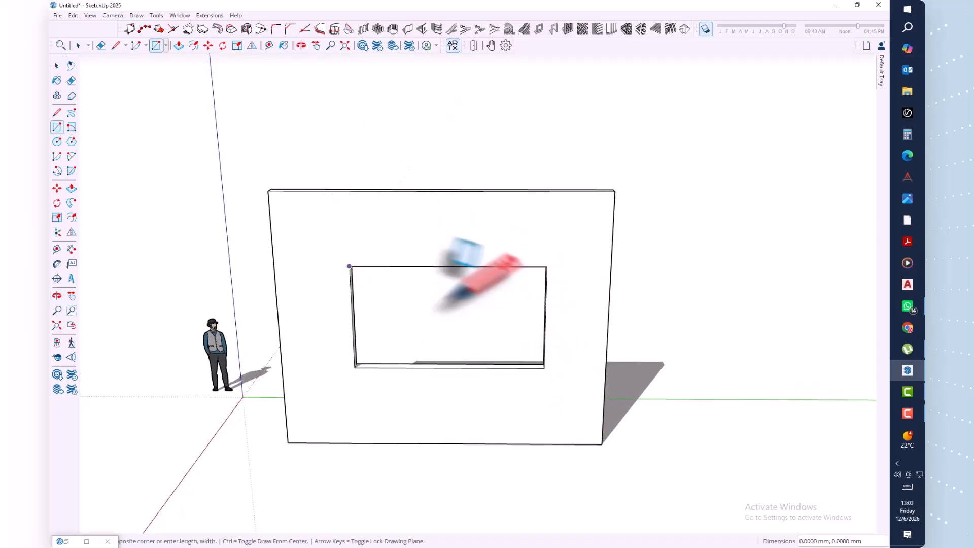
left_click(546, 368)
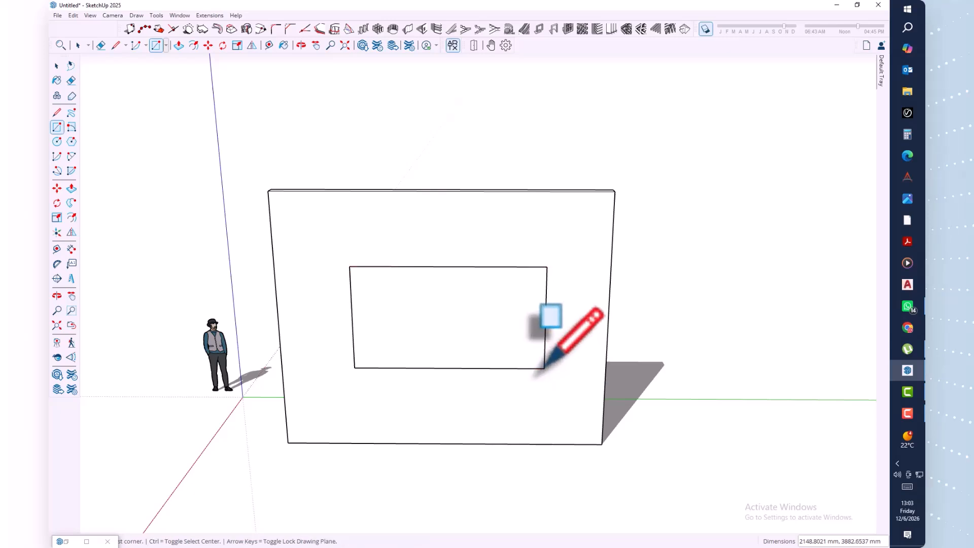
Step: Offset the rectangle in the opening inward by 30 mm and delete the inner face to leave a frame outline
key("space")
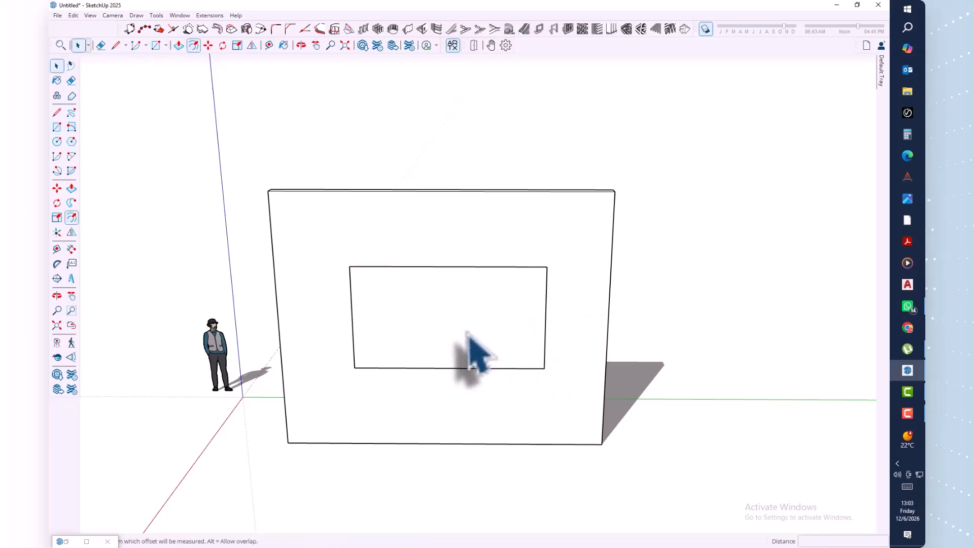
left_click(468, 335)
left_click(451, 300)
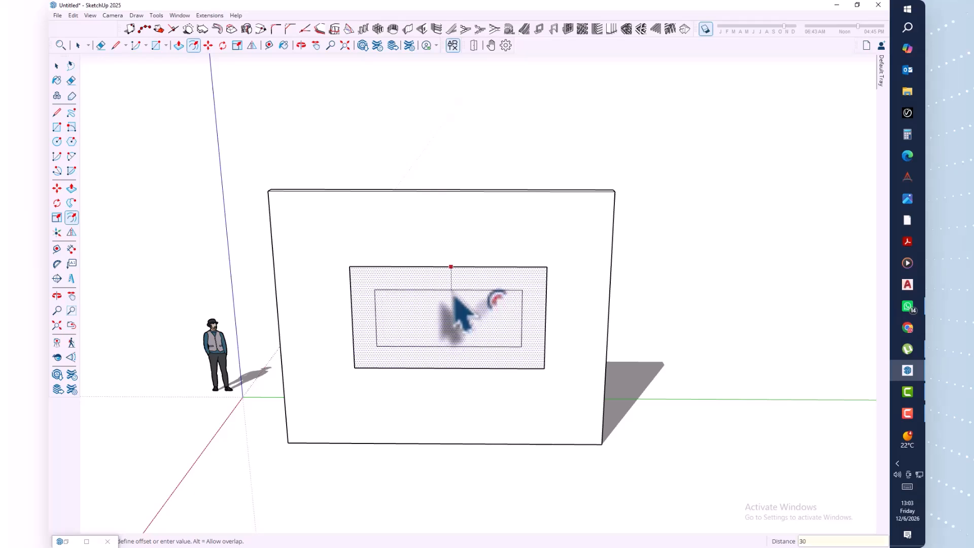
key("Return")
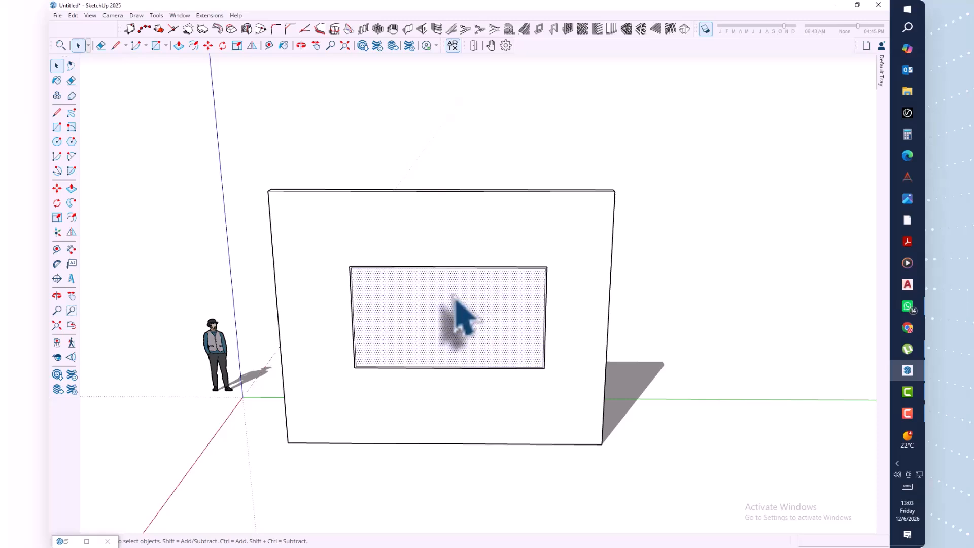
key("Delete")
Step: Extrude the thin frame face 230 mm through the depth of the wall opening
middle_click_drag(561, 322, 380, 300)
scroll(464, 266, "up", 8)
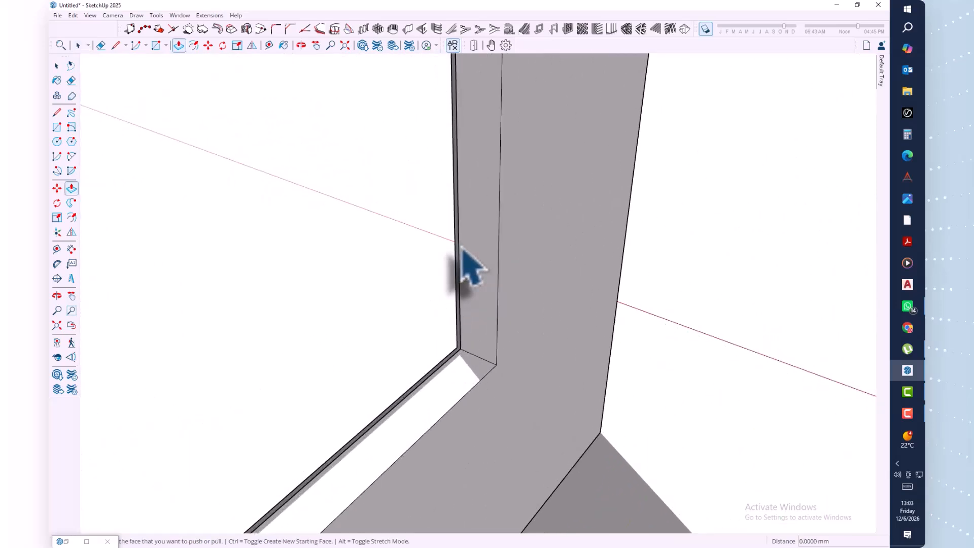
left_click(460, 274)
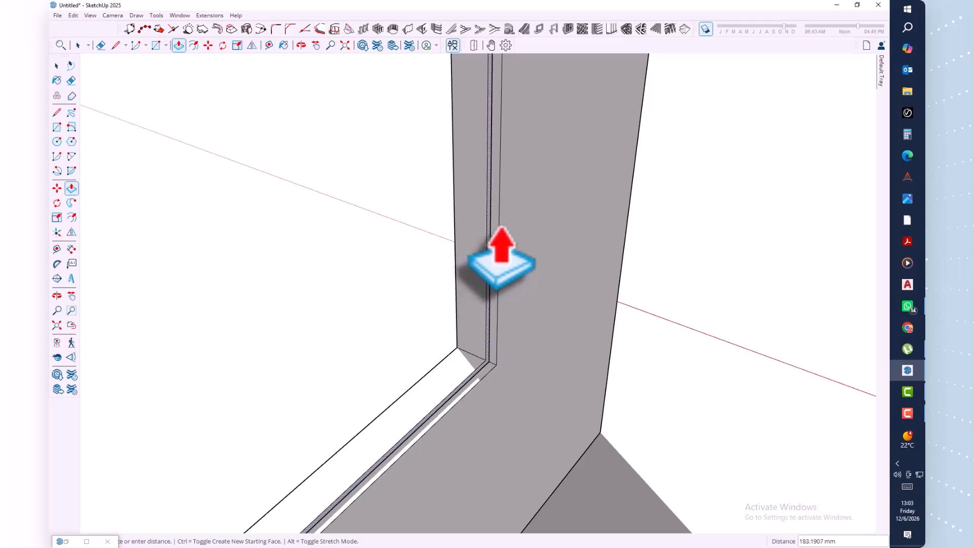
type("230")
key("Return")
Step: Select all the window frame geometry inside the opening and make it a group separate from the wall
scroll(503, 256, "down", 2)
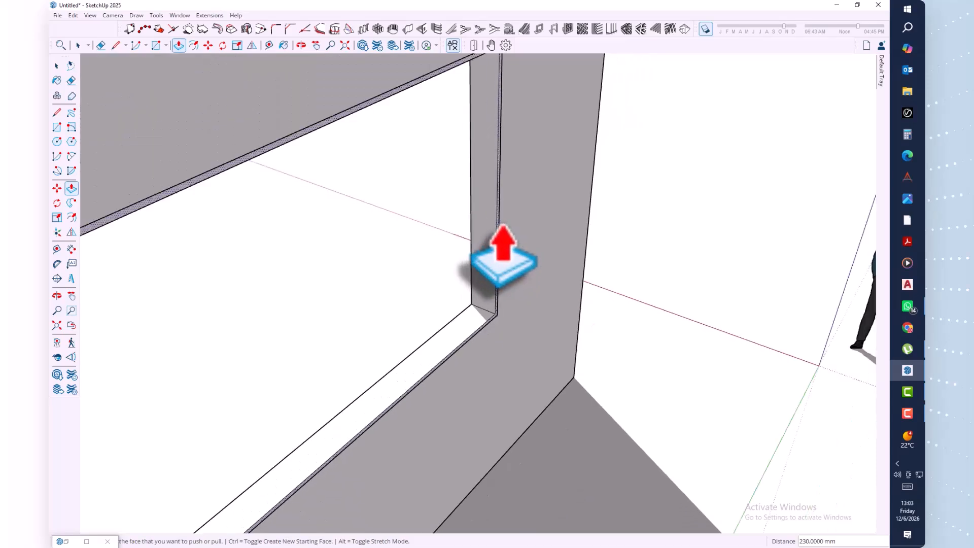
scroll(502, 257, "down", 6)
middle_click_drag(393, 285, 596, 258)
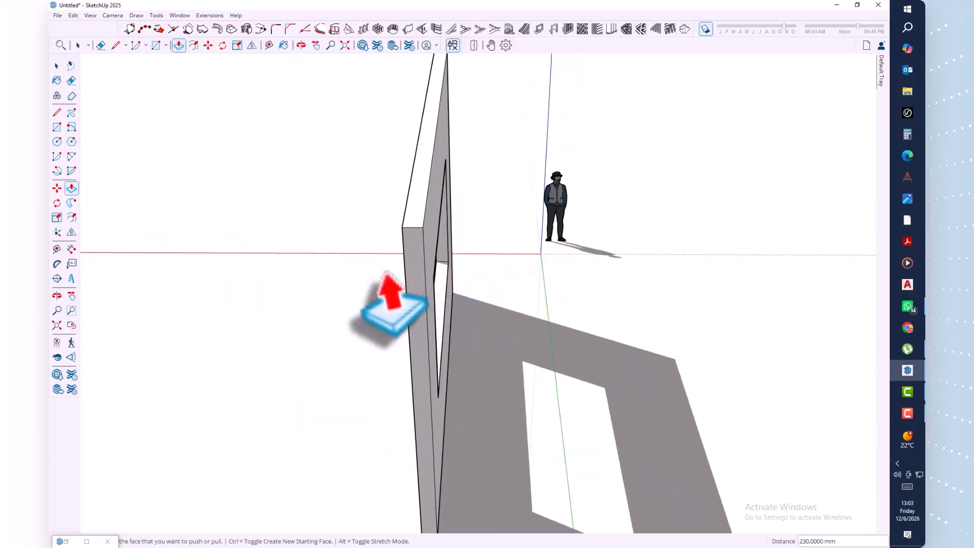
middle_click_drag(458, 269, 644, 264)
middle_click_drag(419, 306, 664, 253)
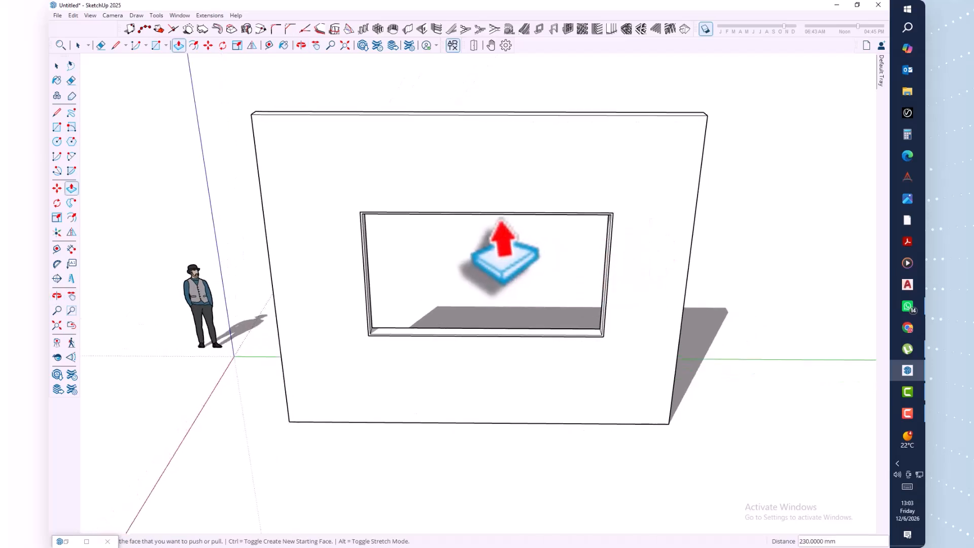
key("space")
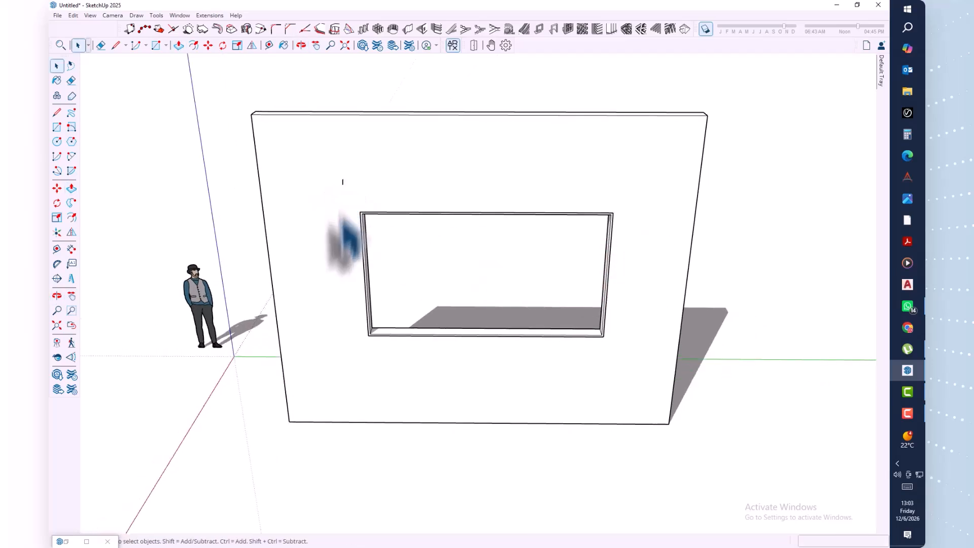
left_click(343, 218)
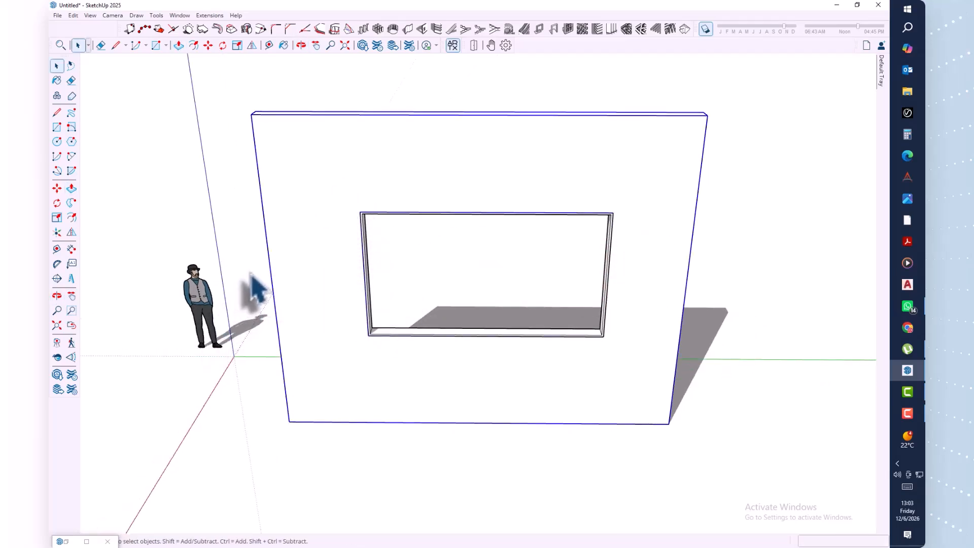
left_click_drag(338, 188, 642, 360)
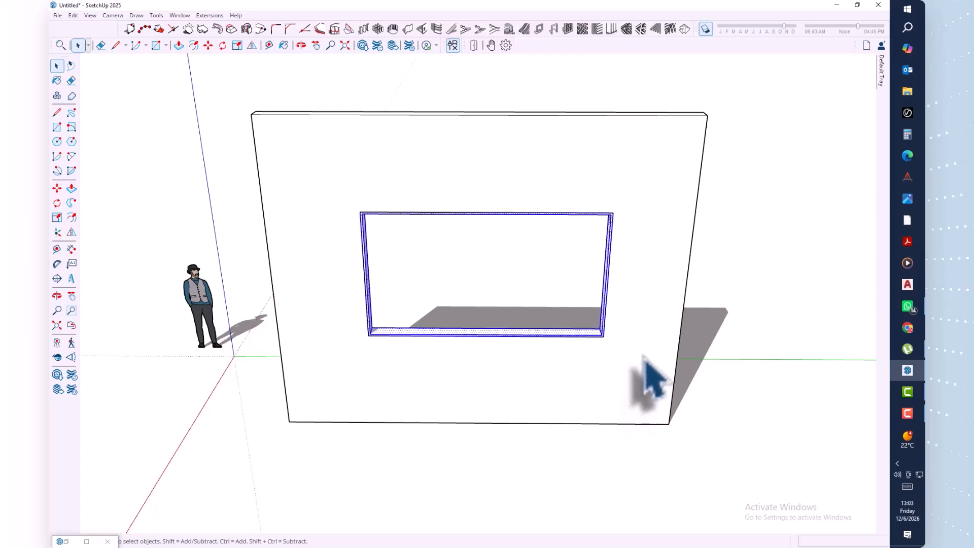
right_click(428, 334)
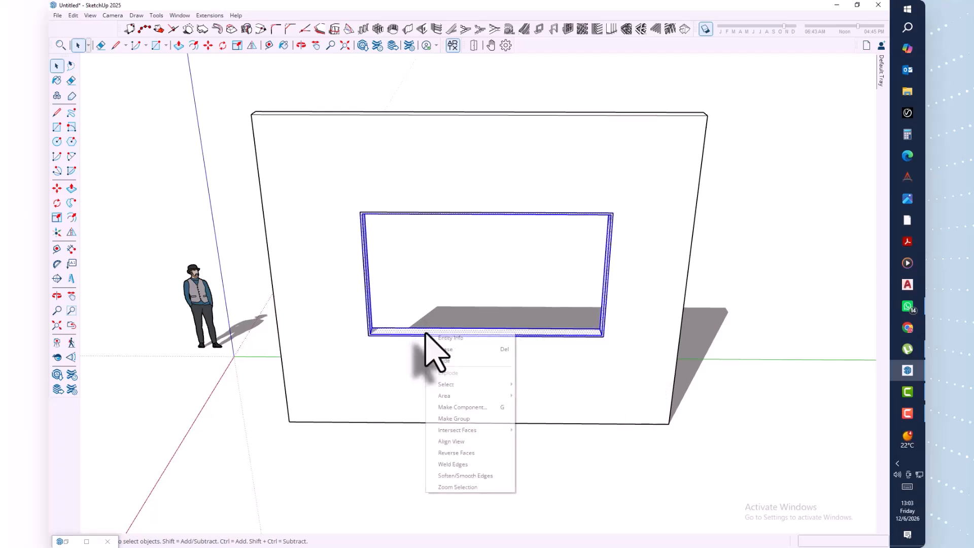
left_click(459, 419)
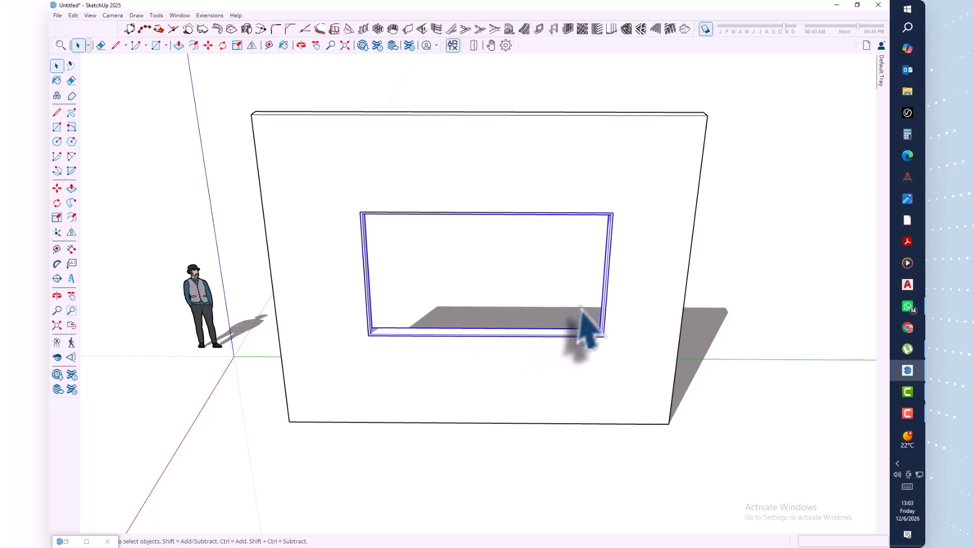
middle_click_drag(580, 308, 402, 358)
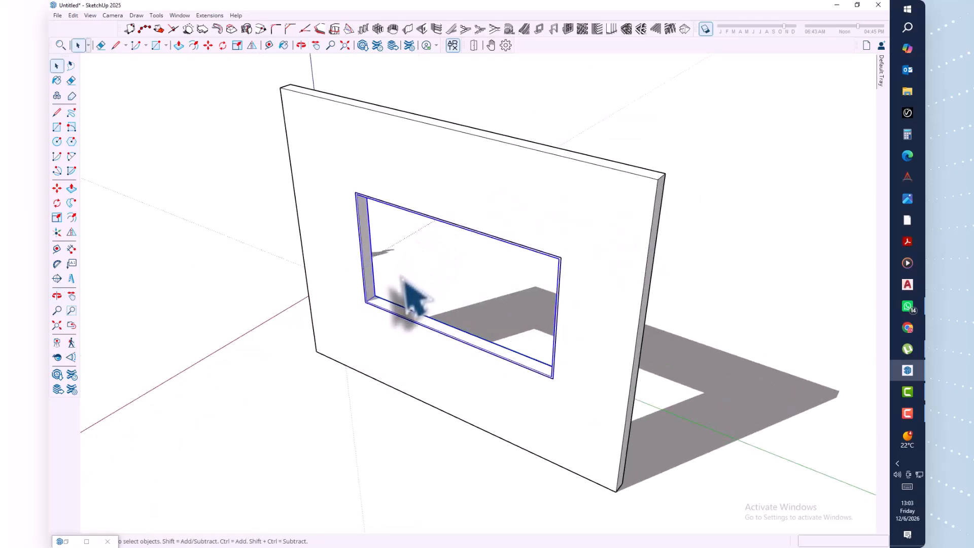
middle_click_drag(411, 300, 576, 326)
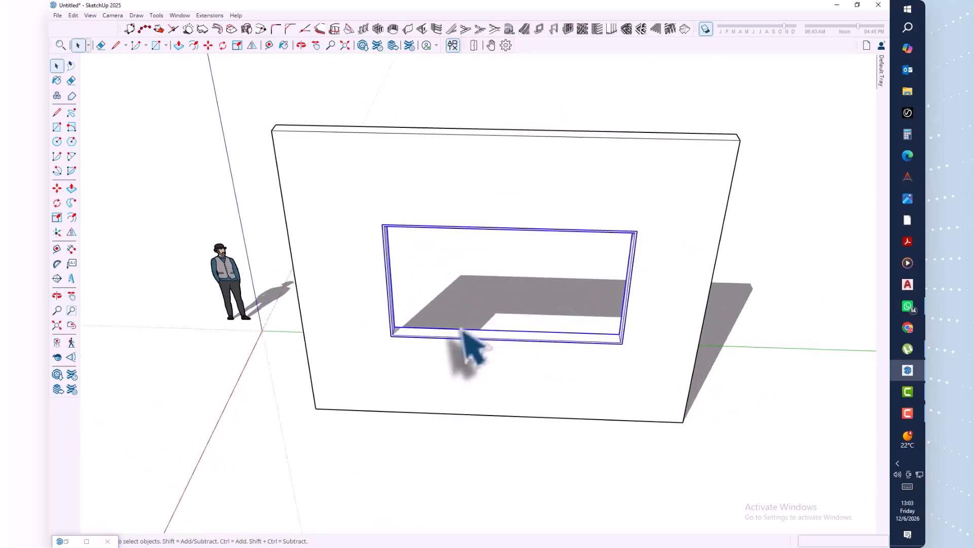
Step: Outline the left half of the window opening with lines midway through the frame's depth, forming a face about 1911 mm wide
middle_click_drag(467, 345, 419, 298)
scroll(401, 329, "up", 4)
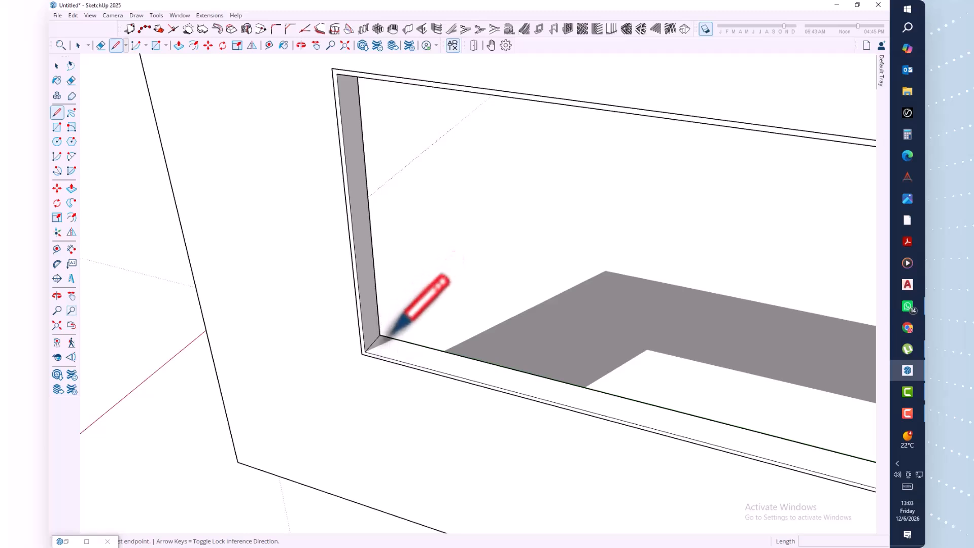
left_click(373, 343)
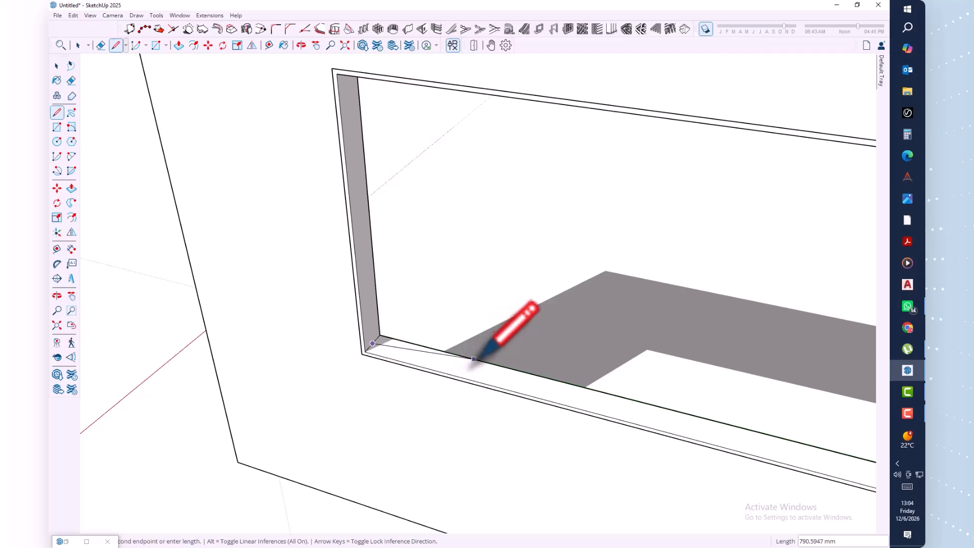
scroll(482, 361, "up", 1)
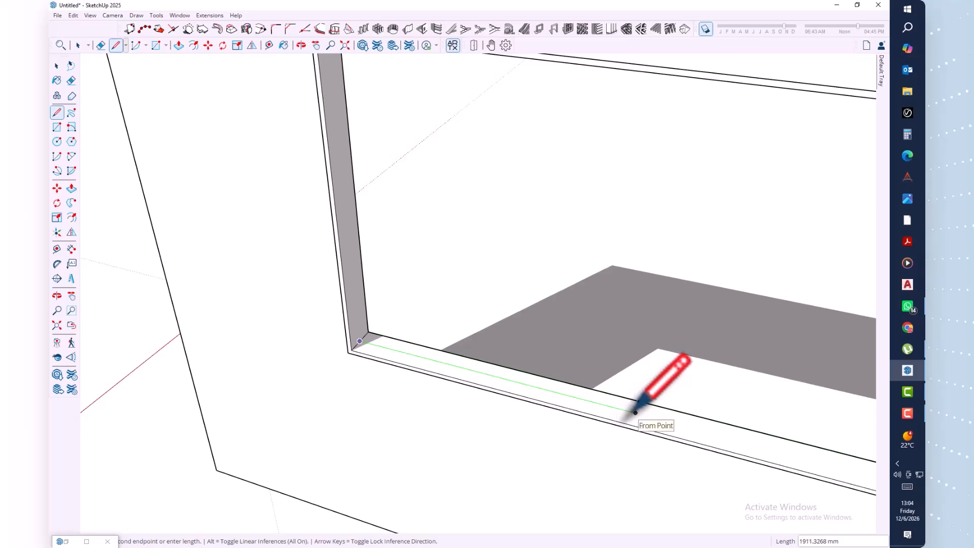
middle_click_drag(655, 373, 611, 496)
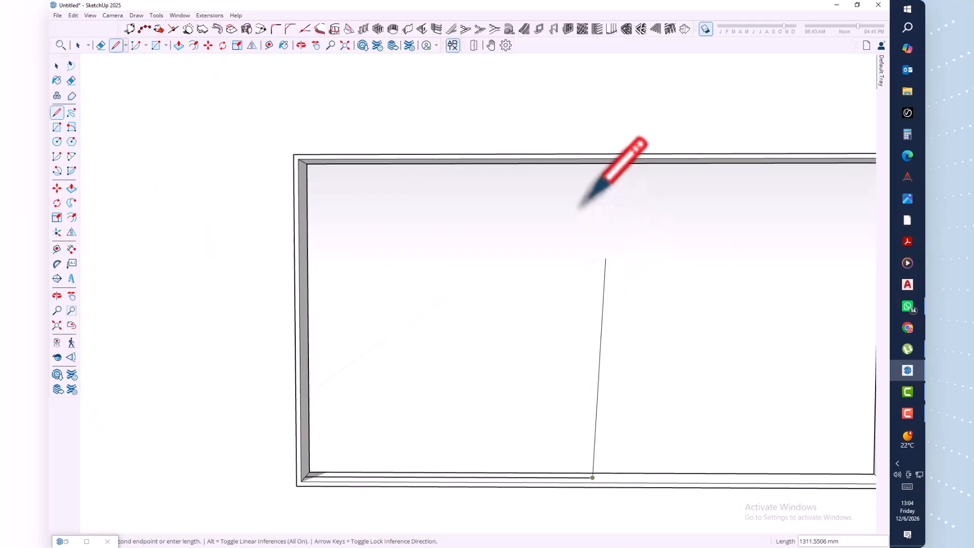
left_click(594, 161)
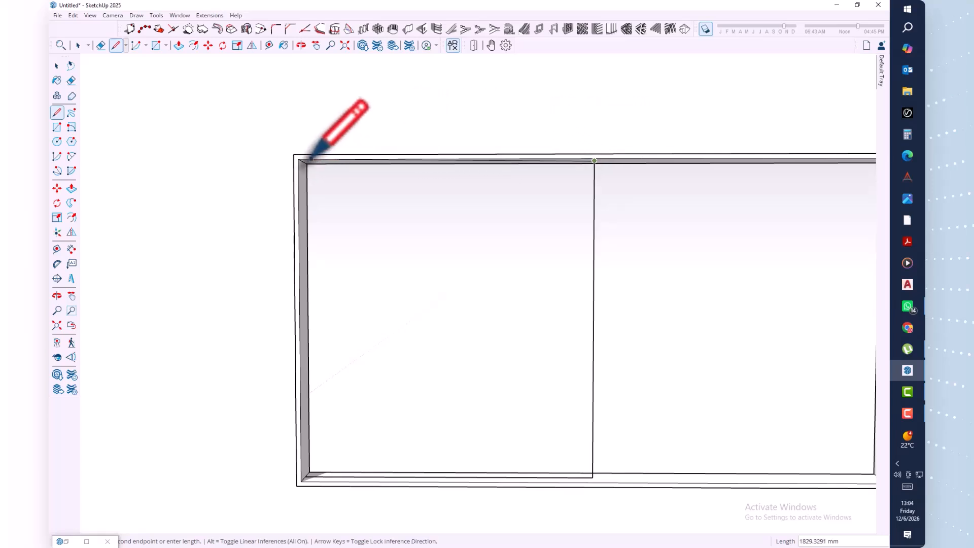
middle_click_drag(311, 159, 299, 101)
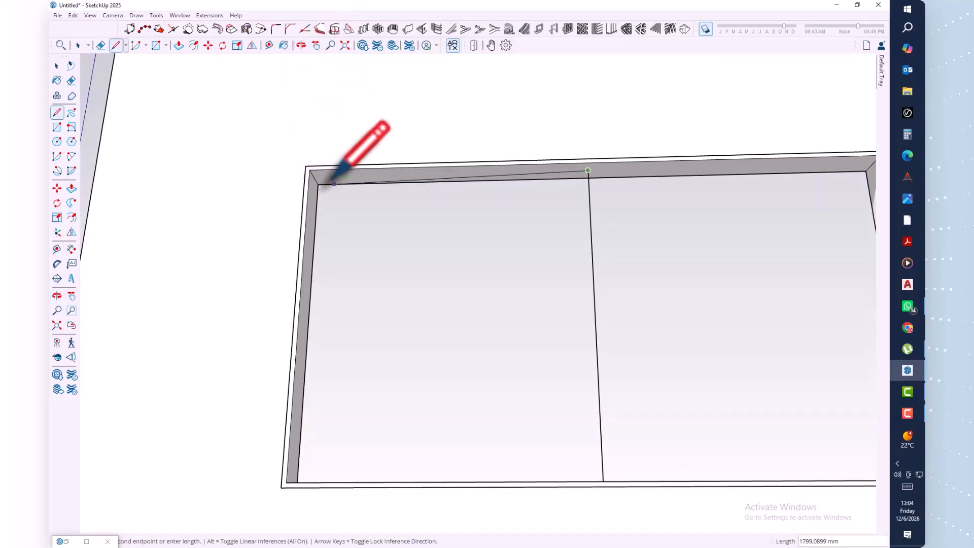
left_click(313, 177)
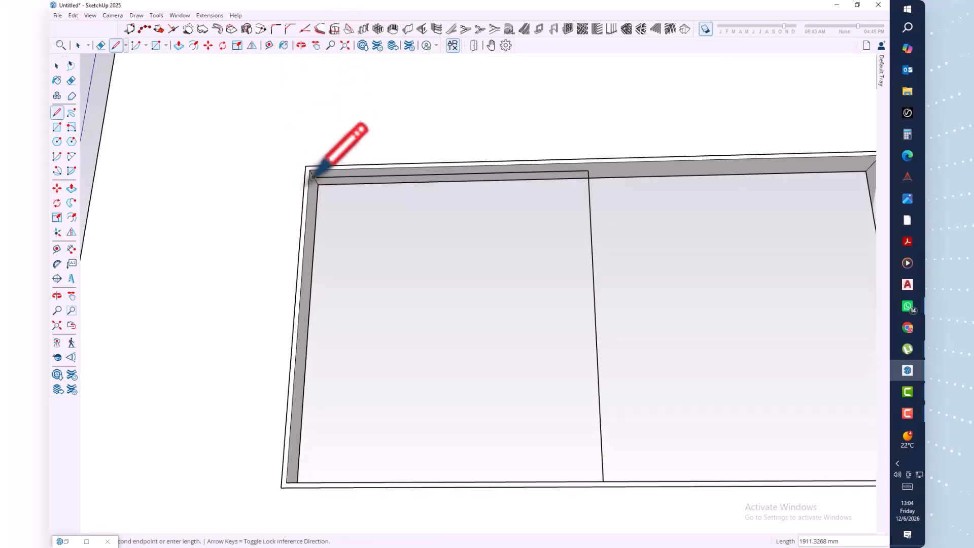
middle_click_drag(307, 257, 297, 475)
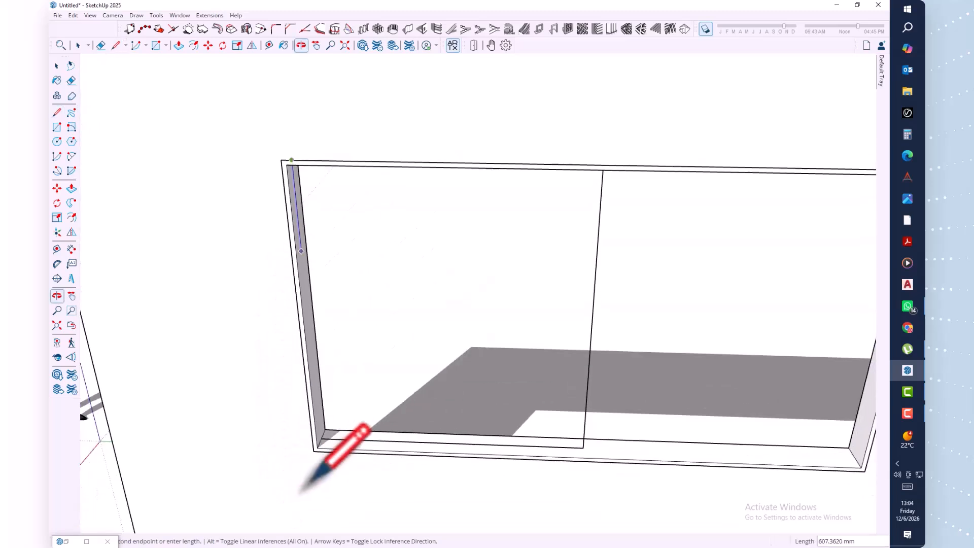
left_click(320, 439)
Step: Offset the left half's face inward by 30 mm and delete the inner face to leave a sash outline
mouse_move(506, 336)
middle_mouse_down()
mouse_move(522, 221)
mouse_move(530, 228)
middle_mouse_up()
key("f")
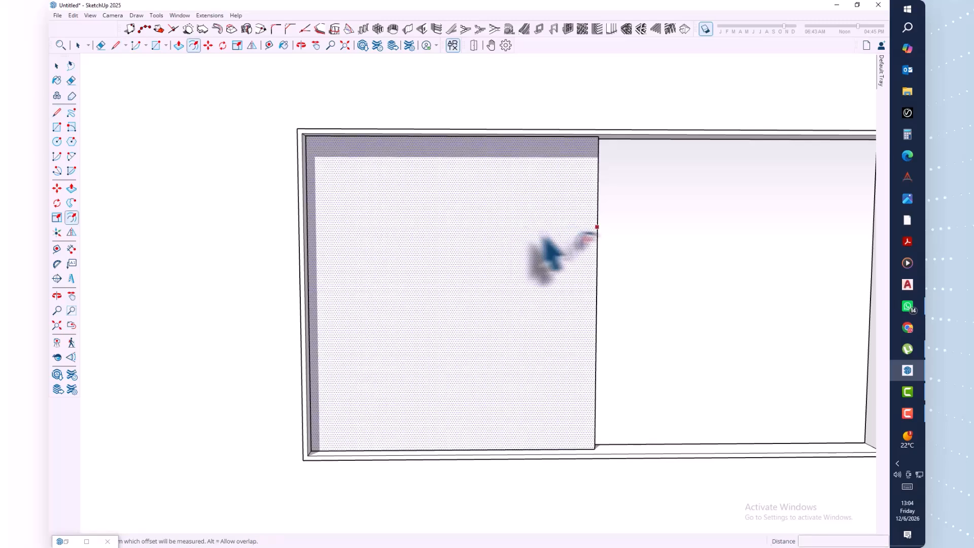
left_click(584, 238)
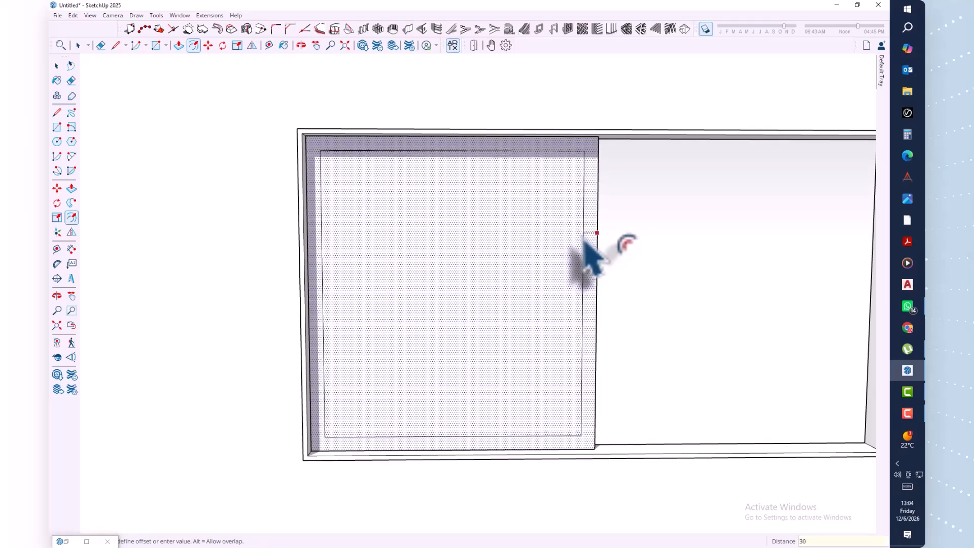
key("Return")
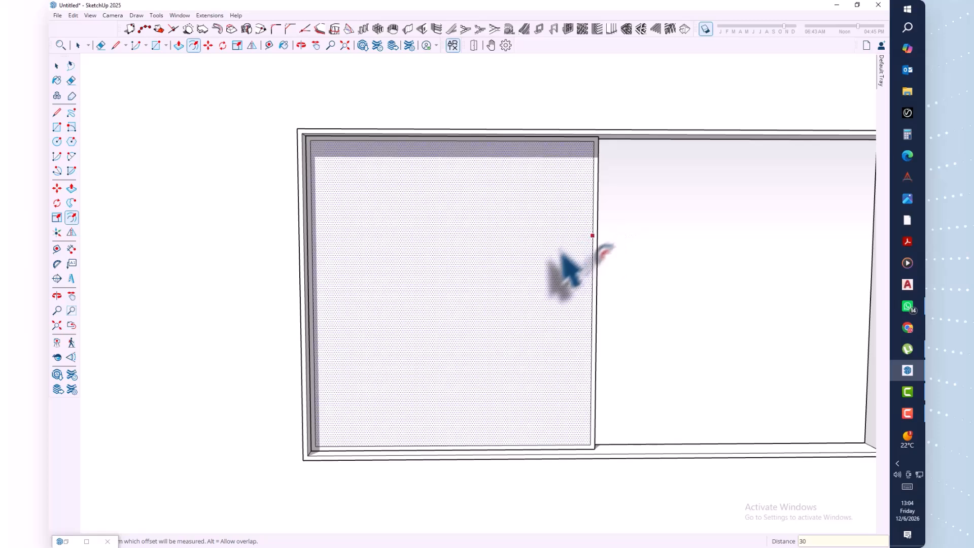
left_click(542, 279)
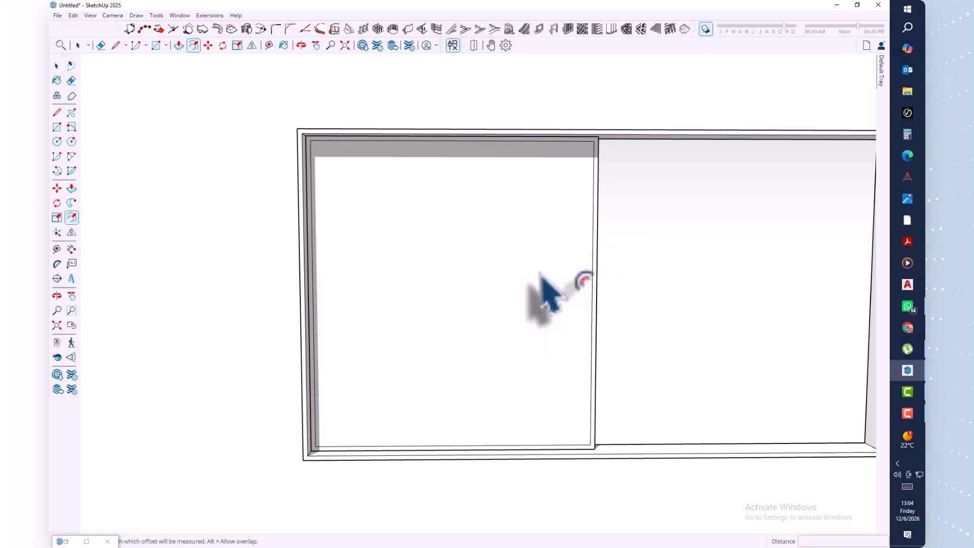
left_click(542, 272)
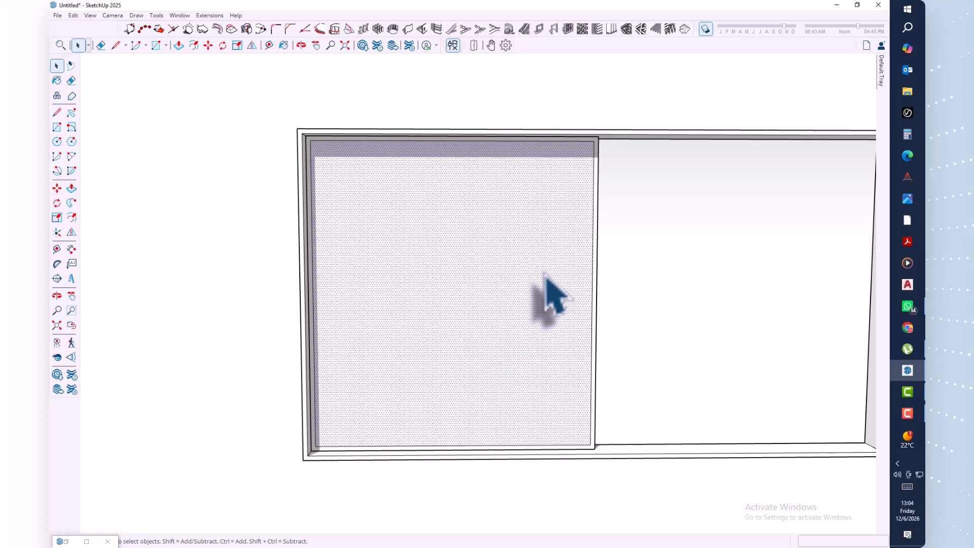
key("ctrl+t")
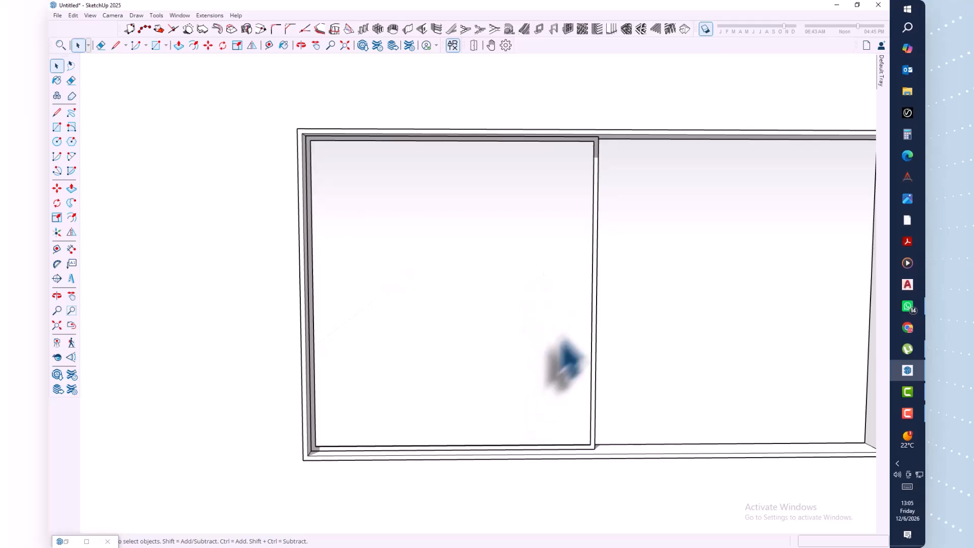
Step: Extrude the thin sash frame face 30 mm with Push/Pull
middle_click_drag(403, 355, 409, 381)
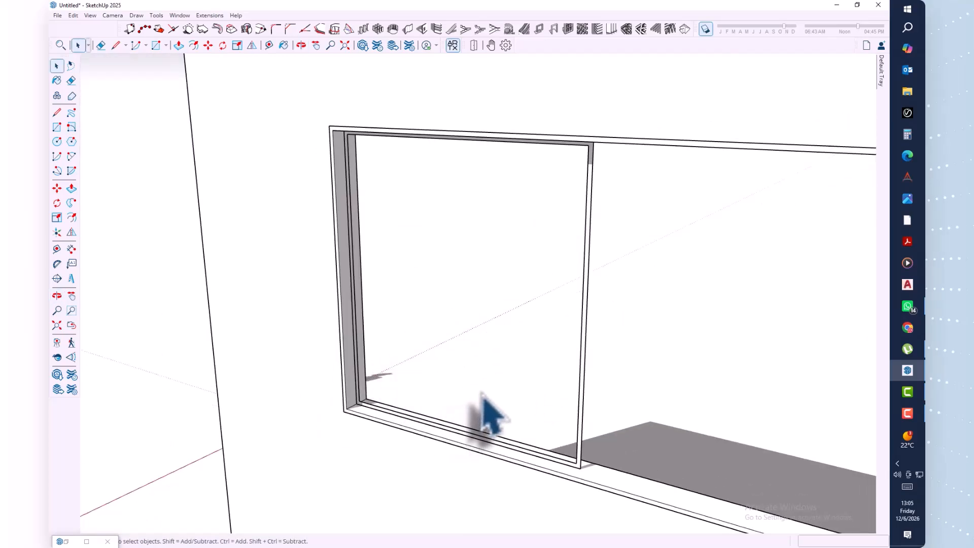
key("p")
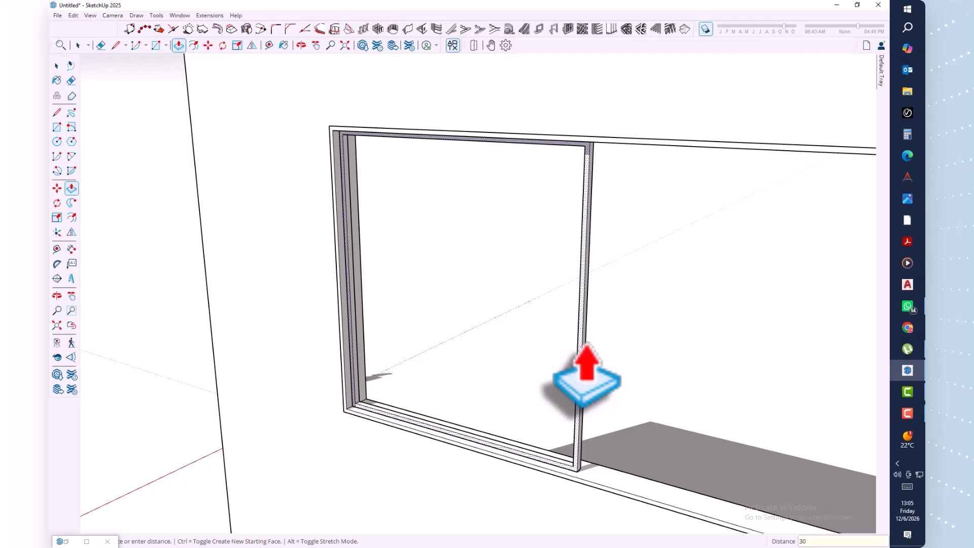
key("Return")
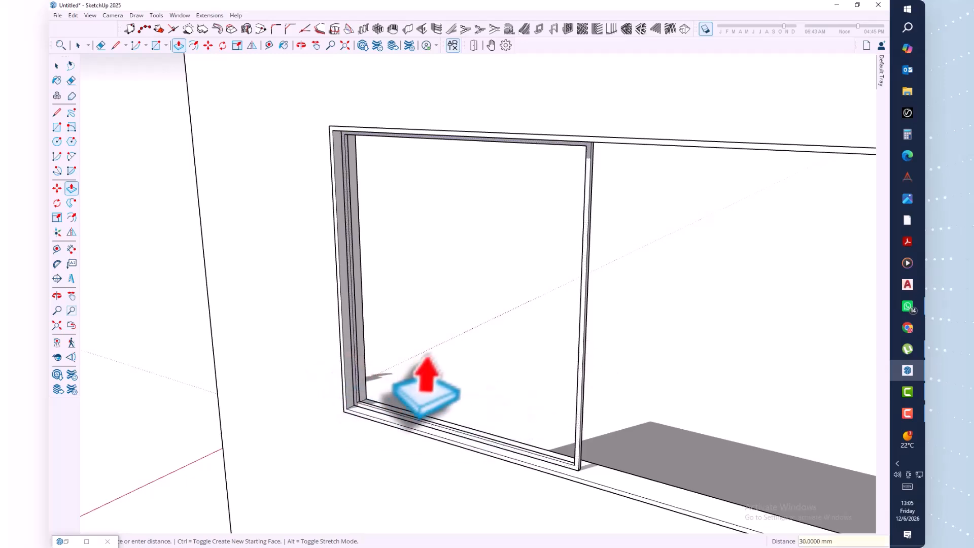
Step: Draw a rectangle of about 2029 by 1851 mm across the sash's inner opening, between opposite corners midway through its thickness
middle_click_drag(482, 340, 331, 413)
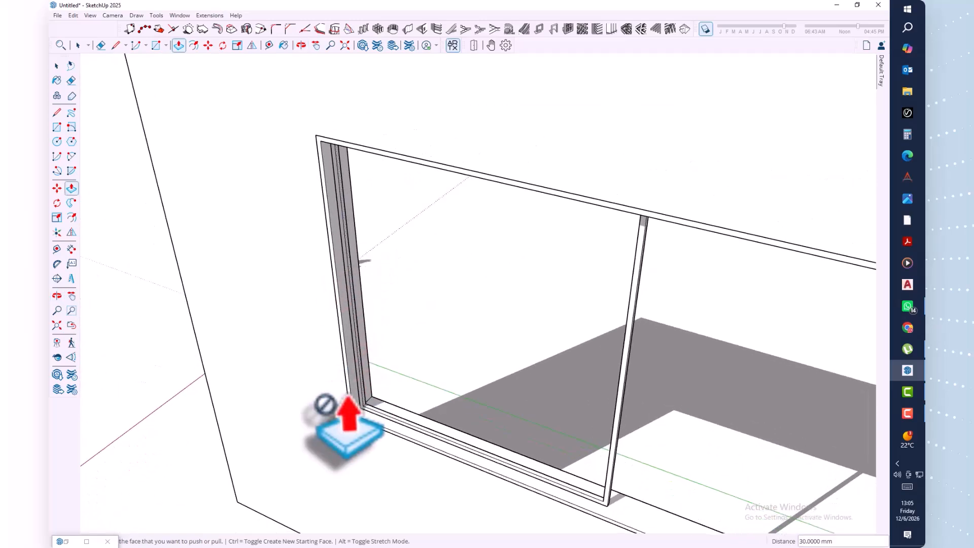
scroll(327, 409, "up", 4)
scroll(327, 409, "up", 2)
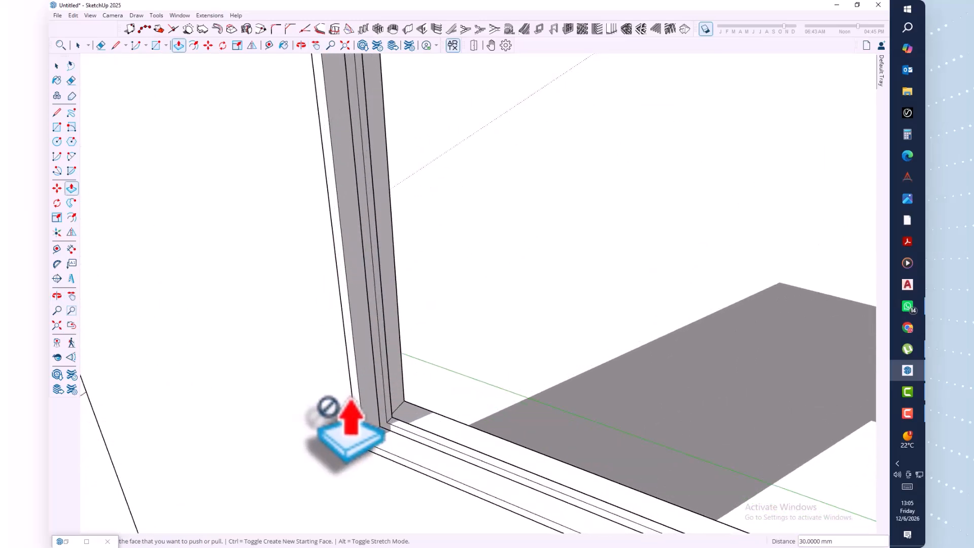
middle_click_drag(326, 424, 282, 429)
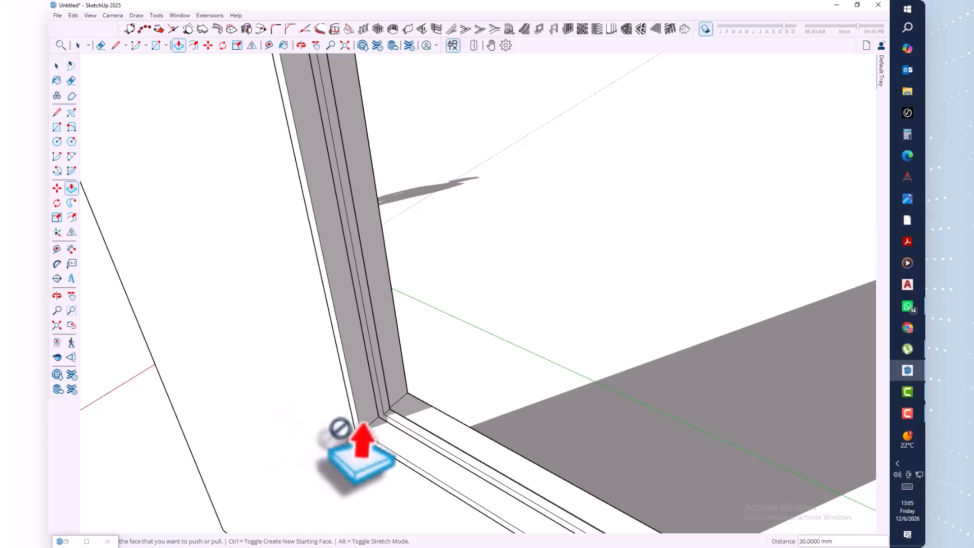
scroll(355, 431, "up", 3)
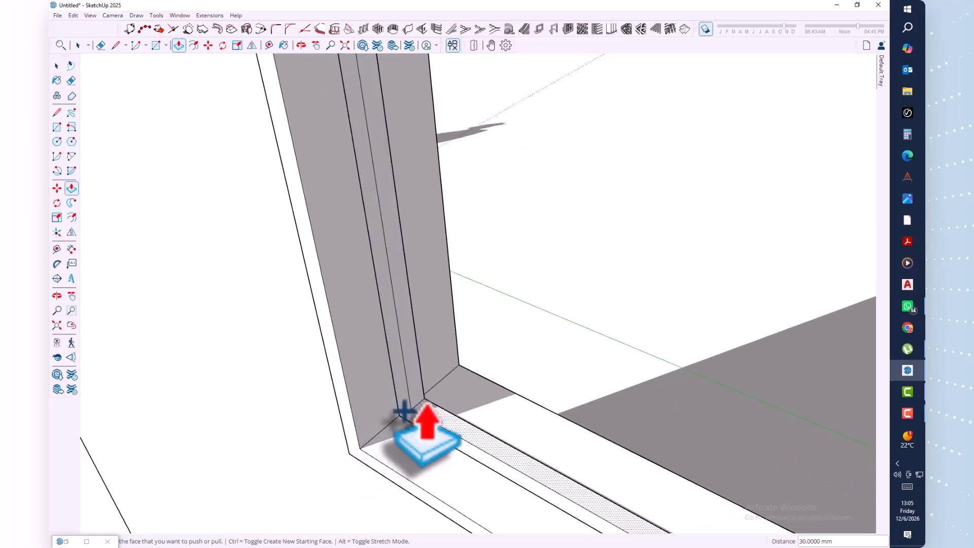
key("r")
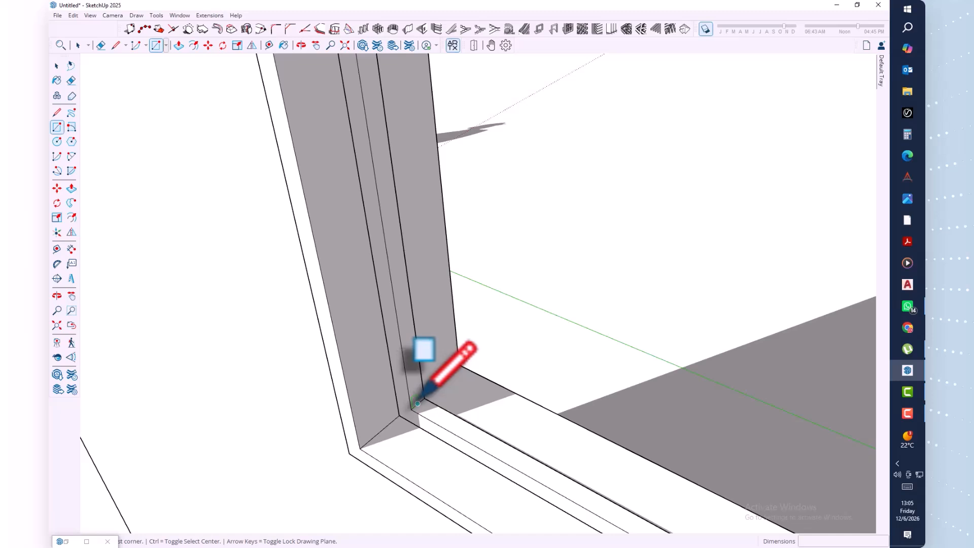
left_click(417, 403)
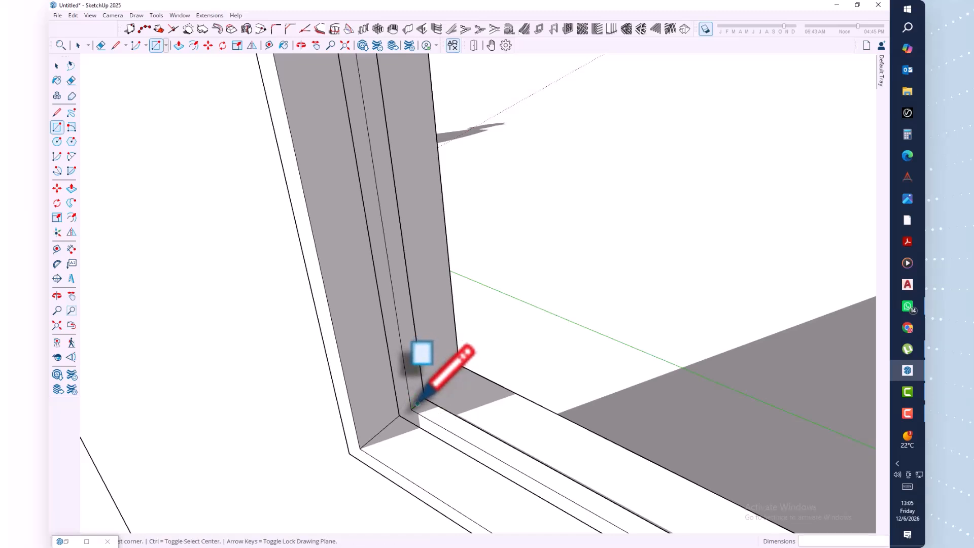
left_click(416, 404)
scroll(432, 397, "down", 5)
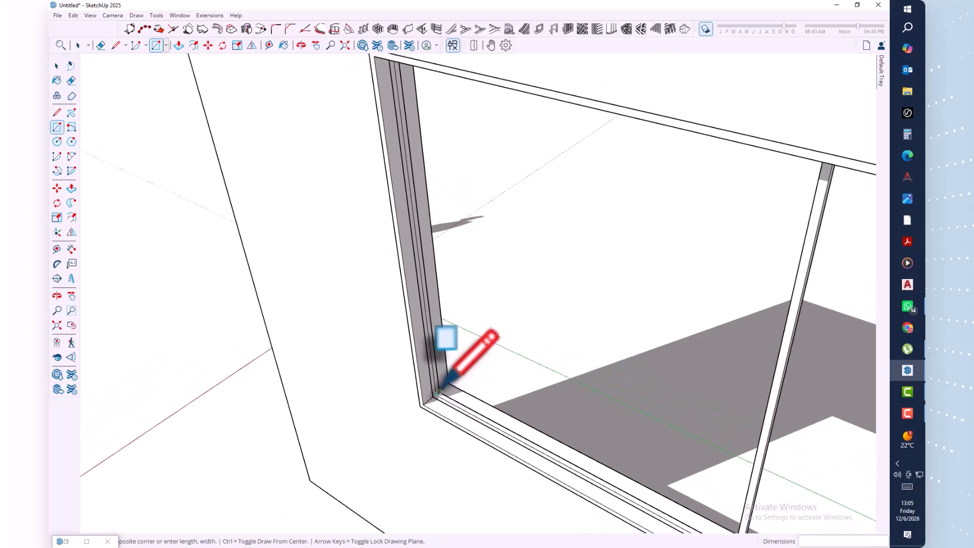
scroll(440, 392, "down", 3)
middle_click_drag(442, 381, 727, 186)
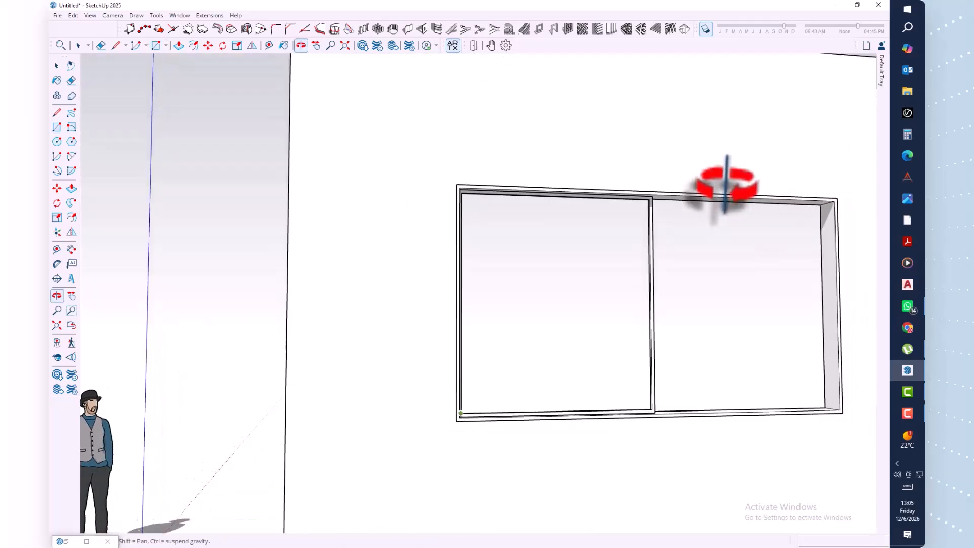
middle_click_drag(634, 204, 679, 196)
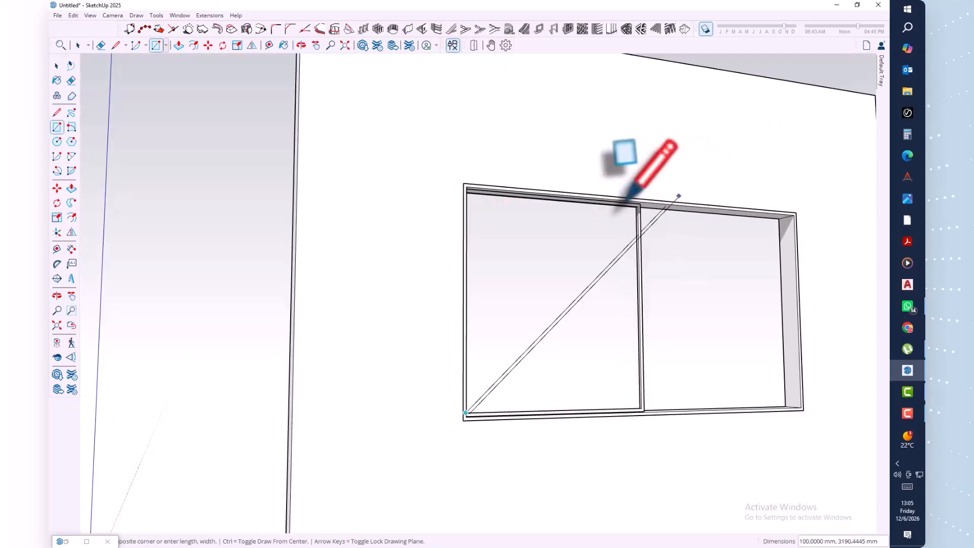
scroll(632, 198, "up", 8)
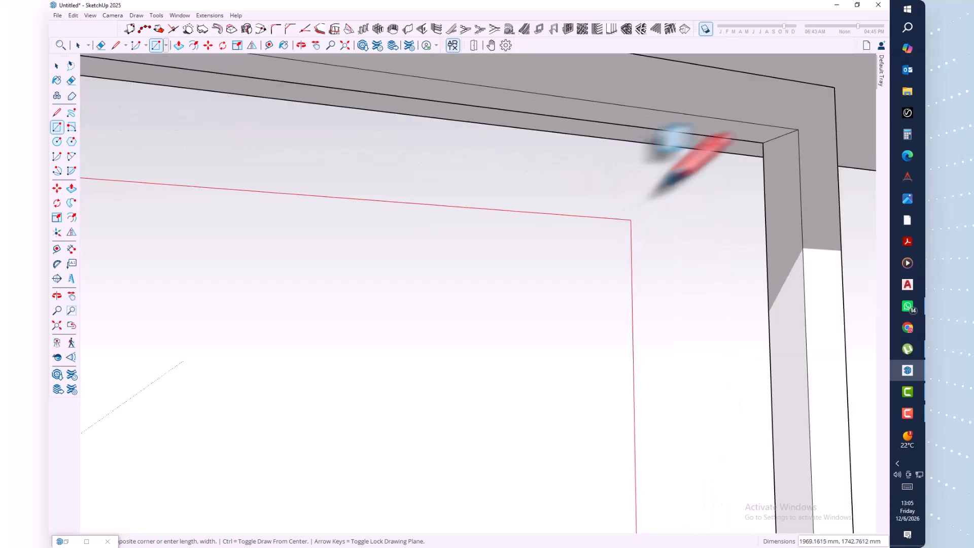
left_click(779, 136)
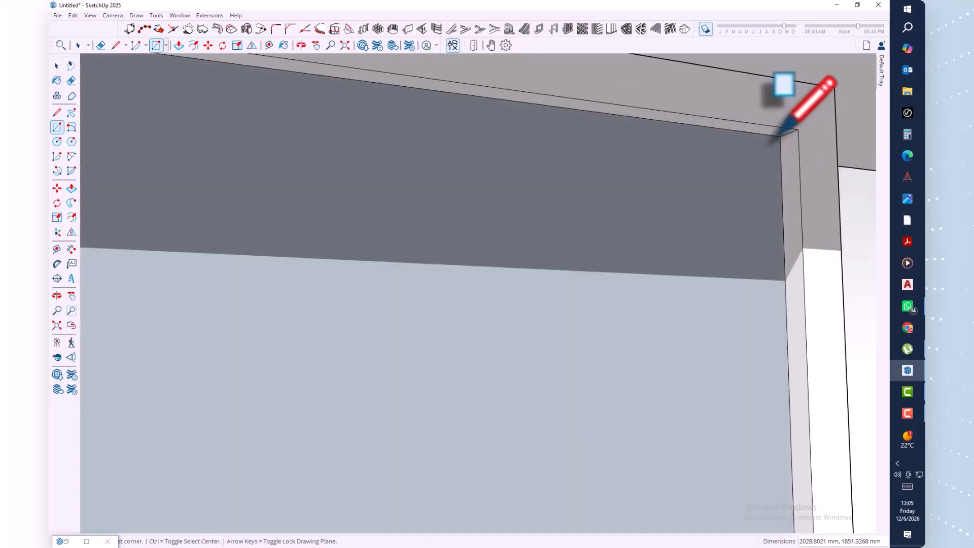
Step: Paint the new pane inside the sash with the Glass_Safety_1 material
scroll(774, 136, "down", 6)
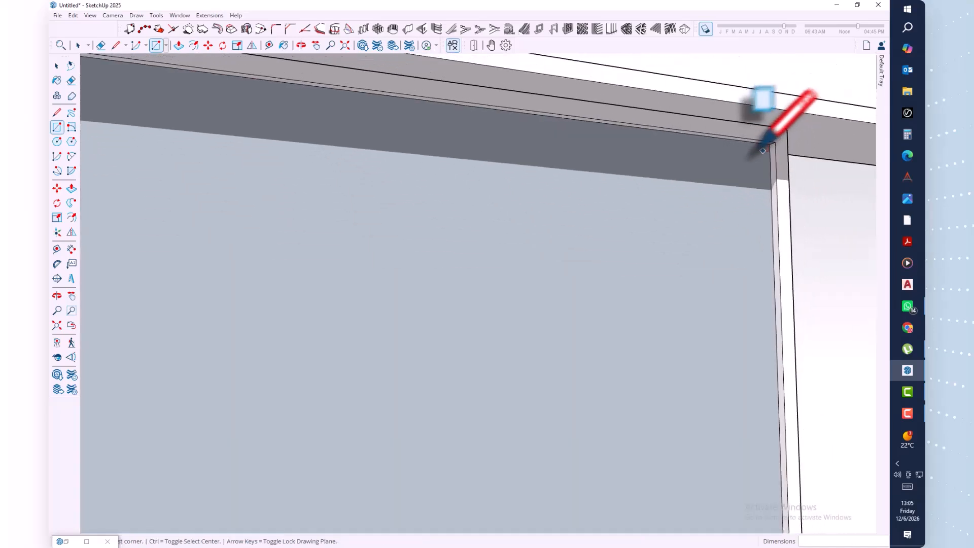
scroll(756, 152, "down", 10)
middle_click_drag(734, 172, 608, 234)
key("space")
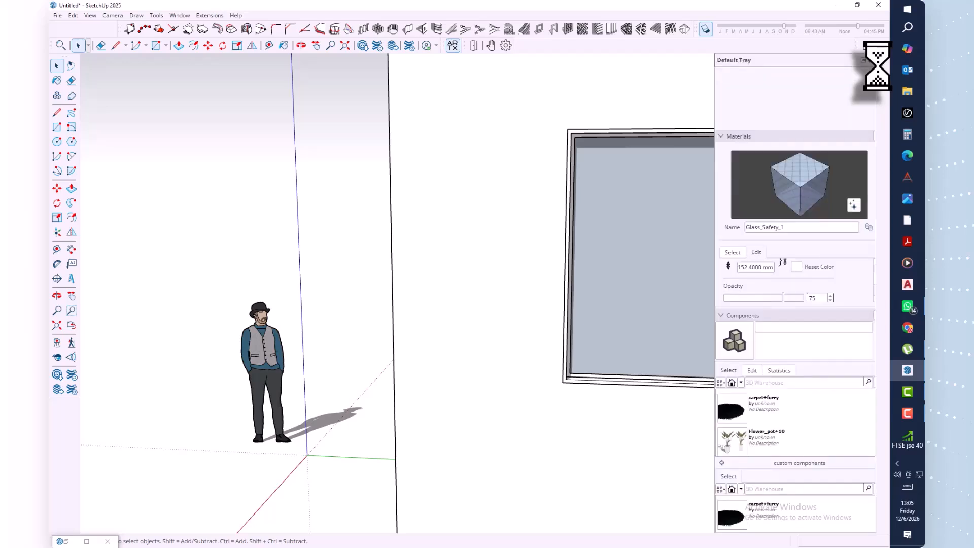
left_click(675, 226)
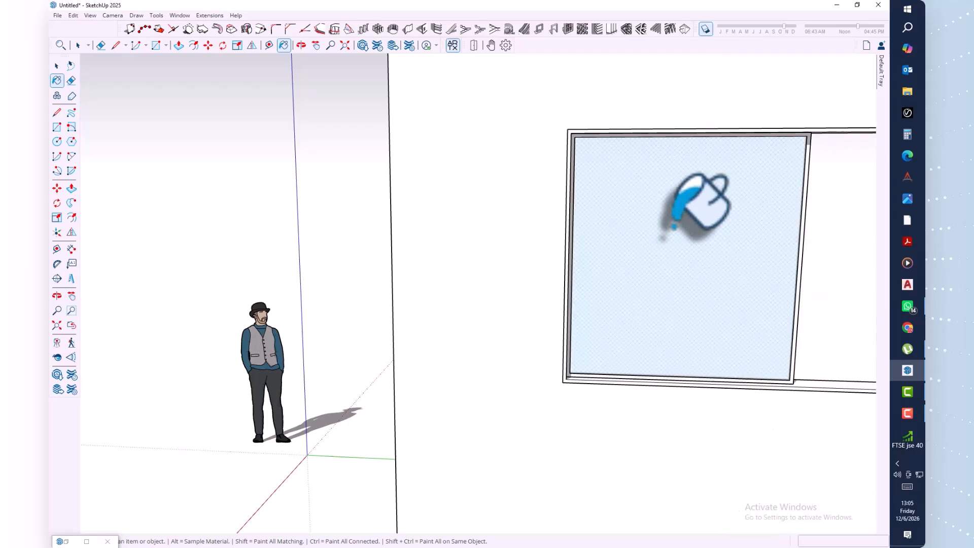
Step: Make the glazed sash, frame and pane together, into a component named window 1
mouse_move(760, 252)
middle_mouse_down()
mouse_move(678, 317)
mouse_move(592, 348)
mouse_move(616, 355)
middle_mouse_up()
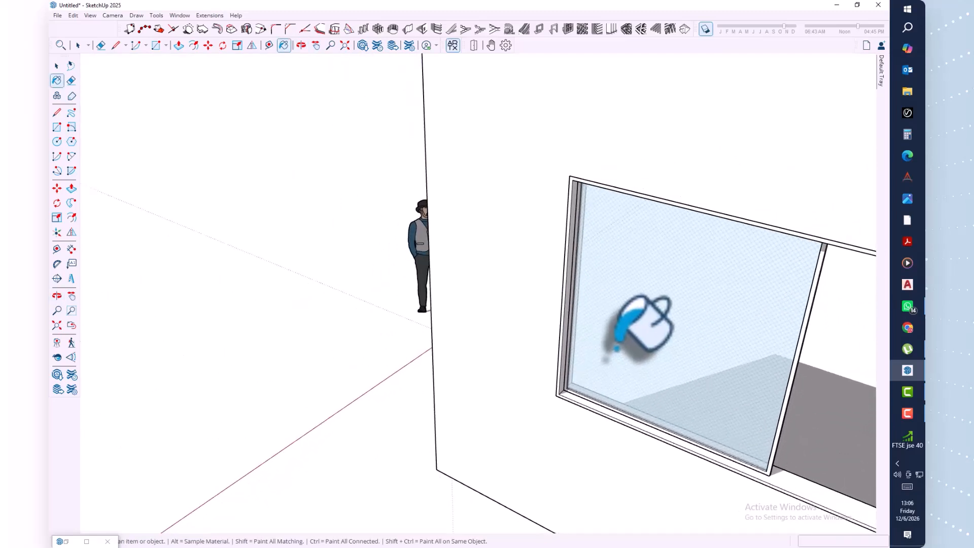
key("space")
left_click(686, 349)
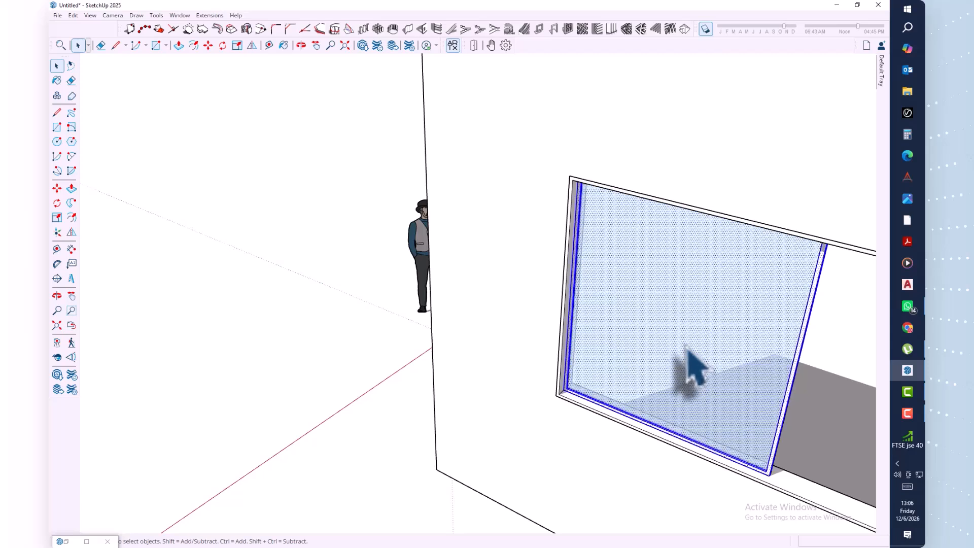
right_click(686, 349)
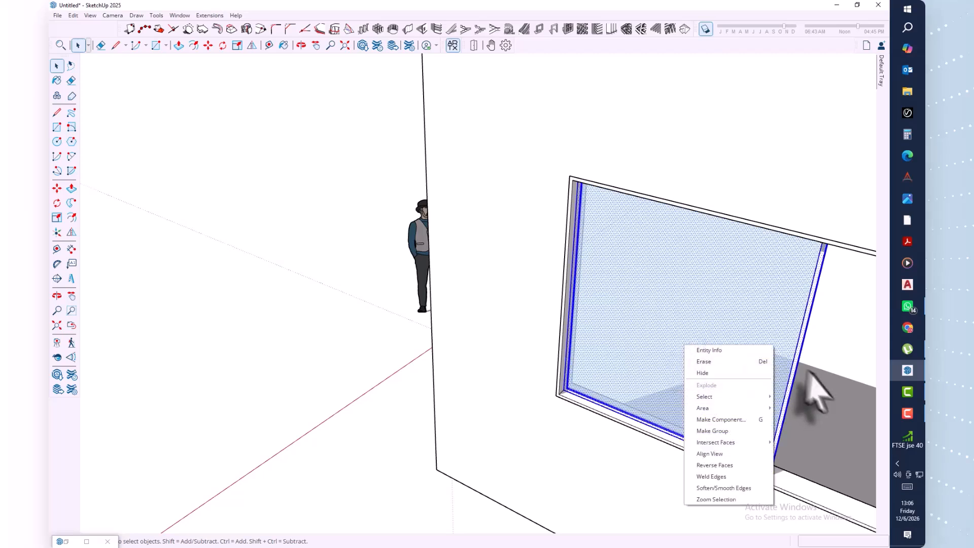
left_click(709, 419)
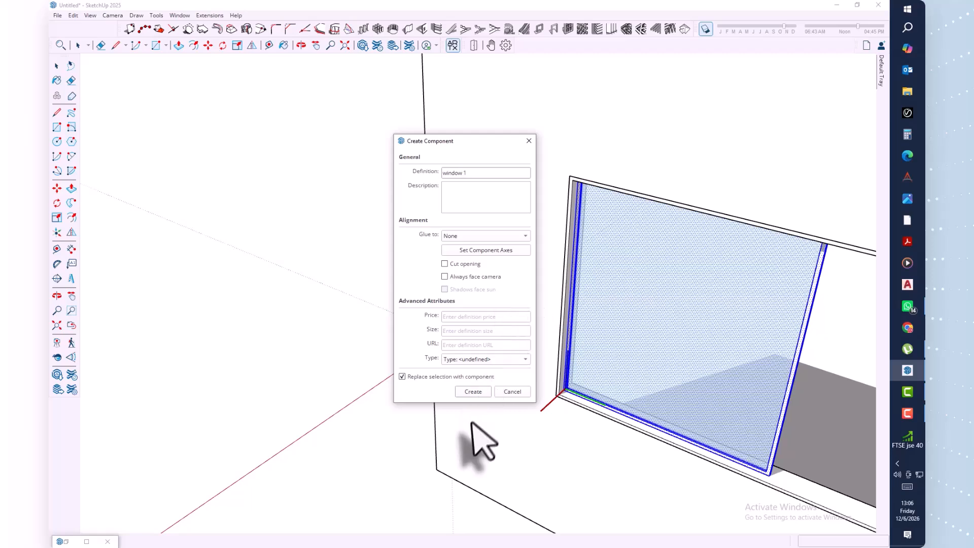
left_click(473, 391)
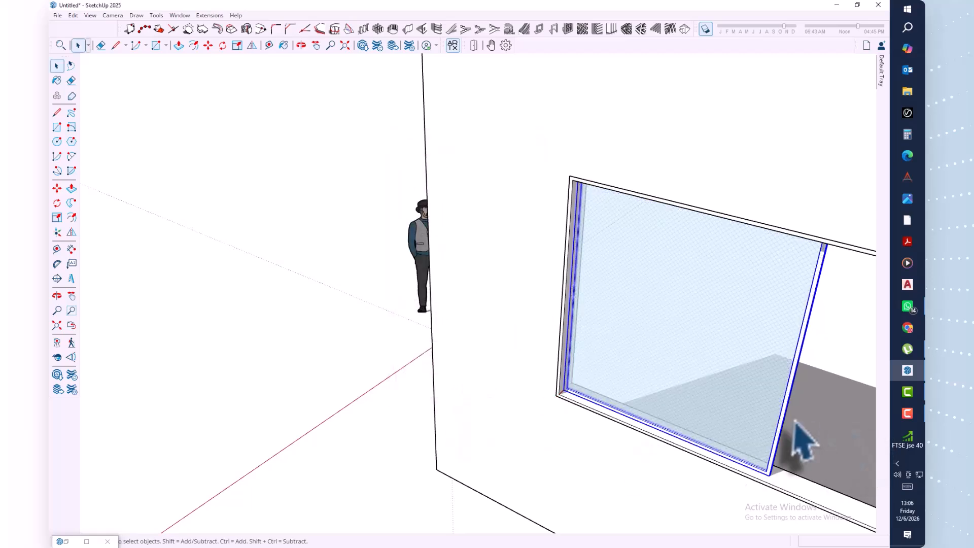
middle_click_drag(839, 437, 401, 326)
scroll(674, 365, "down", 2)
scroll(675, 365, "down", 3)
scroll(473, 398, "up", 6)
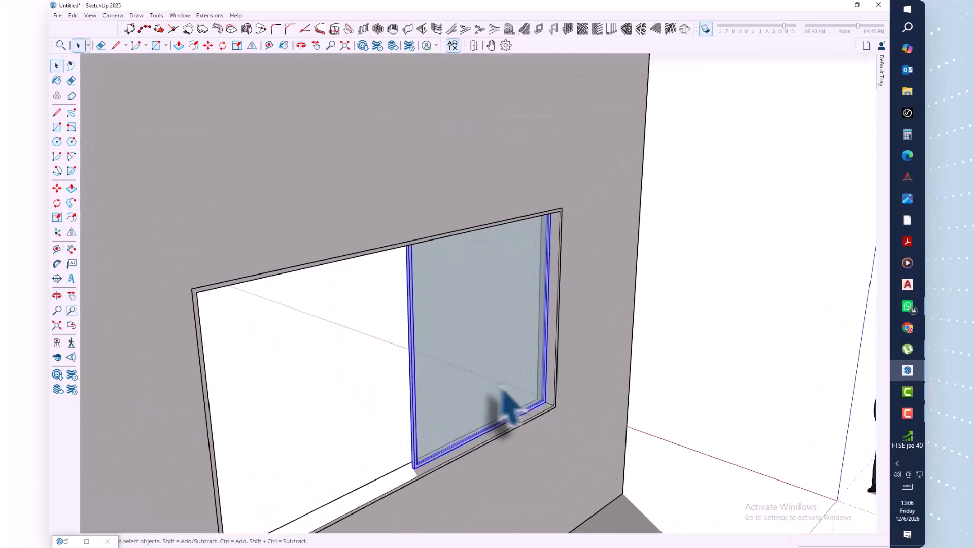
scroll(531, 400, "up", 3)
scroll(539, 398, "up", 1)
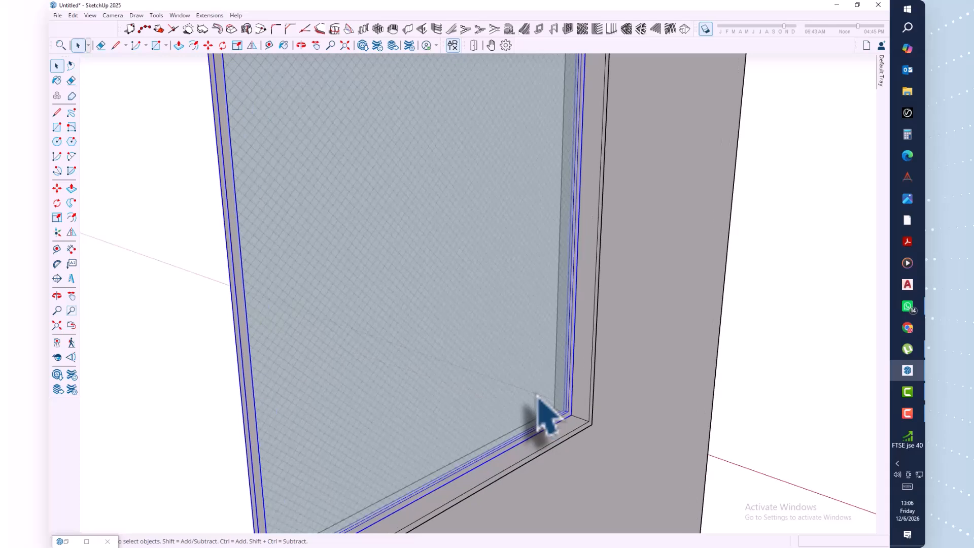
scroll(565, 415, "up", 4)
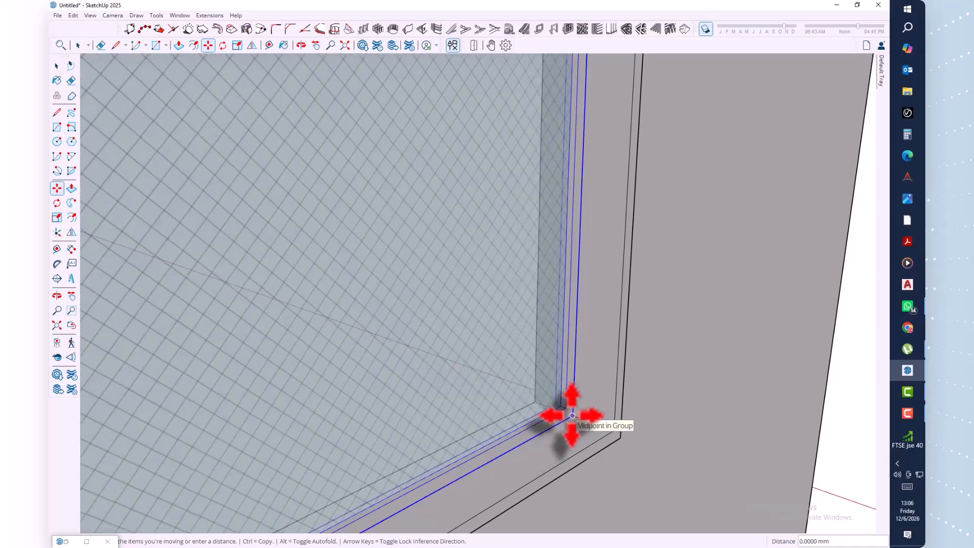
key("ctrl")
scroll(563, 419, "down", 6)
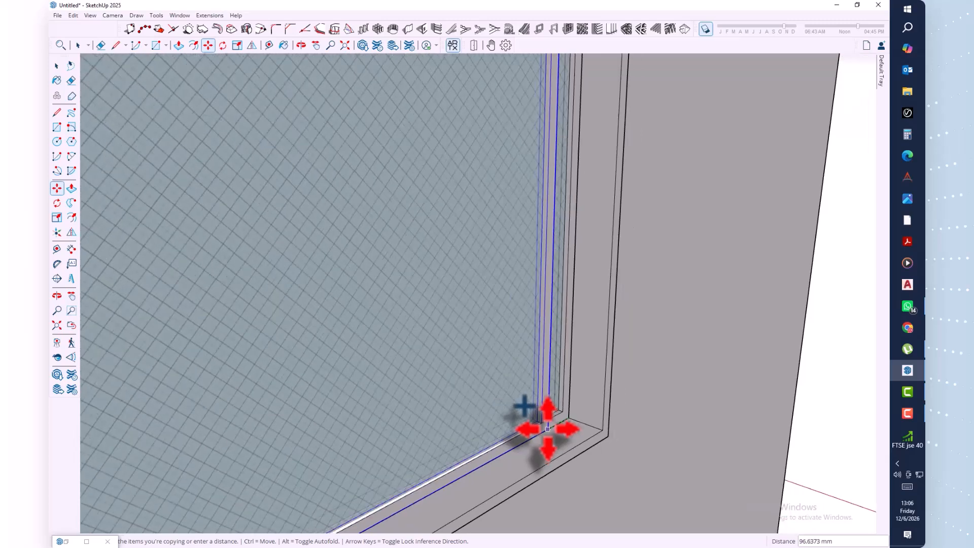
scroll(547, 428, "down", 3)
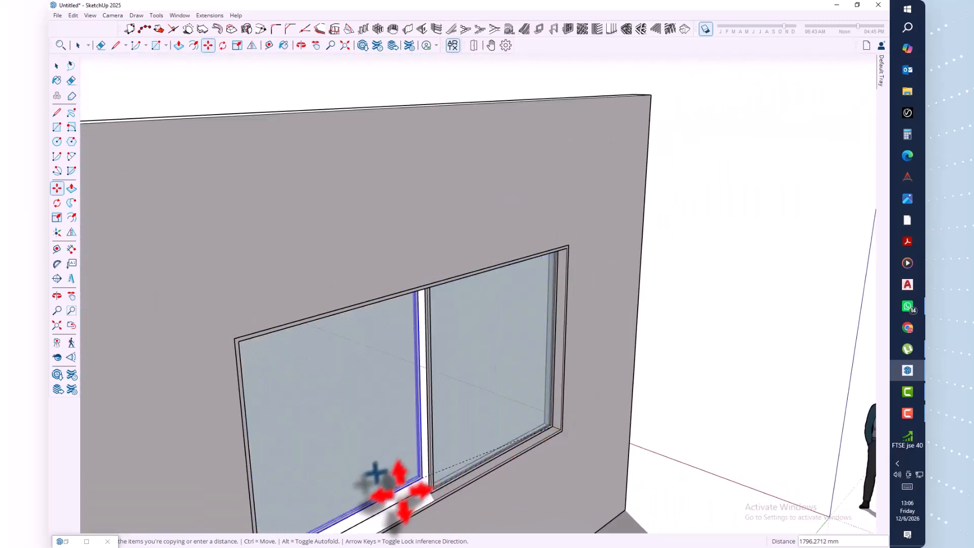
scroll(386, 495, "up", 2)
mouse_move(403, 506)
middle_mouse_down()
mouse_move(471, 492)
mouse_move(413, 496)
mouse_move(337, 483)
mouse_move(213, 418)
middle_mouse_up()
scroll(467, 495, "up", 5)
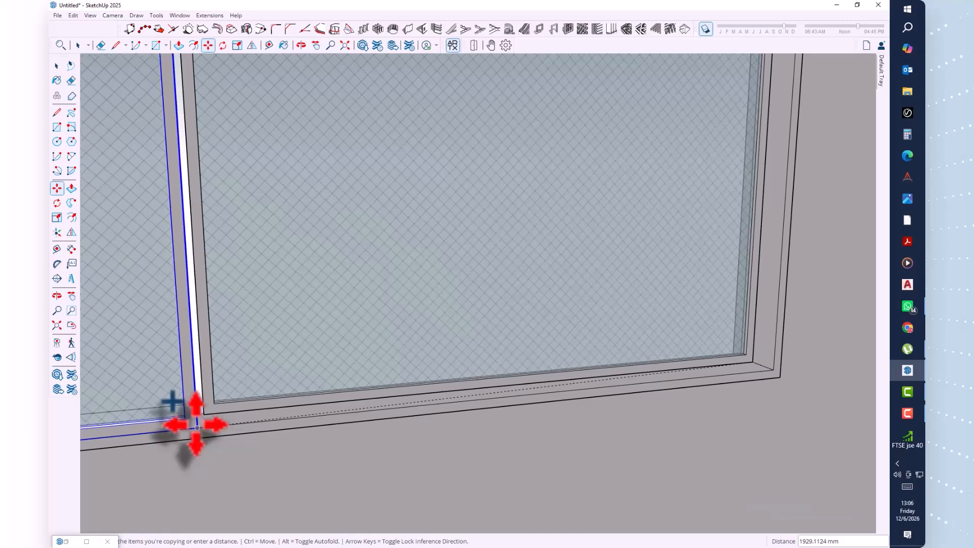
key("Escape")
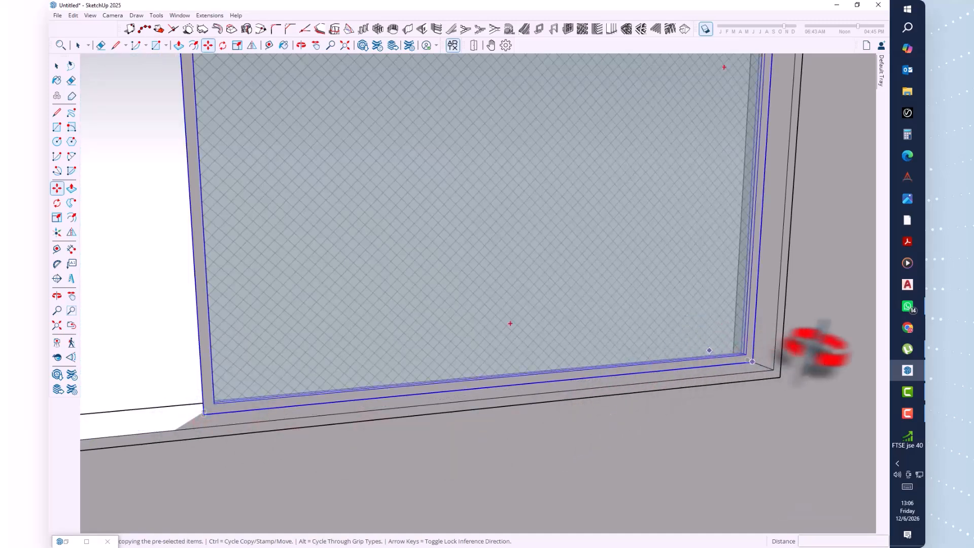
Step: Copy the window 1 component from its lower outer corner to the endpoint at the sash's opposite lower corner, filling the frame's empty half
middle_click_drag(816, 343, 578, 402)
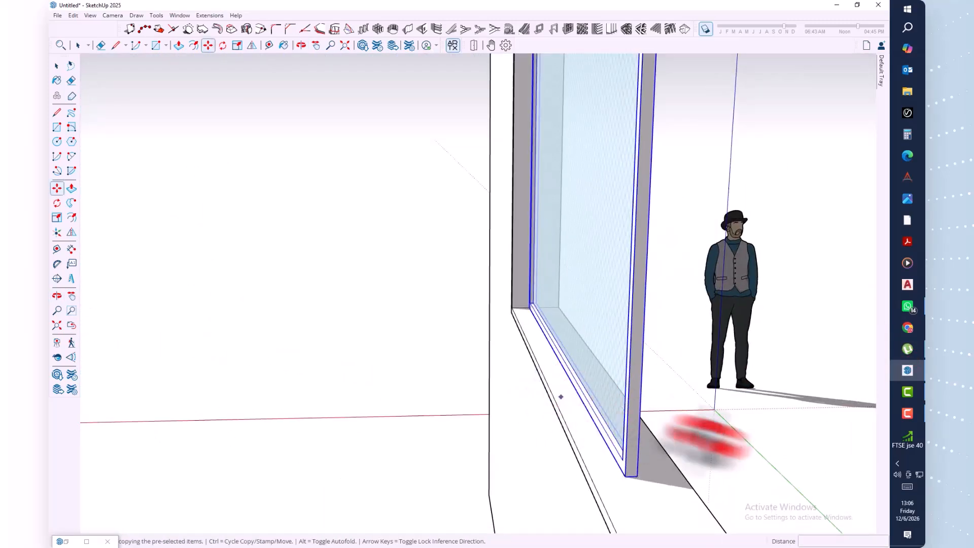
middle_click_drag(706, 440, 735, 440)
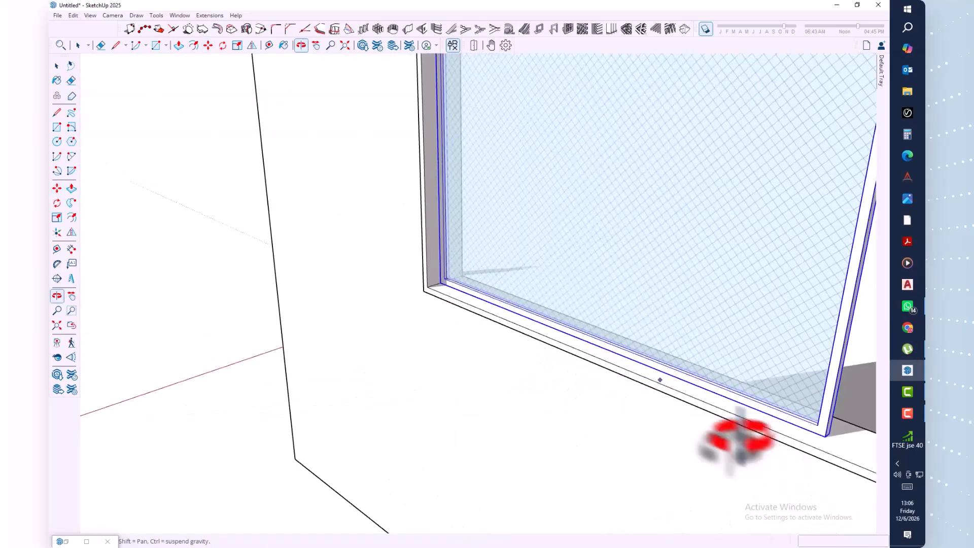
left_click(440, 283)
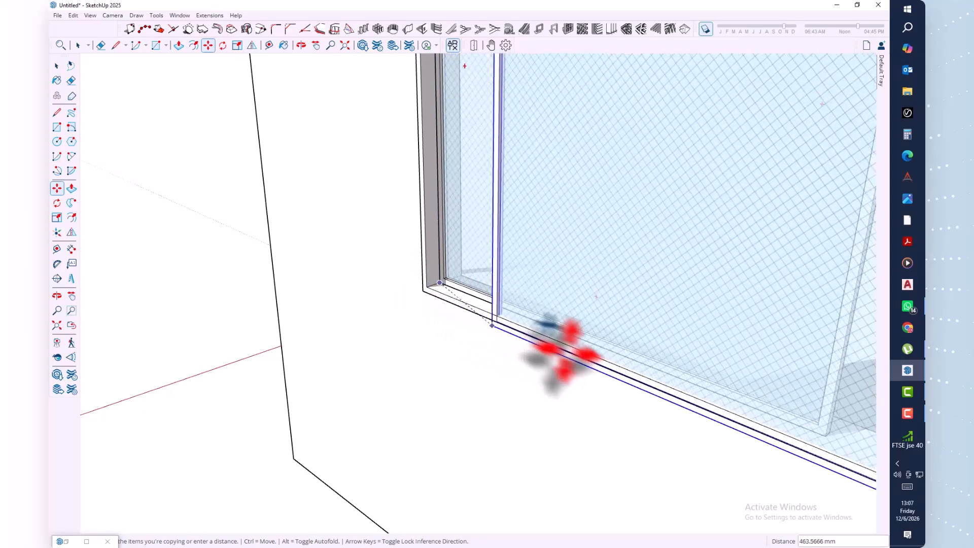
middle_click_drag(837, 435, 759, 447)
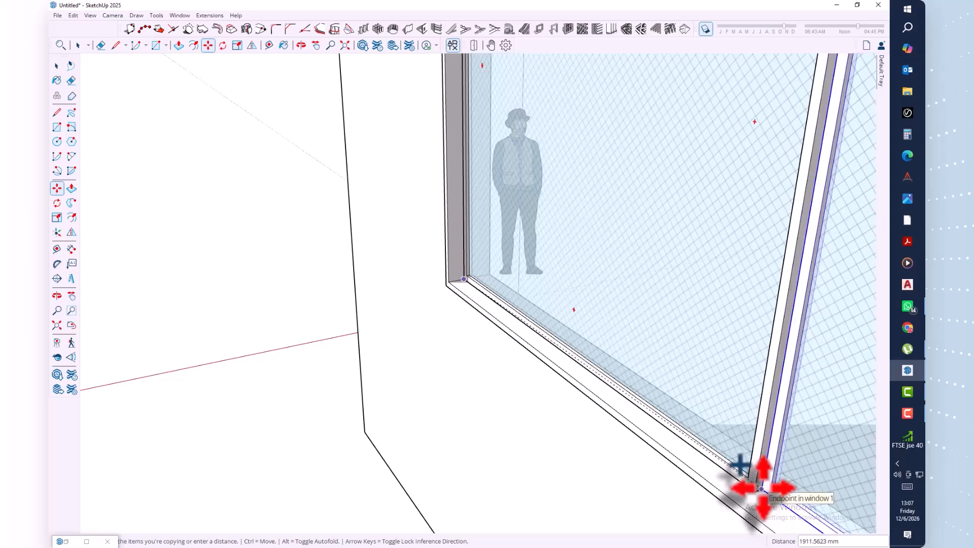
left_click(763, 488)
scroll(762, 488, "down", 7)
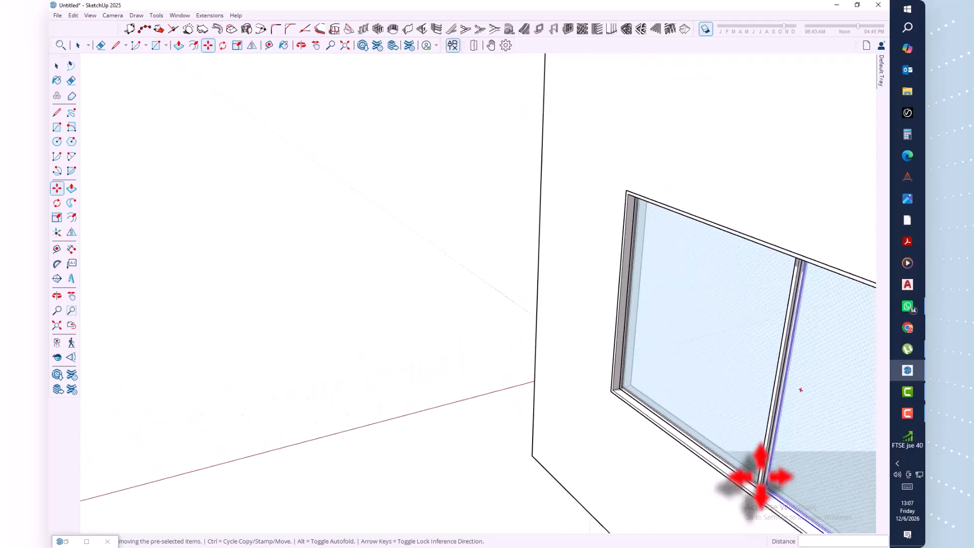
middle_click_drag(625, 424, 848, 350)
middle_click_drag(735, 298, 520, 331)
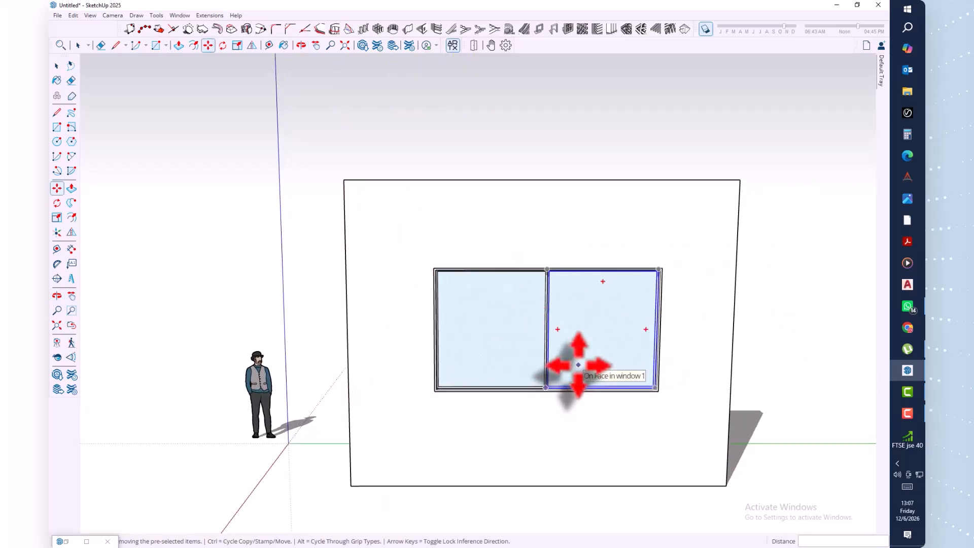
key("space")
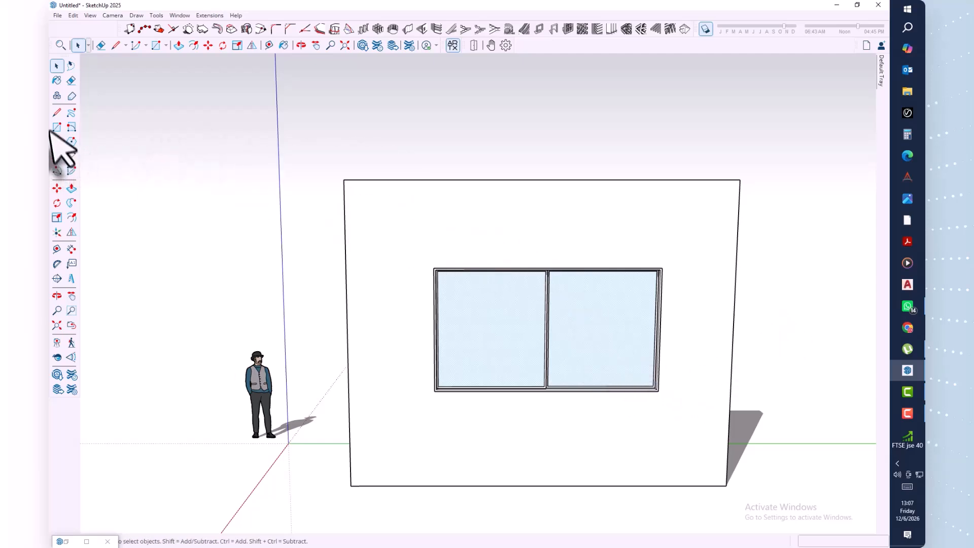
Step: Draw a horizontal line with a triangular arrowhead on the copied sash's pane, pointing towards the original sash
left_click(57, 112)
scroll(598, 322, "up", 5)
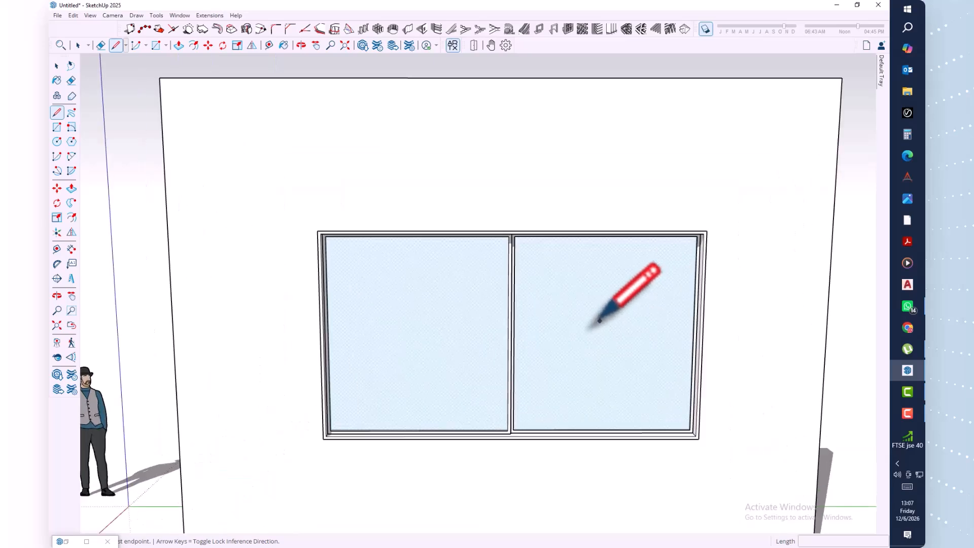
left_click(671, 332)
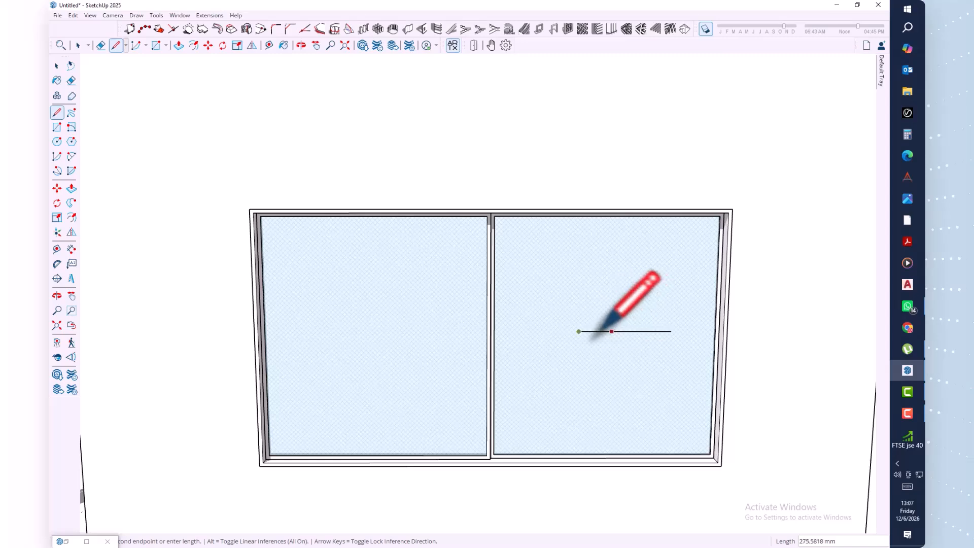
scroll(579, 332, "up", 5)
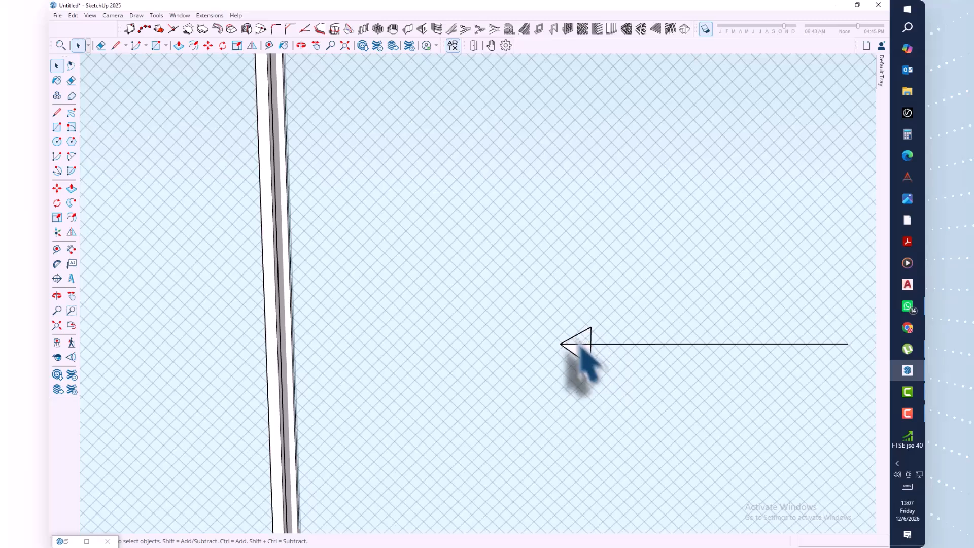
scroll(591, 355, "down", 10)
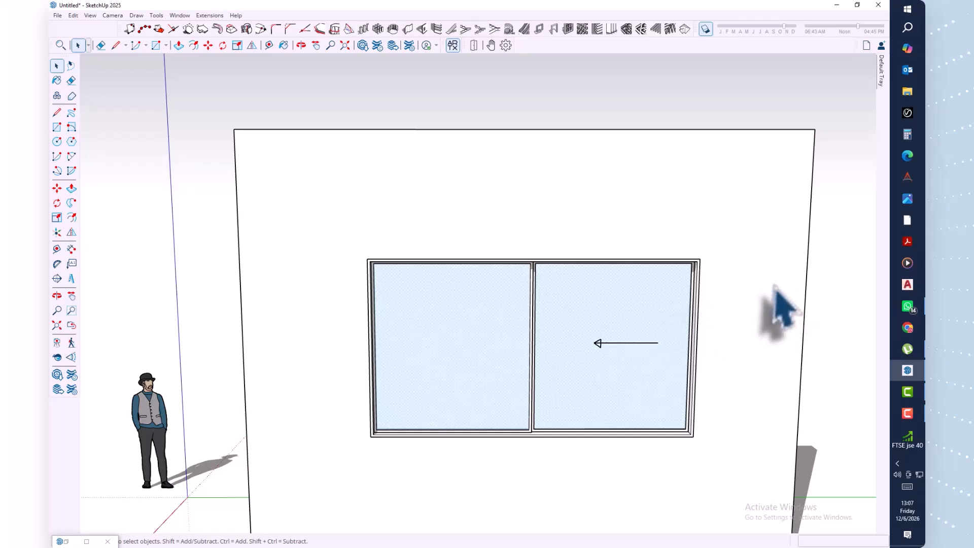
Step: Configure a slider joint for the arrow-marked sash, with the horizontal edge along the bottom of the frame as its axis
middle_click_drag(674, 330, 388, 378)
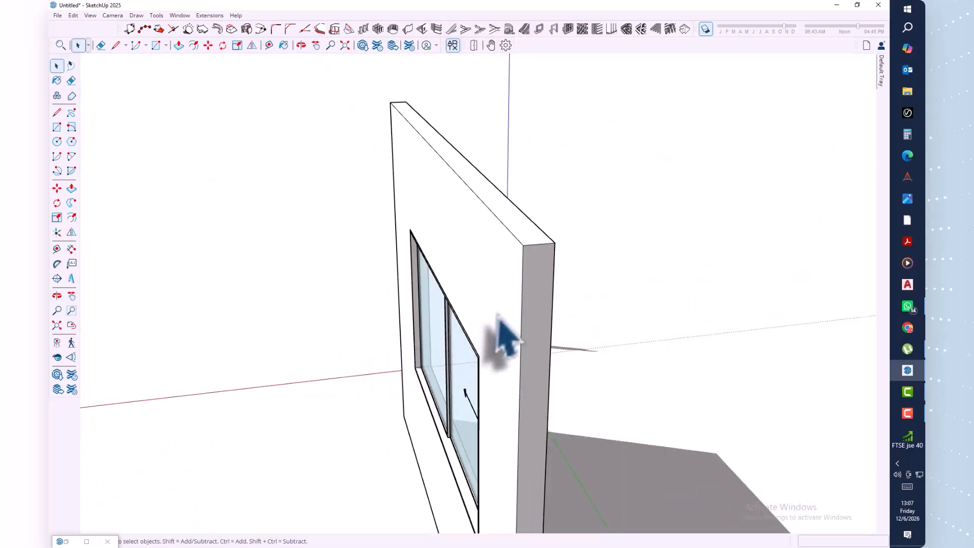
middle_click_drag(500, 337, 224, 233)
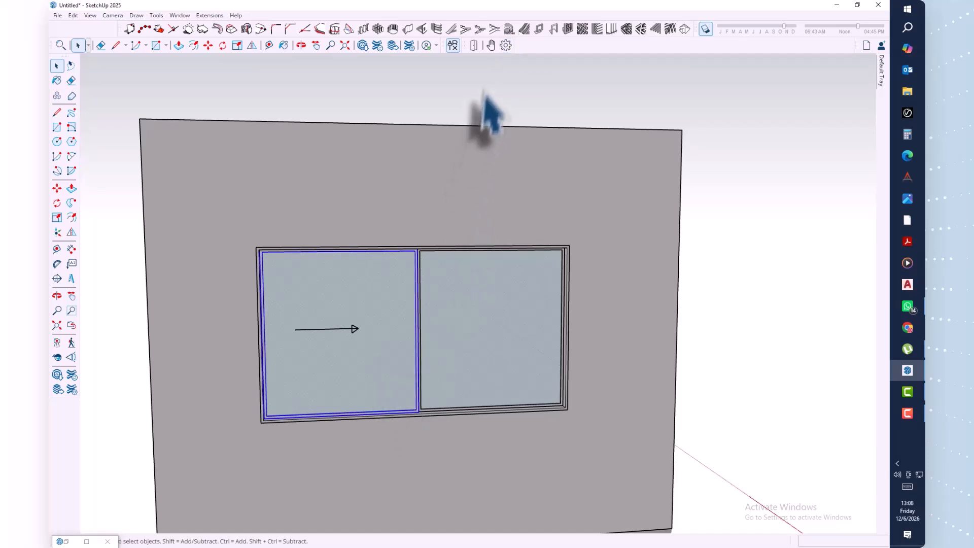
left_click(506, 45)
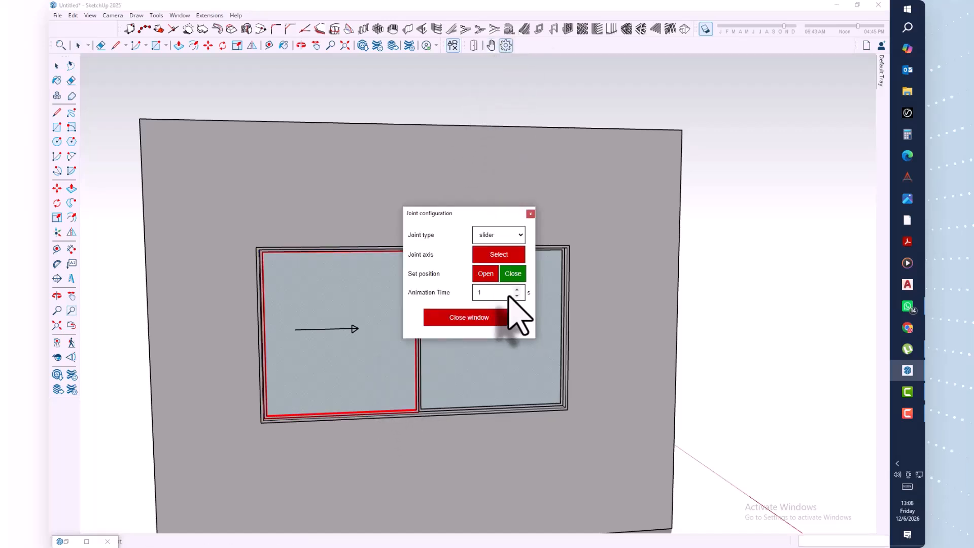
left_click(496, 254)
middle_click_drag(583, 257, 433, 393)
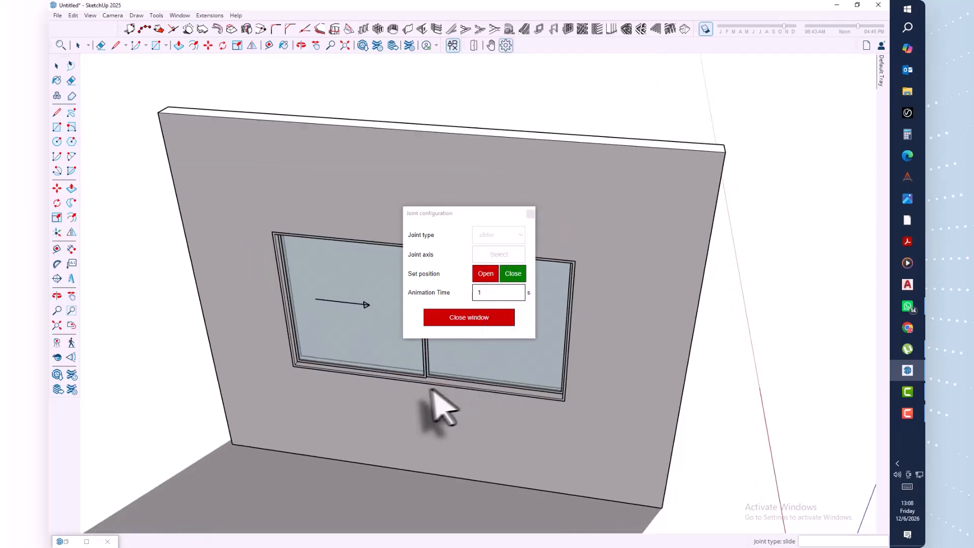
scroll(432, 390, "up", 3)
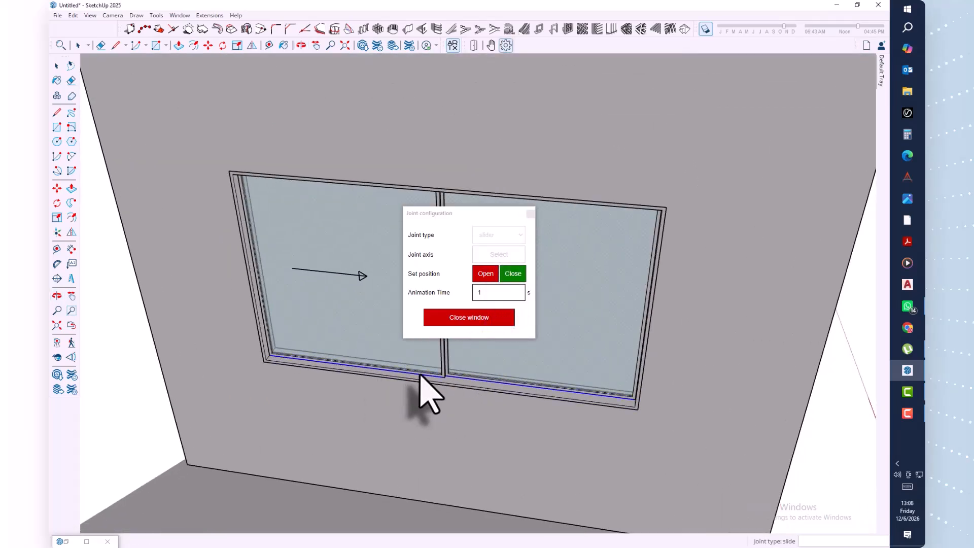
left_click(420, 377)
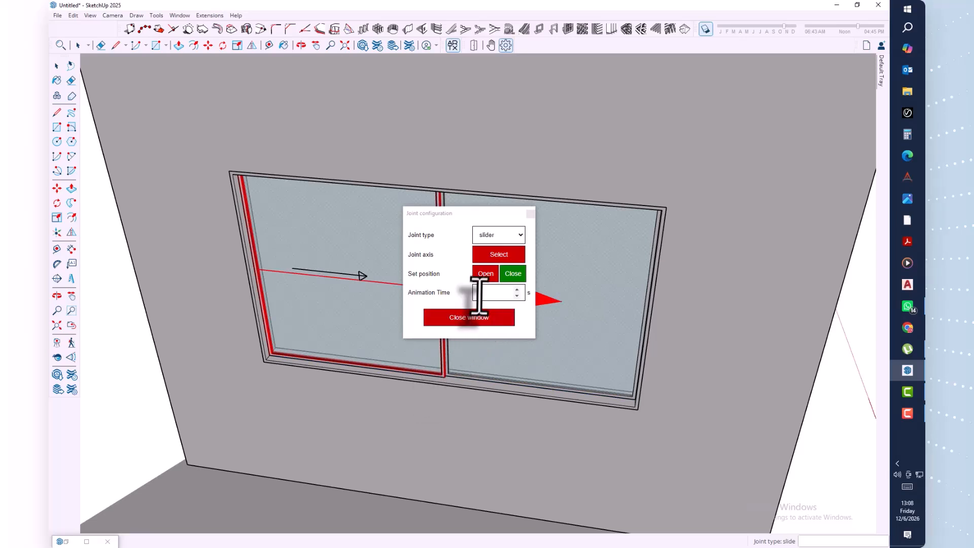
Step: Test the slider joint twice by sliding the arrow-marked sash partly over the other by hand and closing it with the open/close tool
left_click(490, 45)
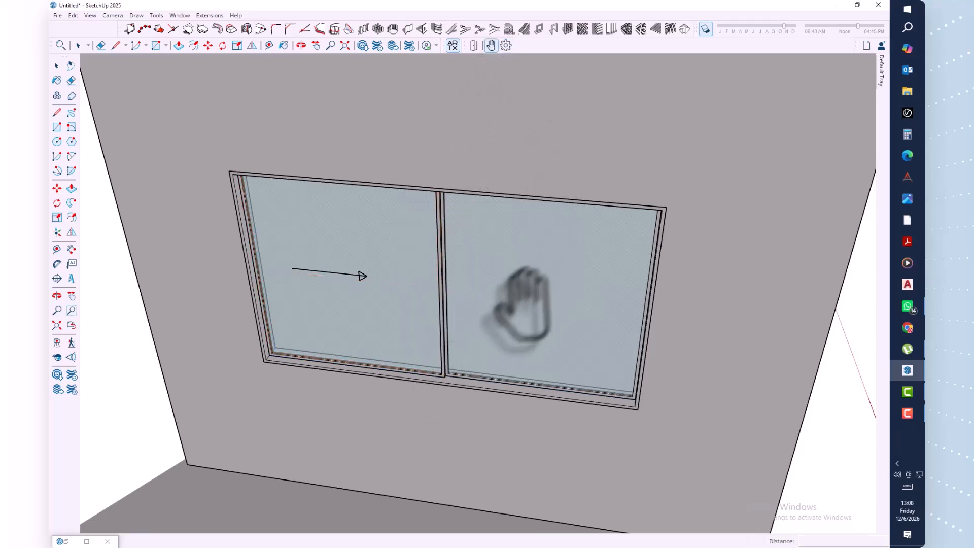
left_click_drag(444, 325, 603, 330)
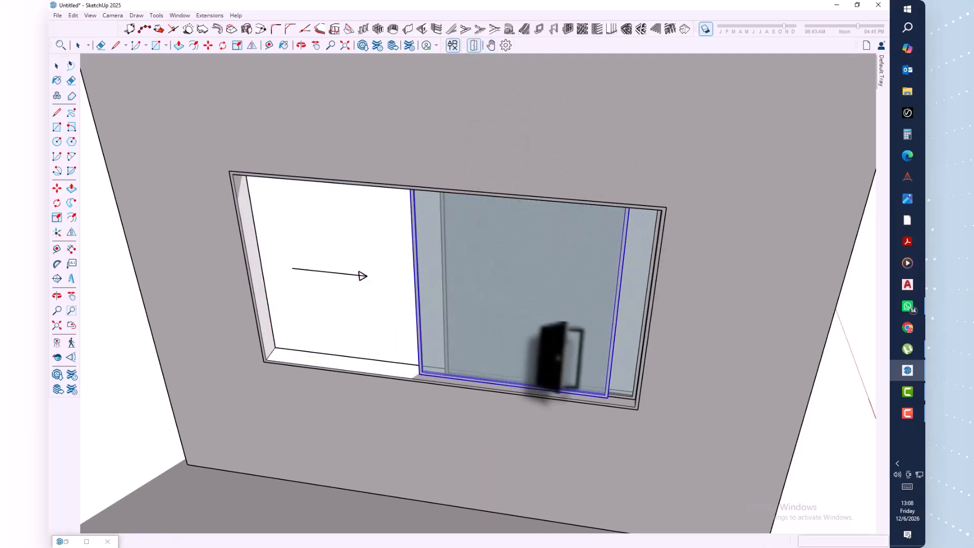
left_click(566, 349)
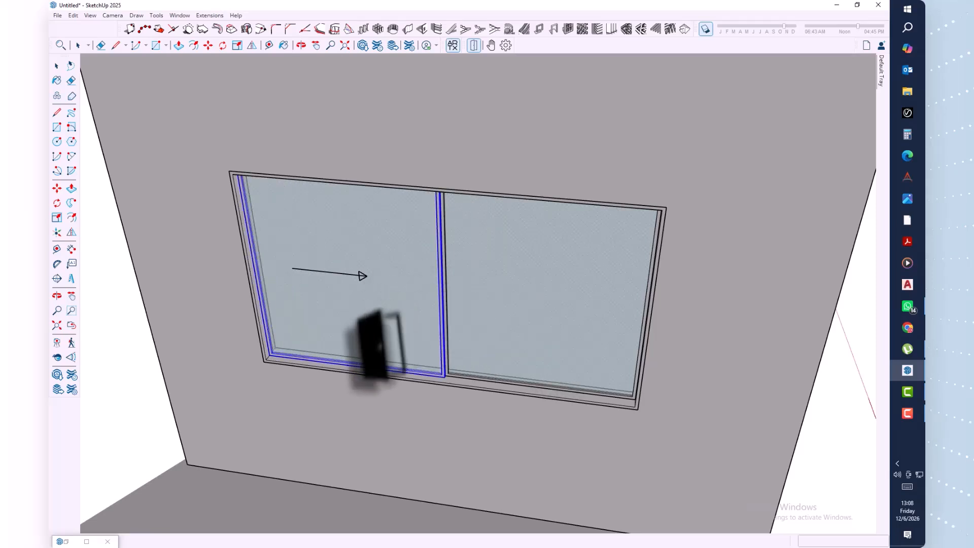
left_click(491, 45)
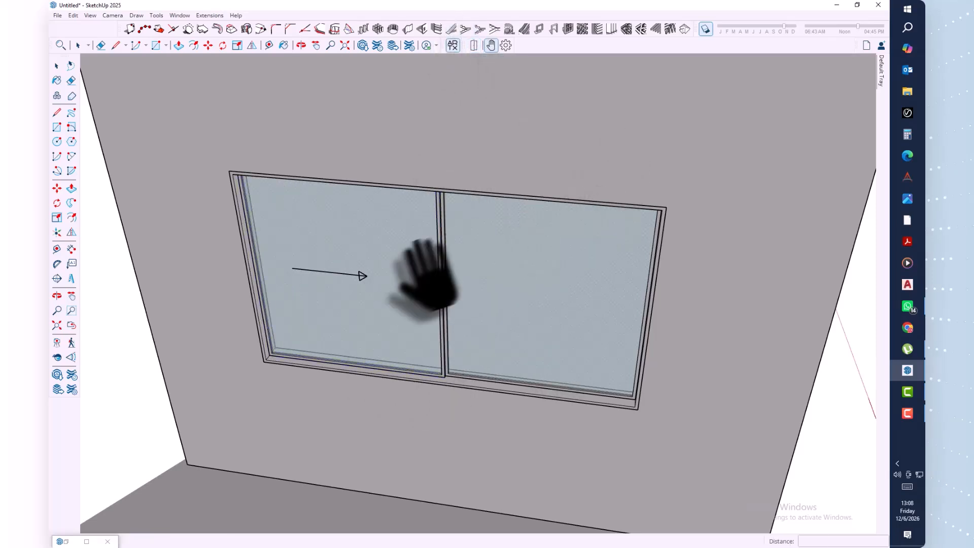
left_click_drag(413, 272, 550, 320)
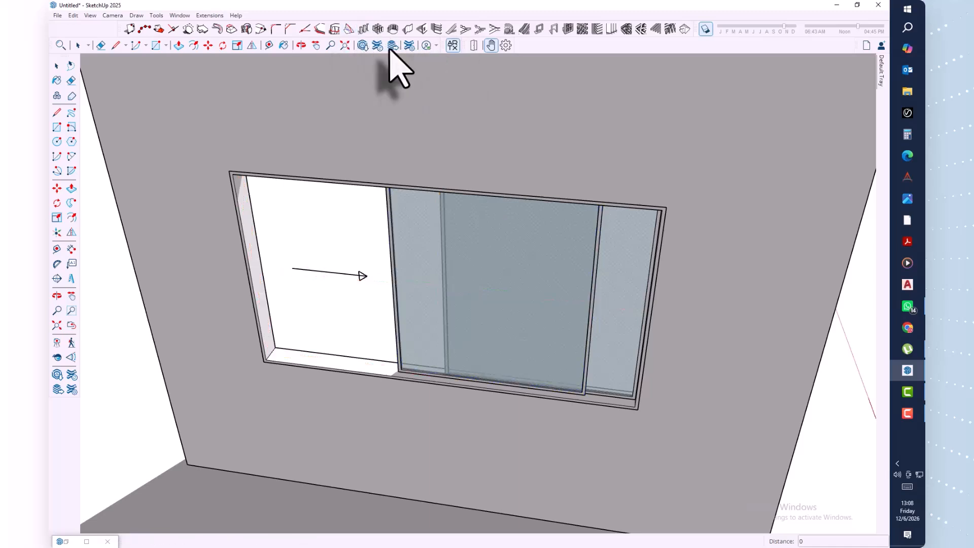
left_click(474, 46)
left_click(528, 340)
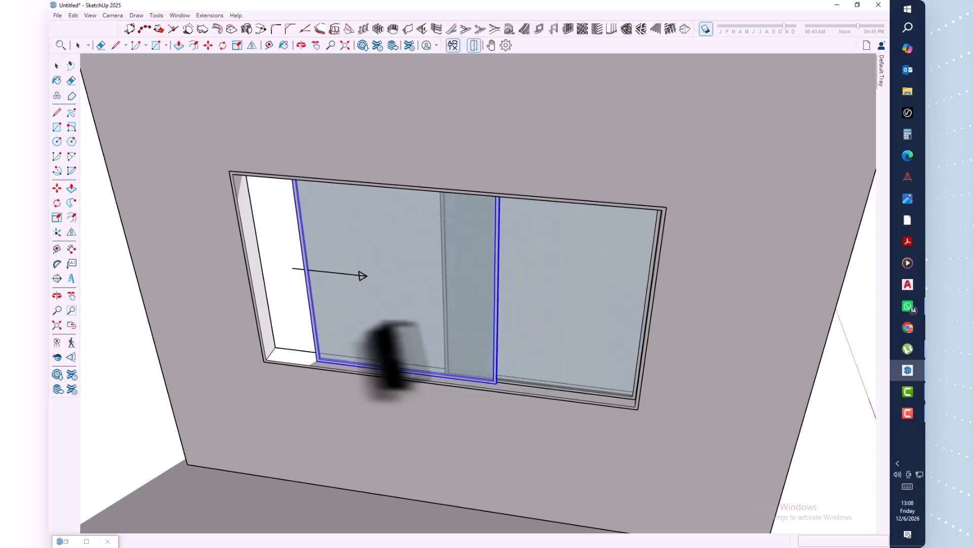
Step: Examine the framed window and its wall opening from several angles
middle_click_drag(434, 217, 535, 338)
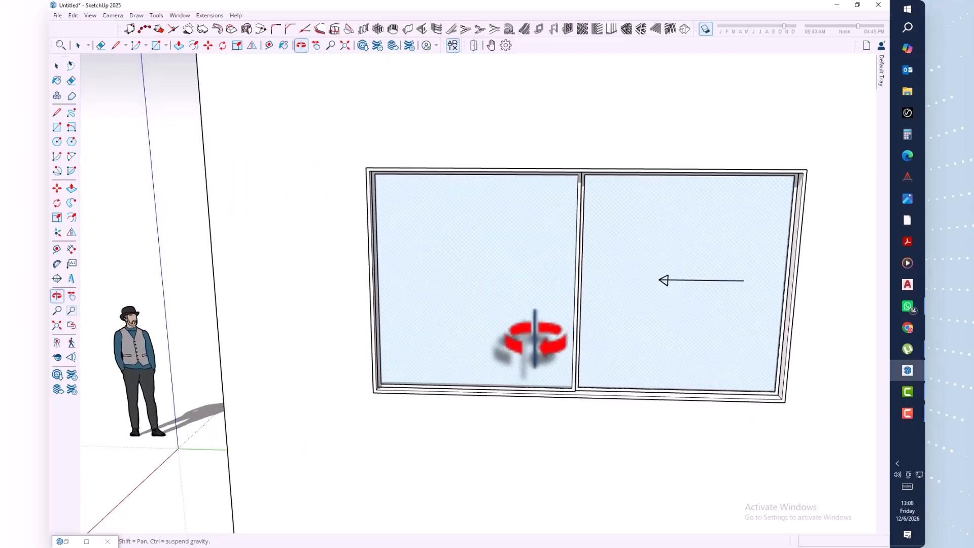
scroll(533, 337, "down", 4)
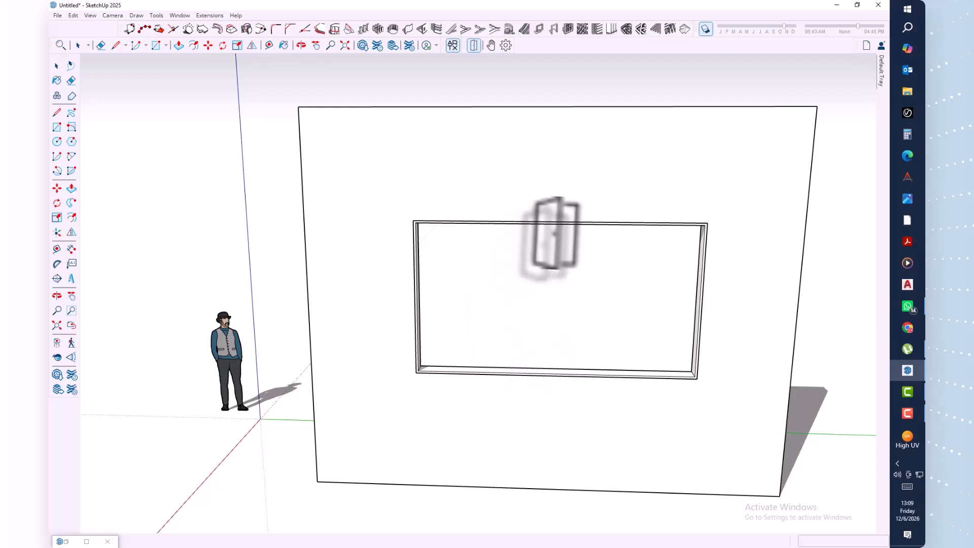
key("o")
left_click_drag(555, 235, 408, 175)
middle_click_drag(408, 175, 413, 167)
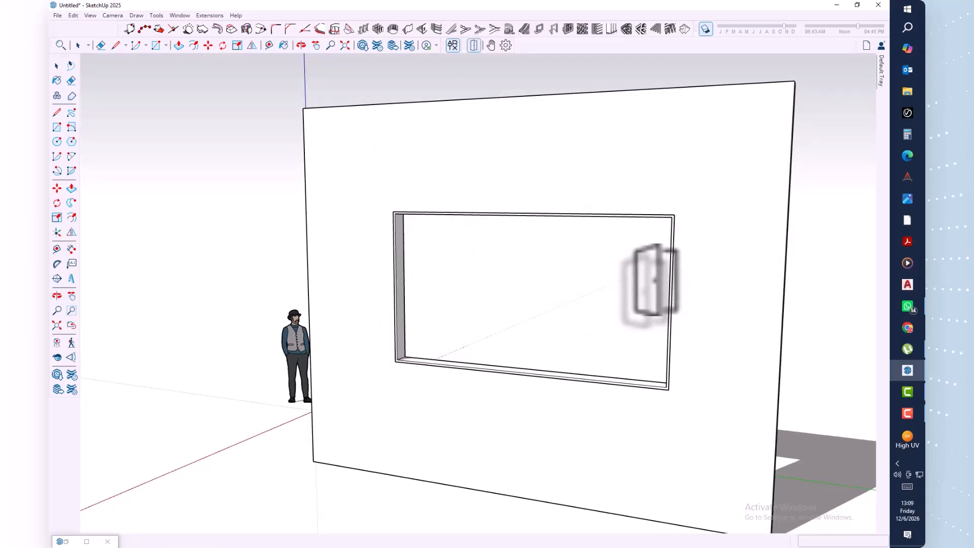
key("space")
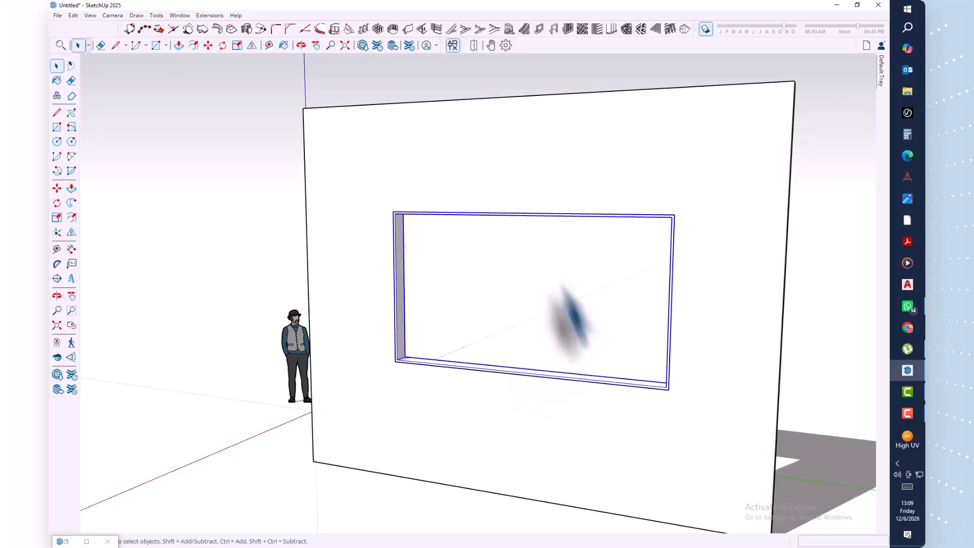
key("o")
left_click_drag(587, 163, 504, 287)
key("space")
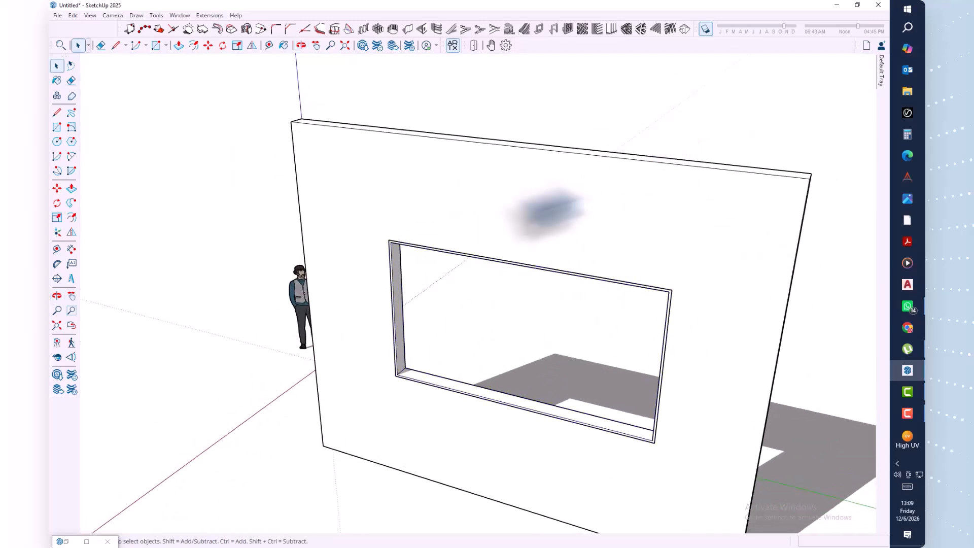
key("o")
left_click_drag(413, 191, 445, 97)
key("space")
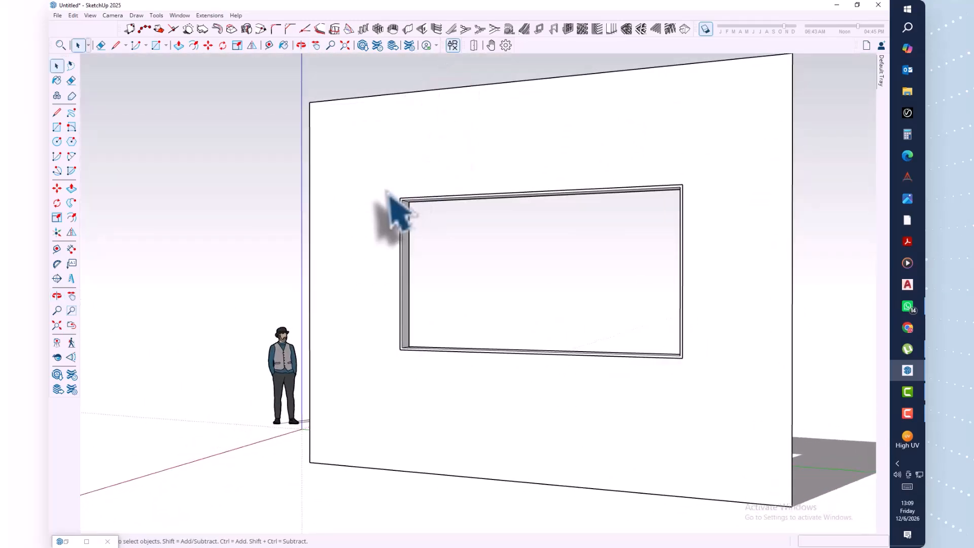
Step: Draw a rectangle filling the window opening, from the frame depth's midpoint at one upper inner corner to the midpoint at the opposite lower corner
key("o")
scroll(416, 214, "up", 5)
key("space")
middle_click_drag(424, 218, 355, 122)
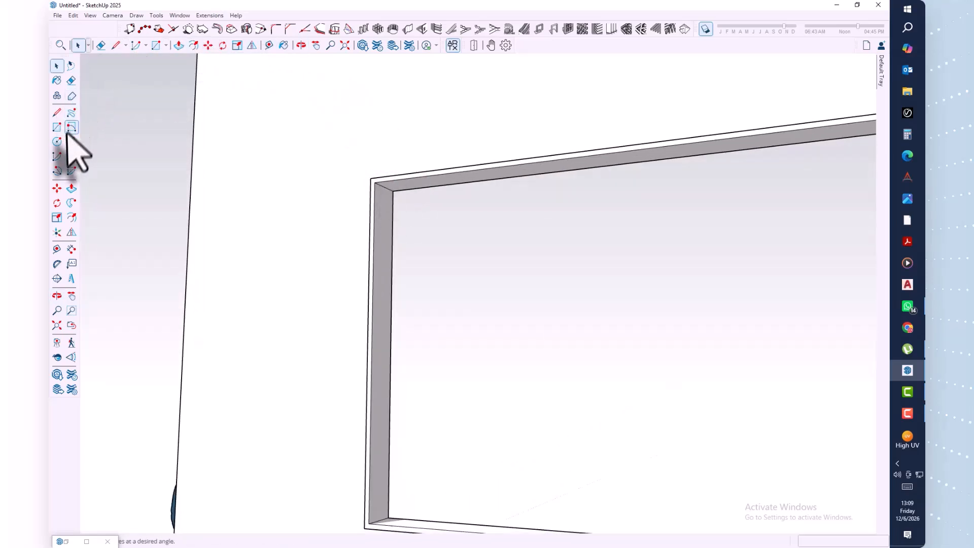
key("r")
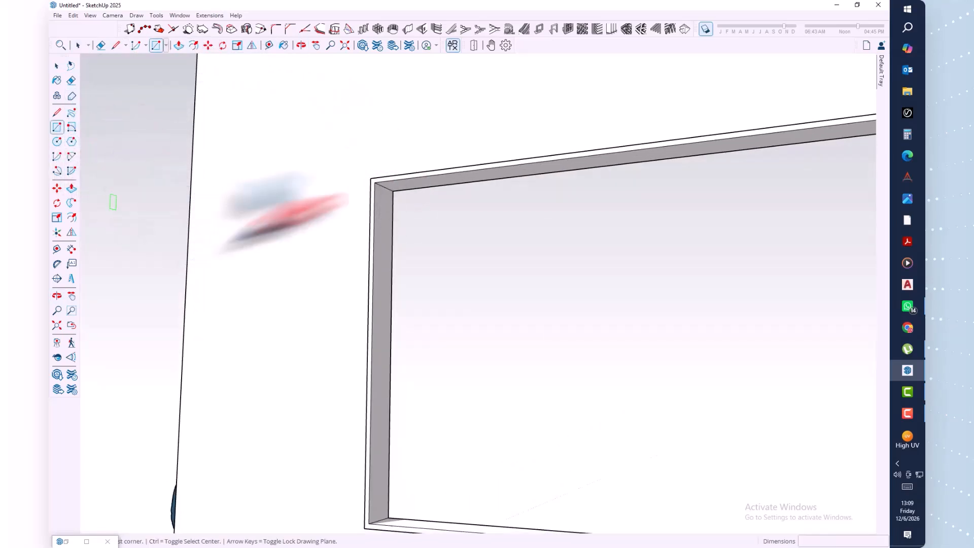
scroll(395, 192, "up", 2)
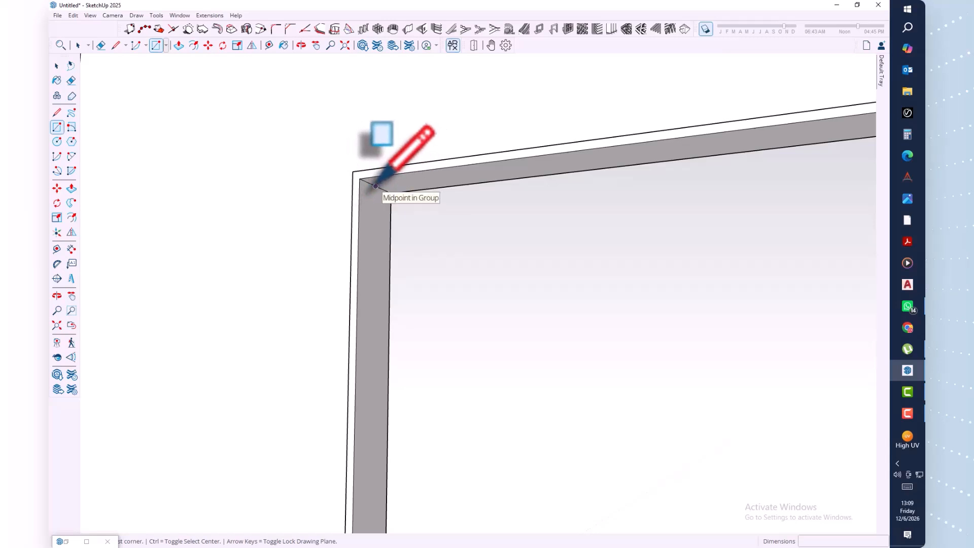
left_click(375, 186)
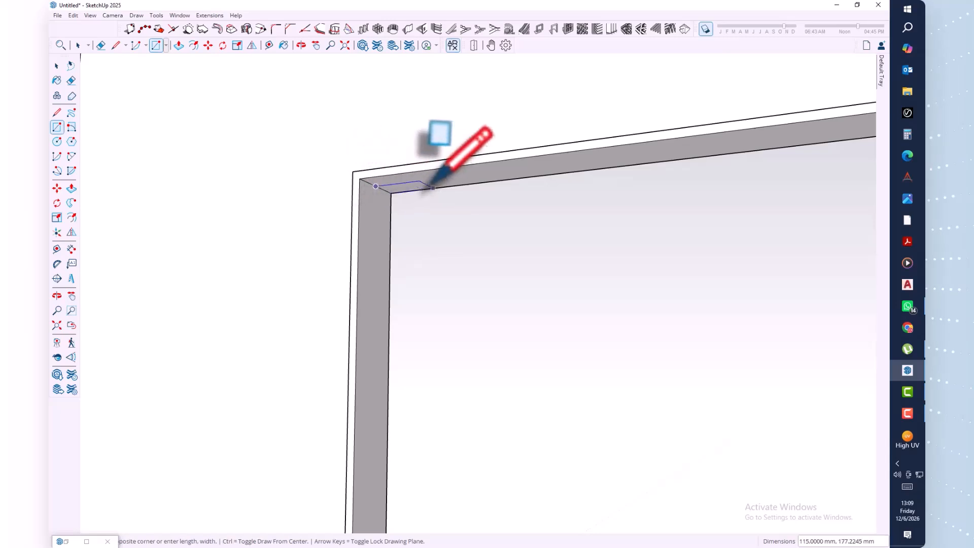
scroll(423, 178, "down", 6)
mouse_move(646, 249)
middle_mouse_down()
mouse_move(750, 387)
mouse_move(731, 382)
middle_mouse_up()
scroll(743, 382, "up", 3)
scroll(744, 381, "up", 3)
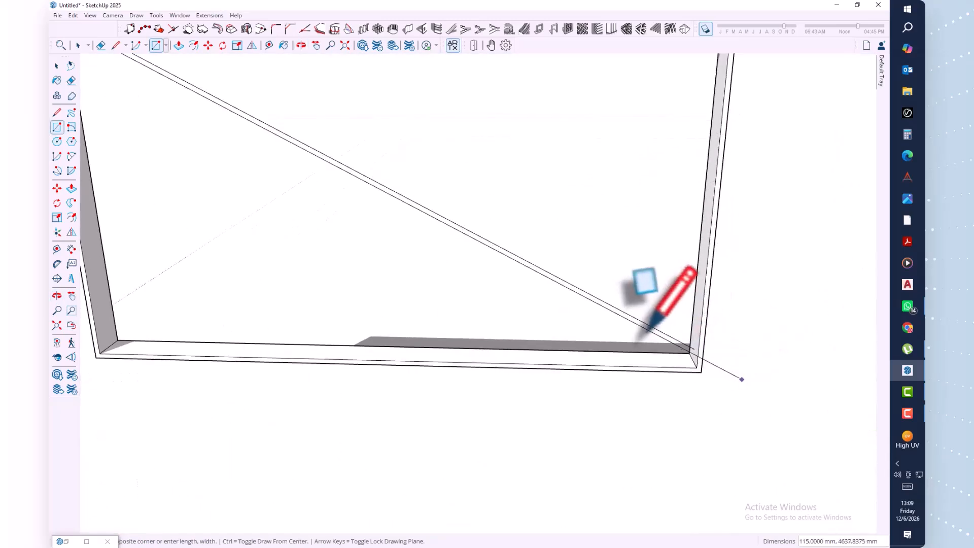
middle_click_drag(644, 327, 757, 337)
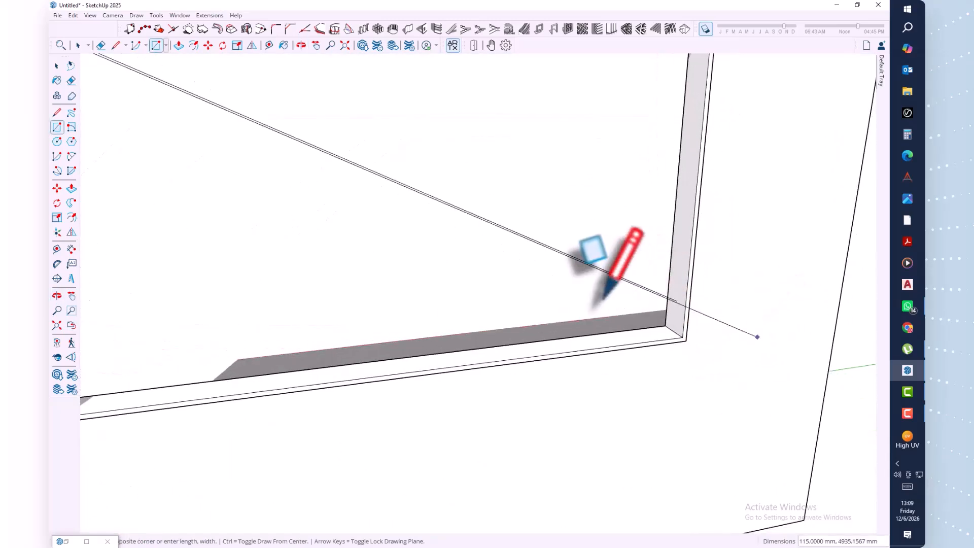
left_click(673, 331)
scroll(632, 250, "down", 3)
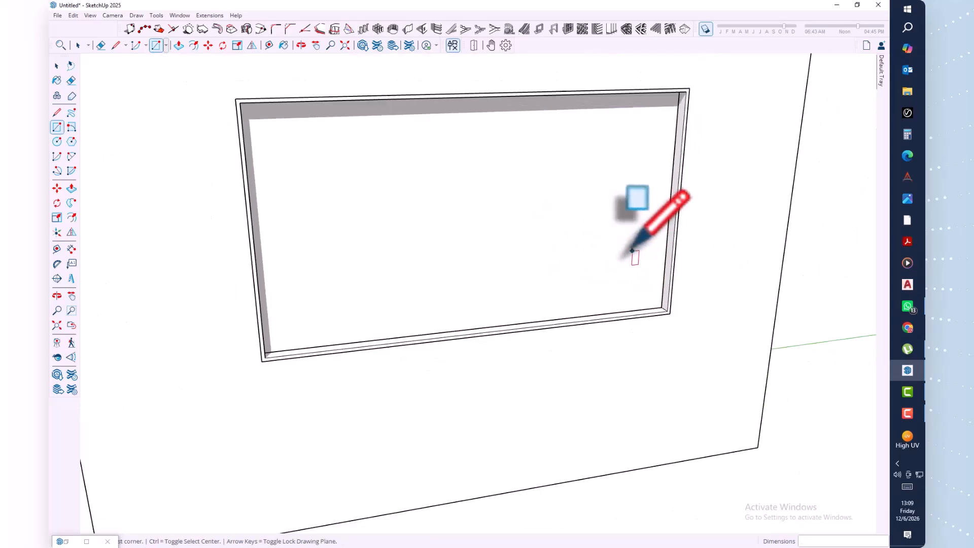
Step: Offset the outline of the face filling the window opening inward by 30 mm
scroll(632, 250, "down", 2)
middle_click_drag(634, 250, 458, 255)
key("r")
scroll(417, 218, "up", 3)
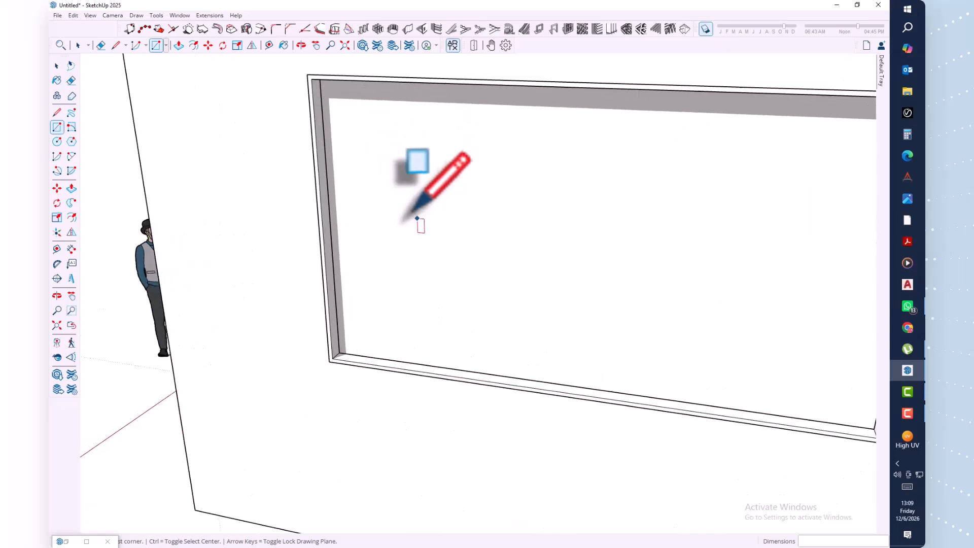
scroll(417, 219, "down", 2)
scroll(417, 218, "down", 3)
middle_click_drag(417, 219, 423, 218)
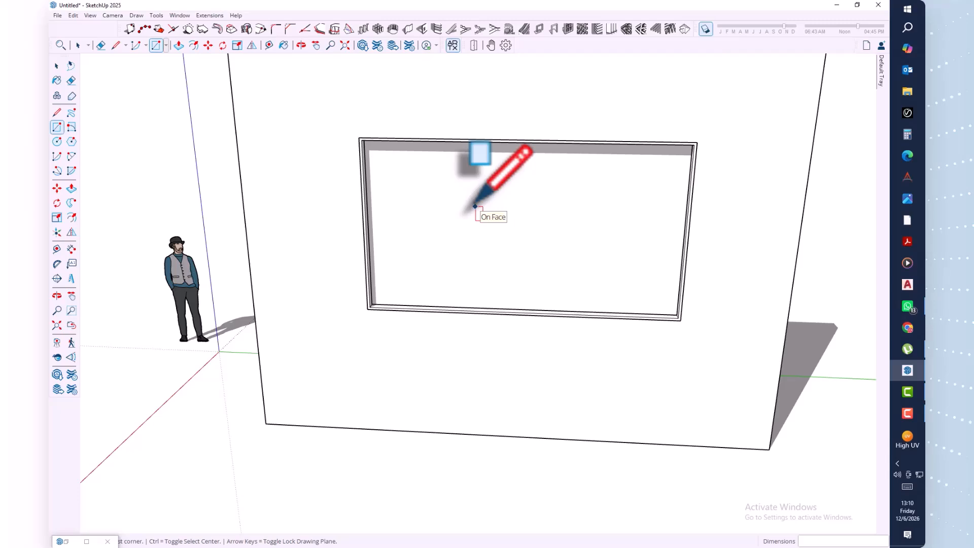
key("f")
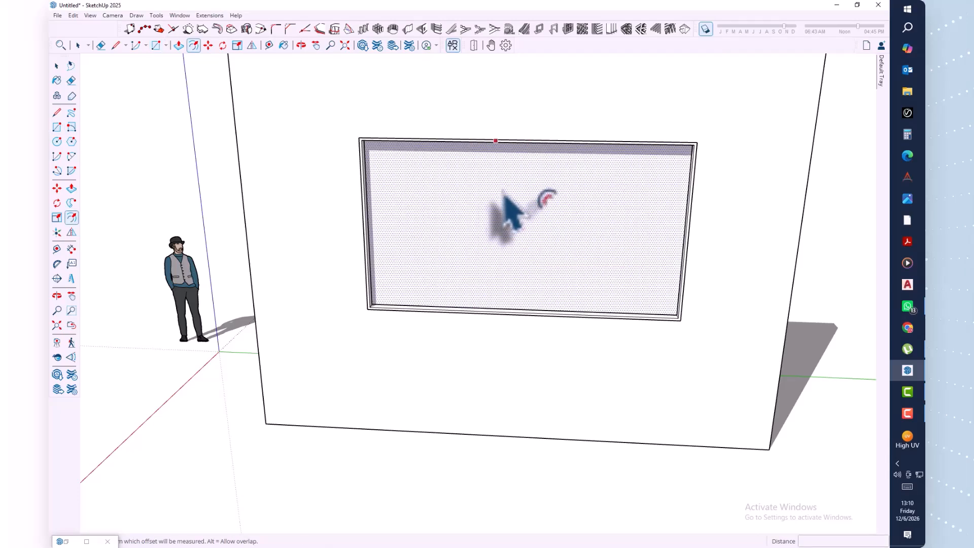
middle_click_drag(516, 173, 522, 174)
scroll(532, 183, "up", 5)
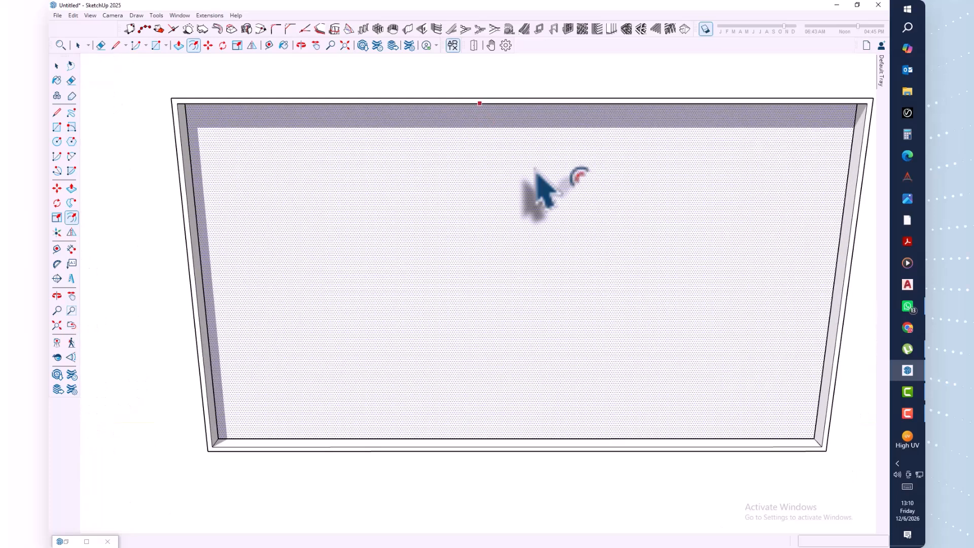
scroll(536, 172, "down", 2)
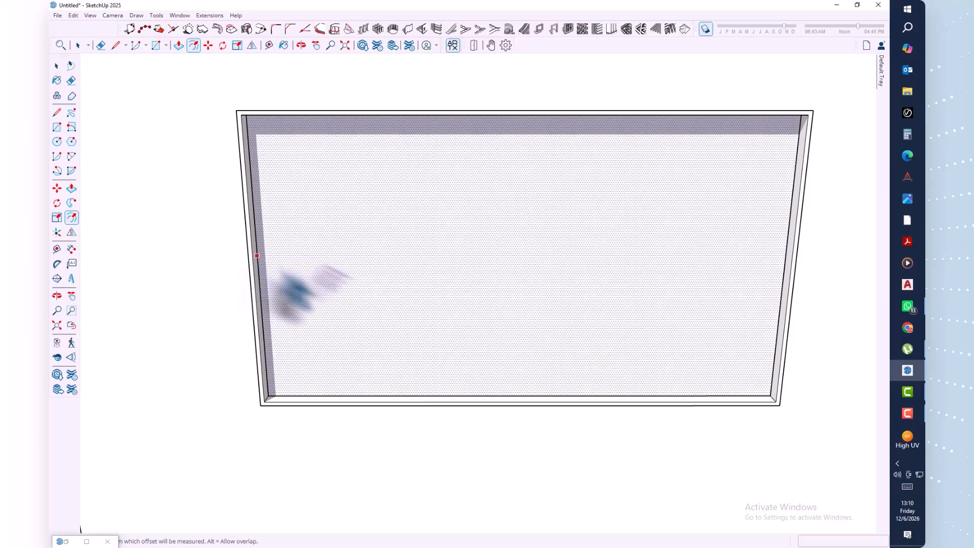
left_click(345, 283)
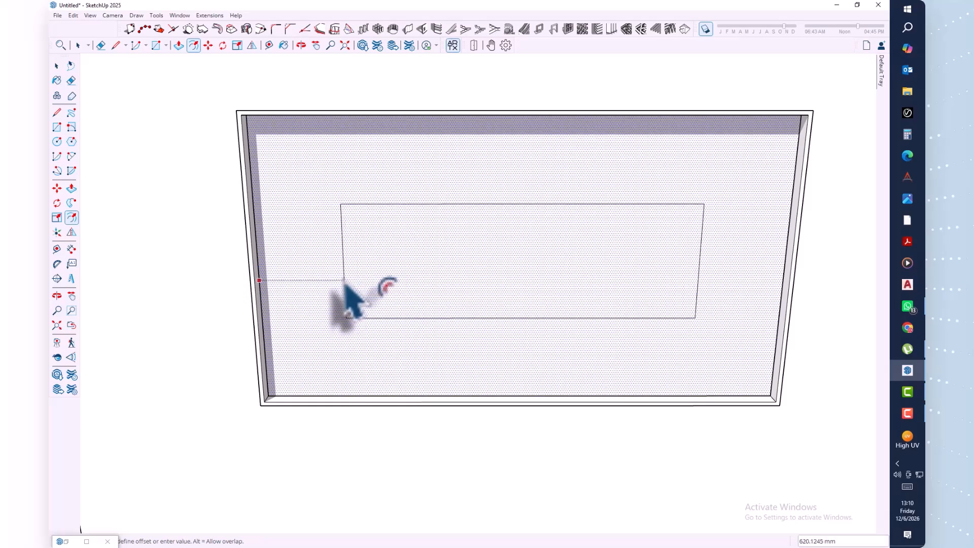
key("Return")
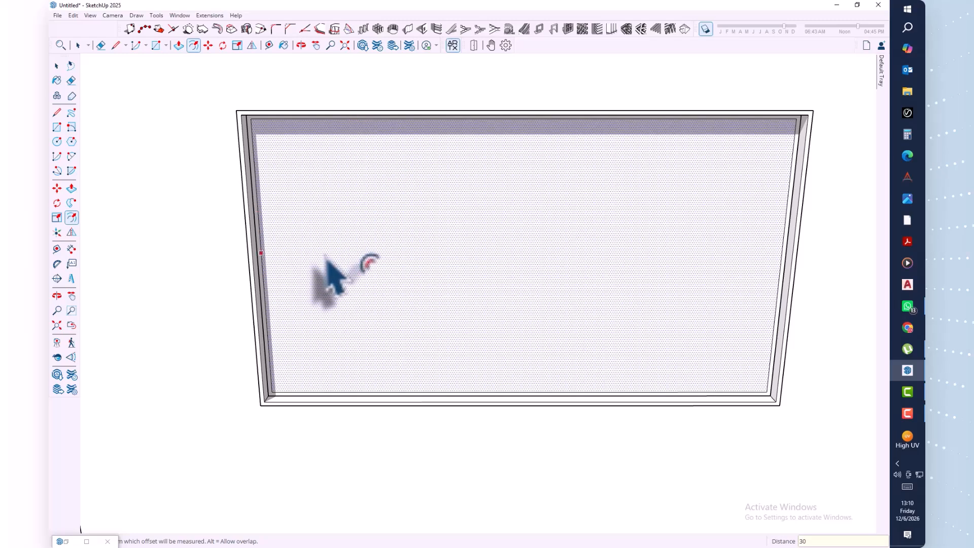
scroll(329, 258, "down", 1)
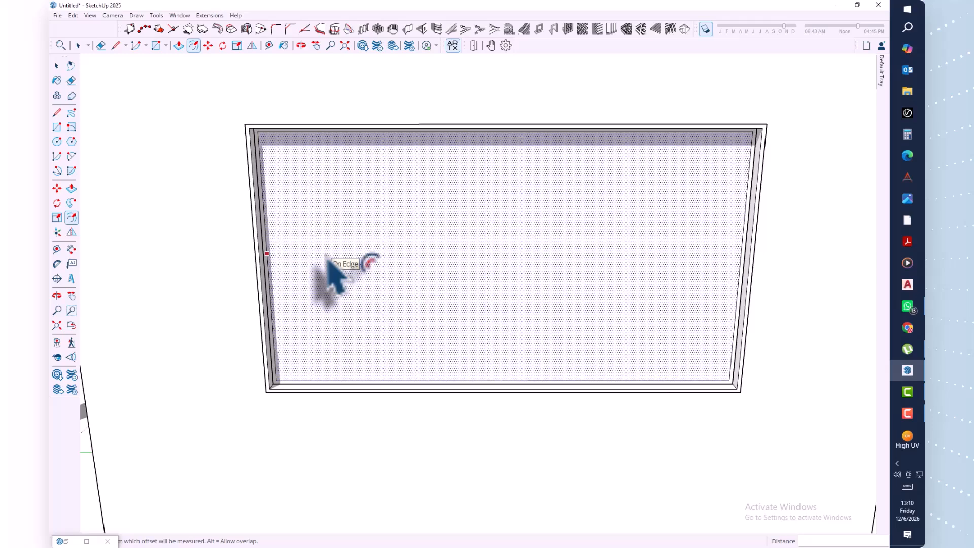
key("r")
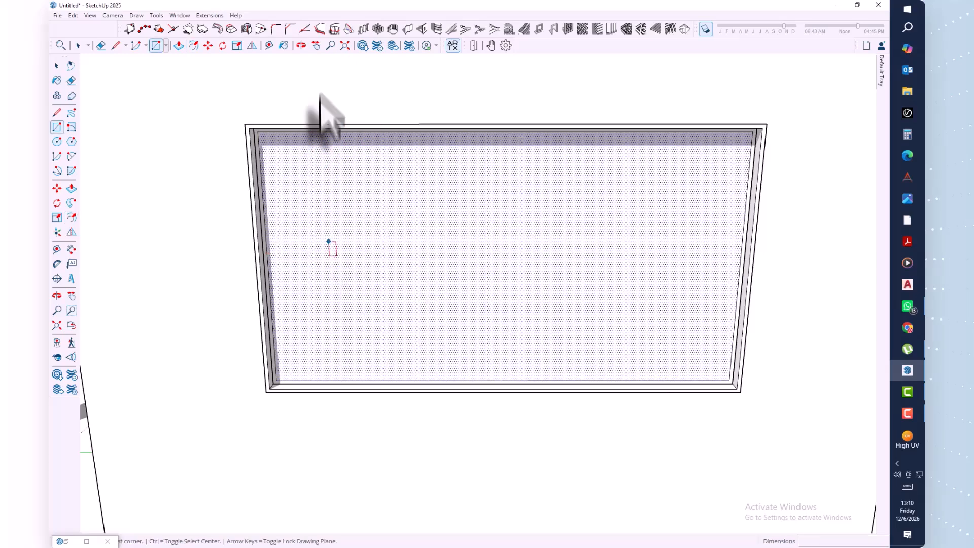
left_click(319, 29)
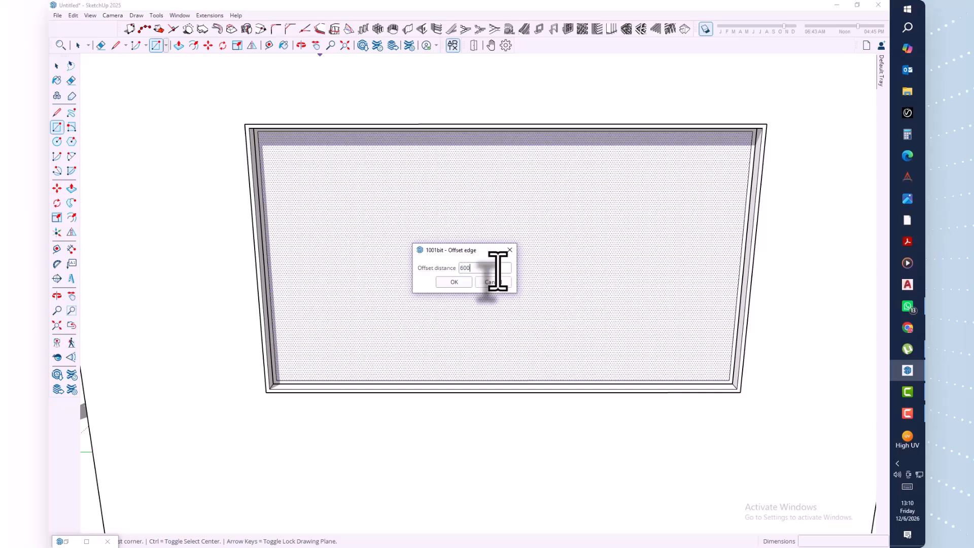
type("600")
key("Return")
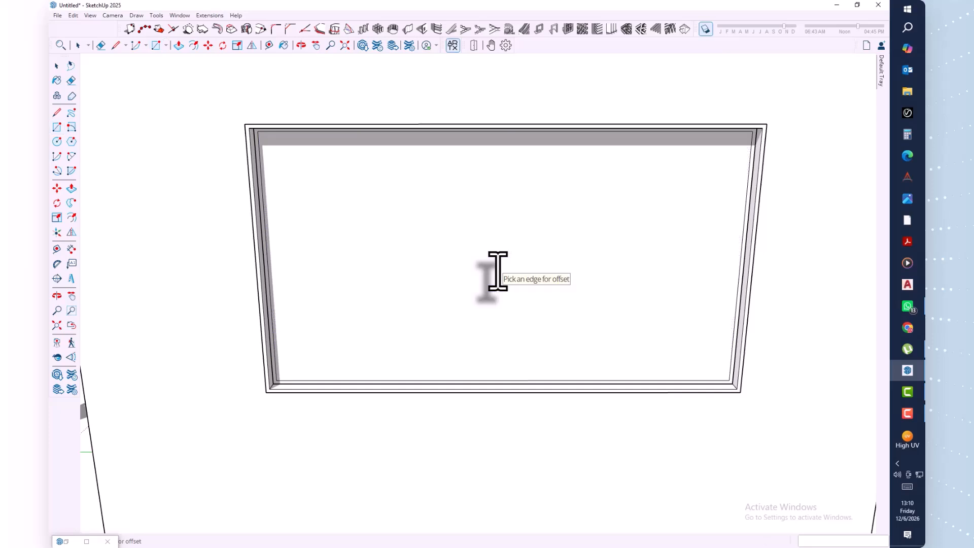
scroll(274, 275, "up", 3)
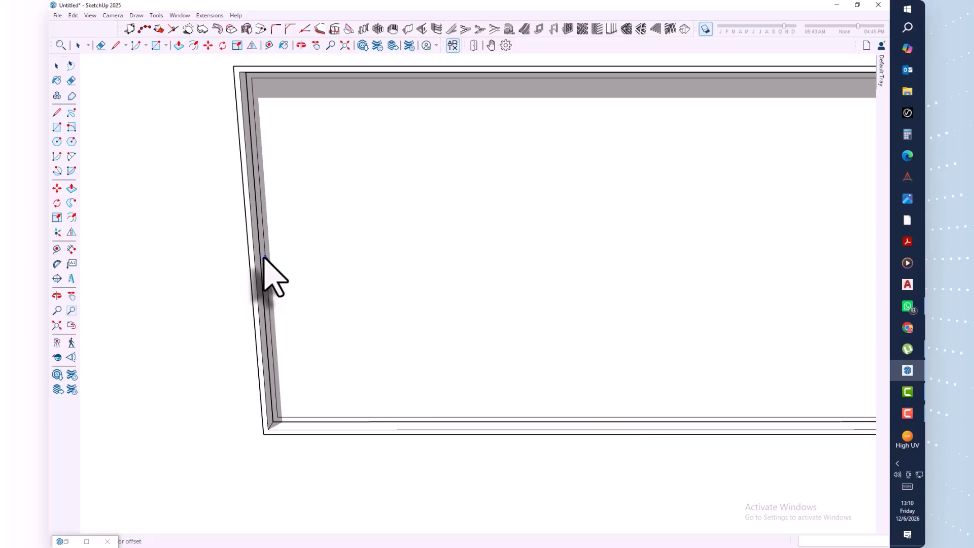
left_click(265, 258)
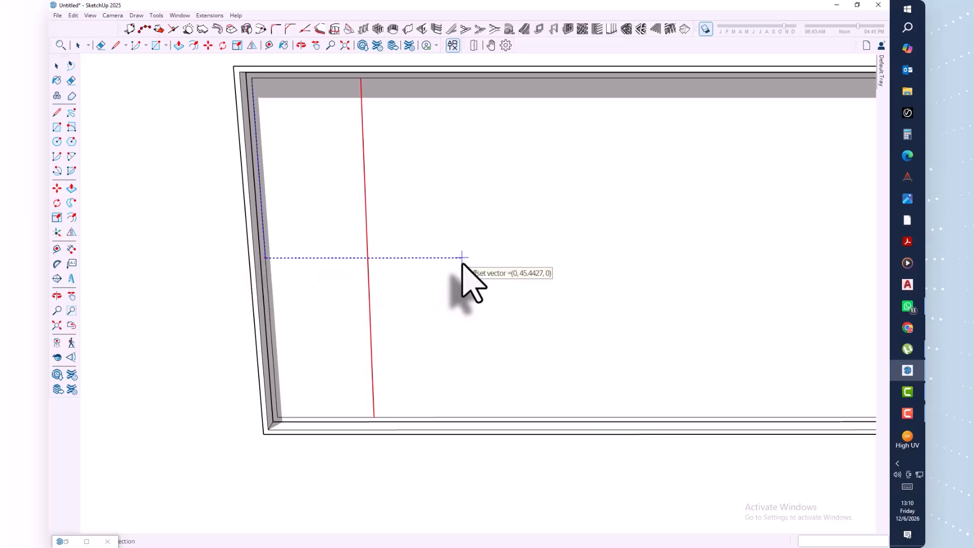
scroll(462, 261, "down", 3)
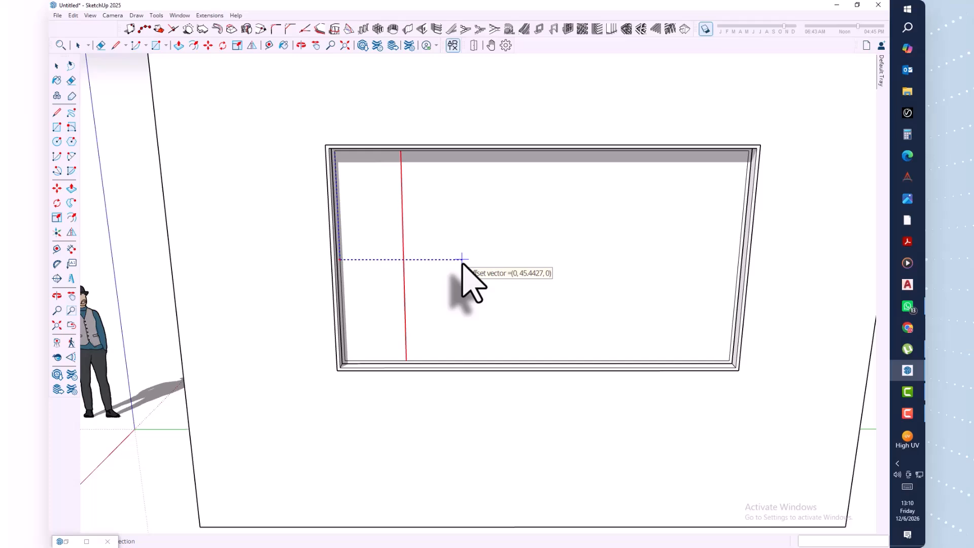
key("space")
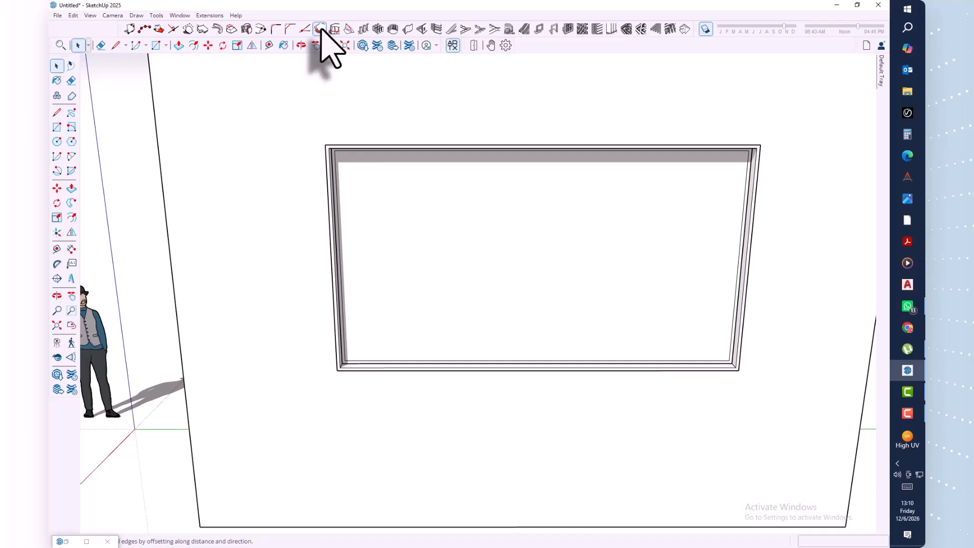
Step: Offset both vertical edges of the inner outline 1000 mm inward with the 1001bit Offset edge tool, dividing the face into three panels
left_click(320, 29)
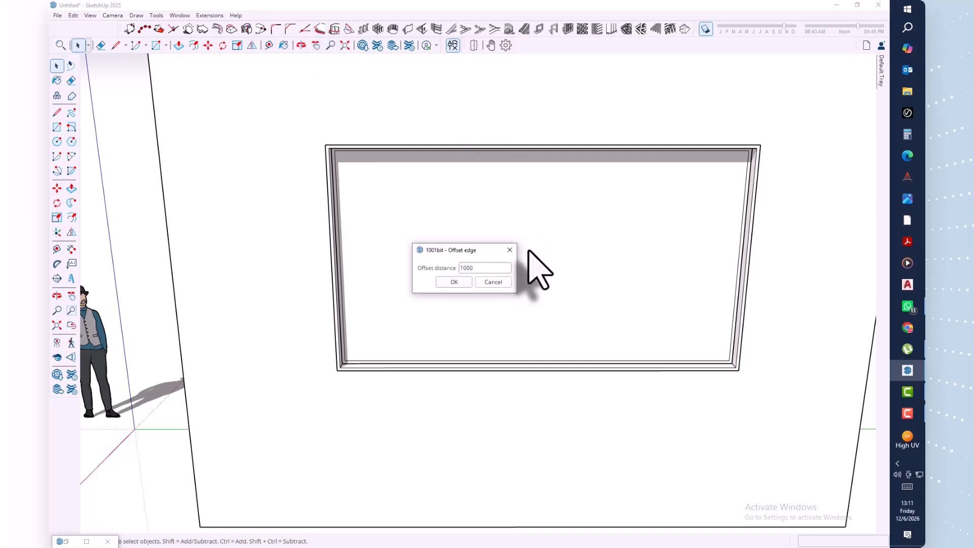
left_click(455, 282)
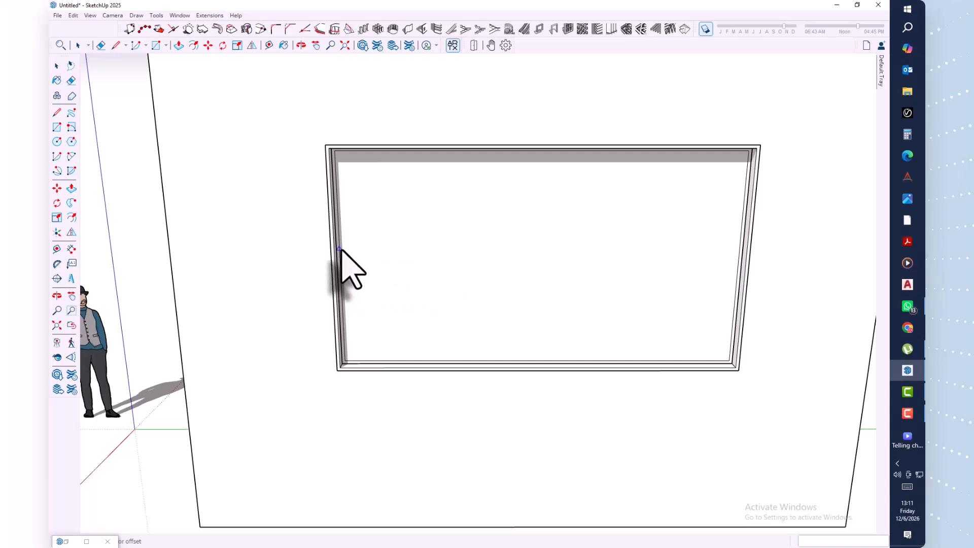
scroll(339, 246, "up", 5)
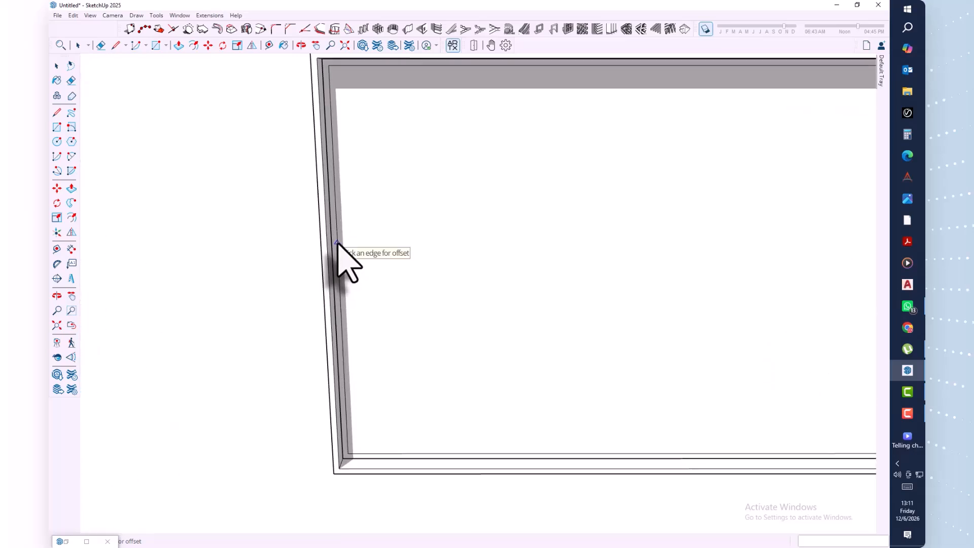
left_click(338, 243)
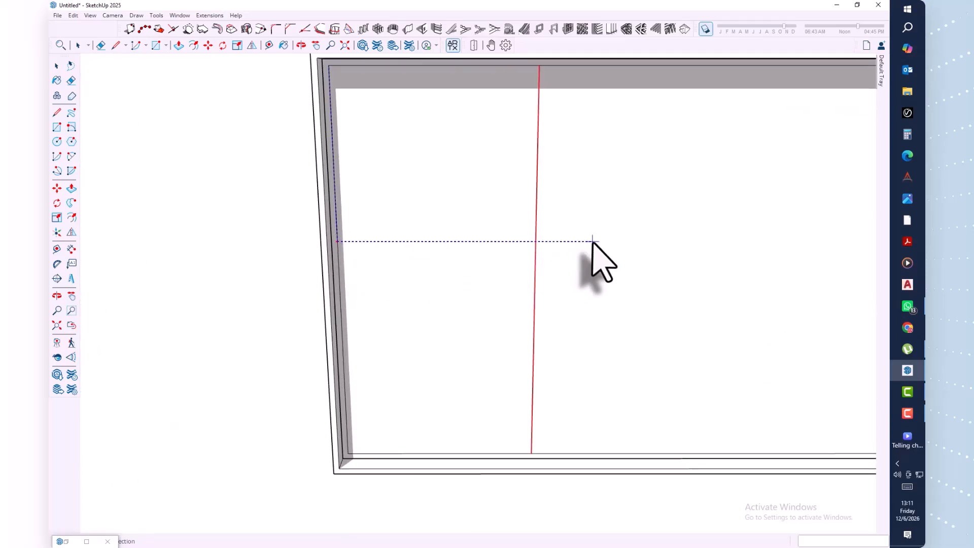
scroll(593, 243, "down", 10)
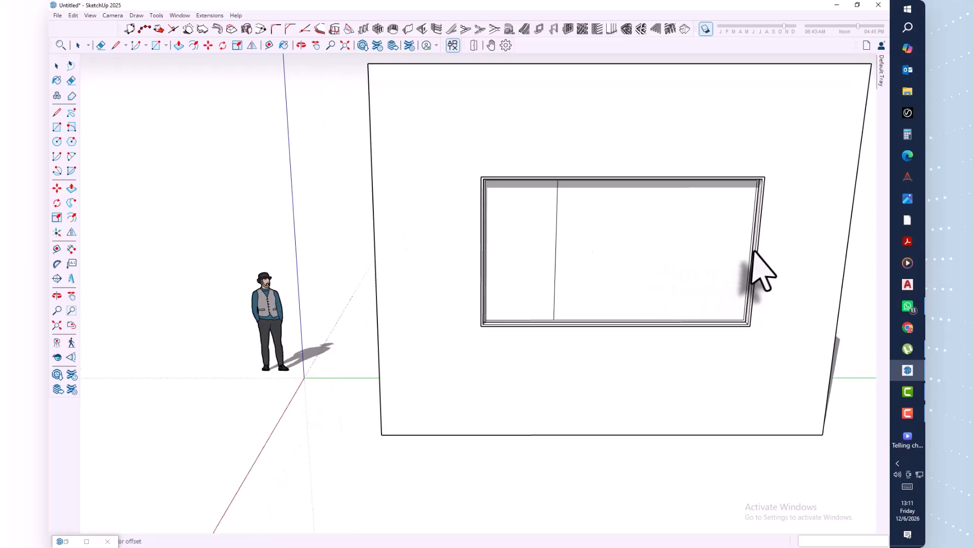
scroll(761, 271, "up", 4)
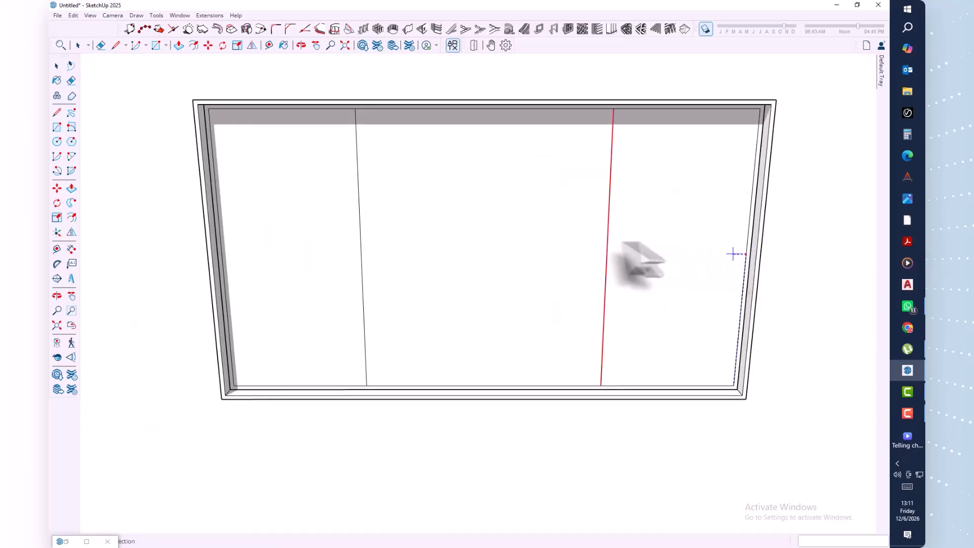
left_click(558, 252)
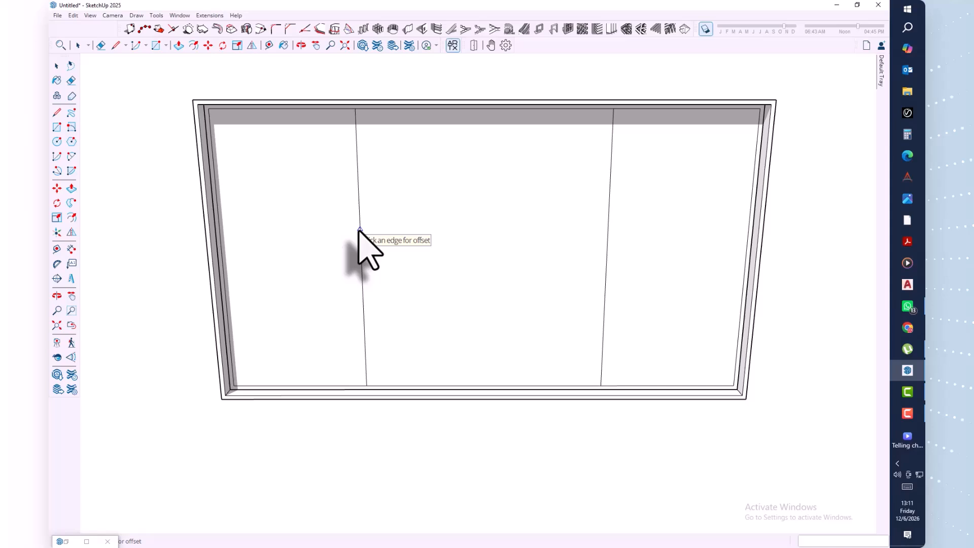
Step: Offset both vertical dividing lines 30 mm toward the middle panel with the 1001bit Offset edge tool to outline the mullions
left_click(316, 31)
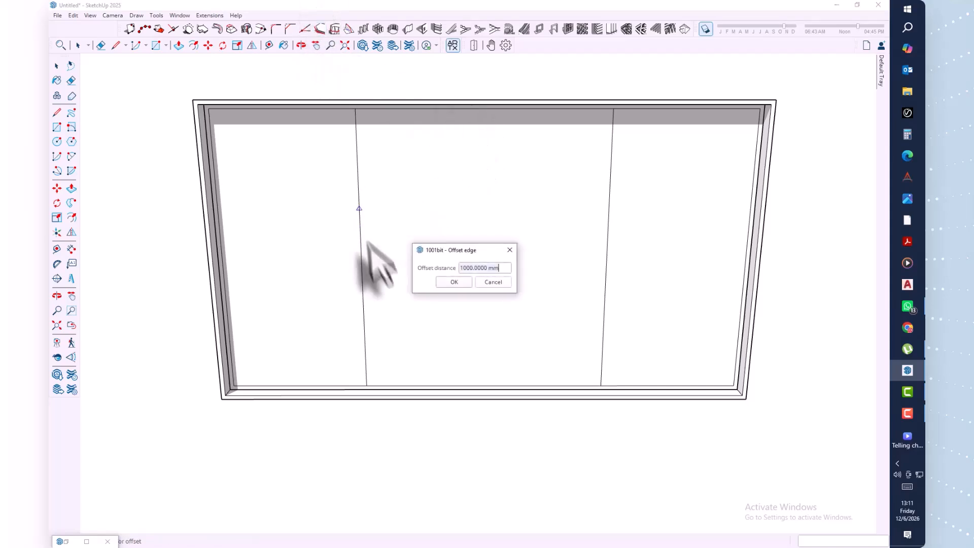
left_click(451, 282)
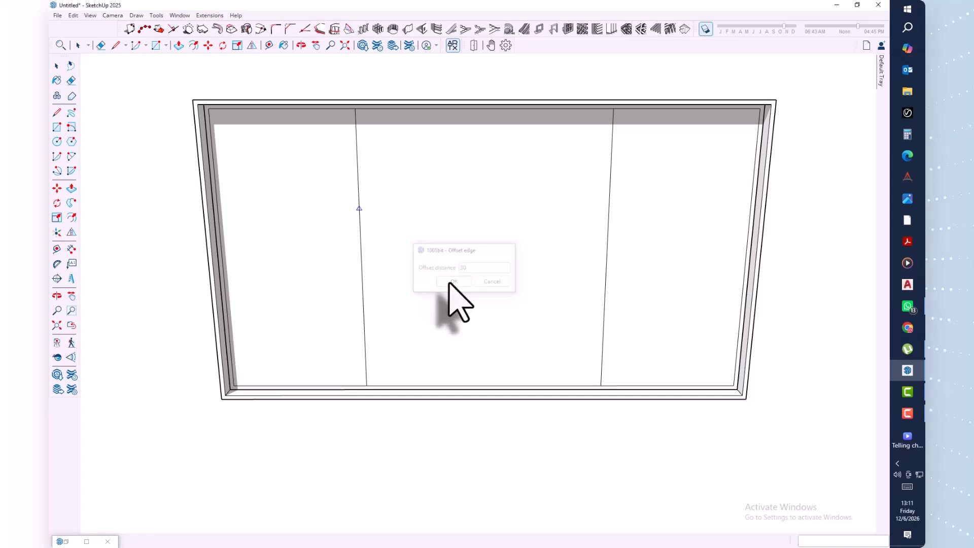
left_click(360, 229)
left_click(404, 233)
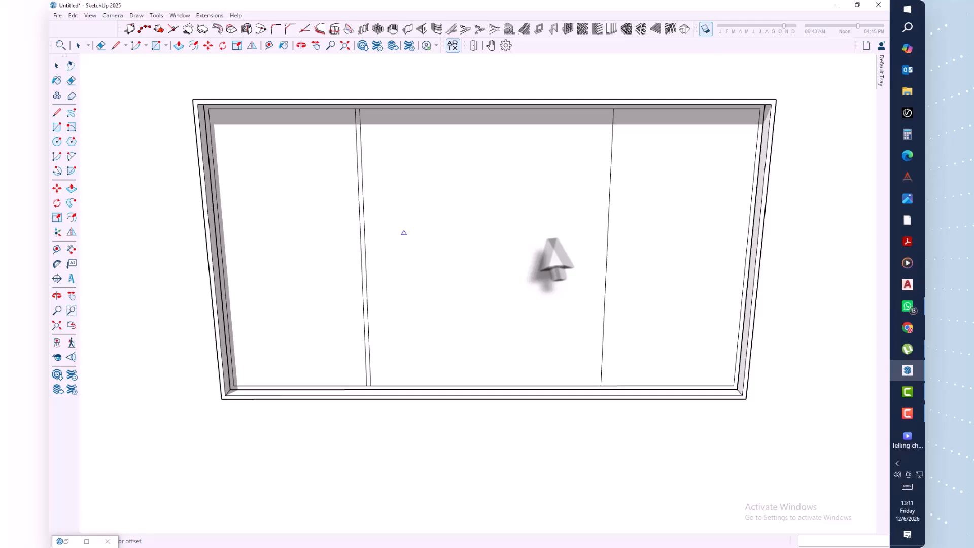
left_click(607, 224)
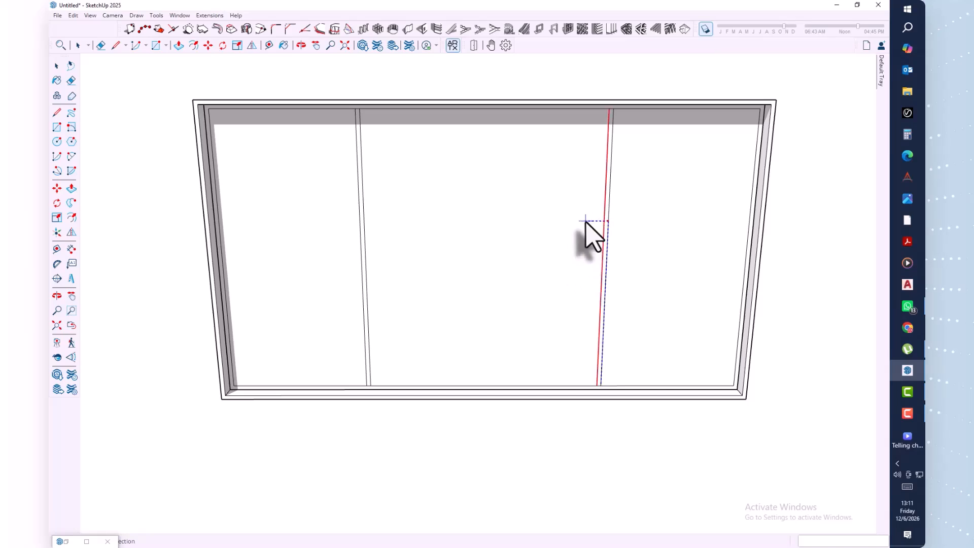
left_click(556, 253)
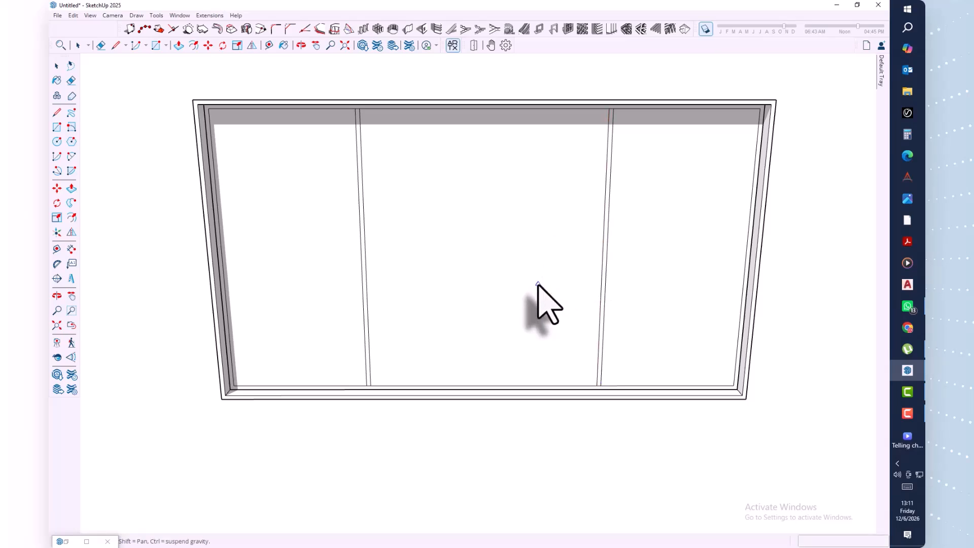
Step: Draw a horizontal line across each outer panel at mid-height, from the frame's inner edge to the mullion
middle_click_drag(538, 284, 515, 229)
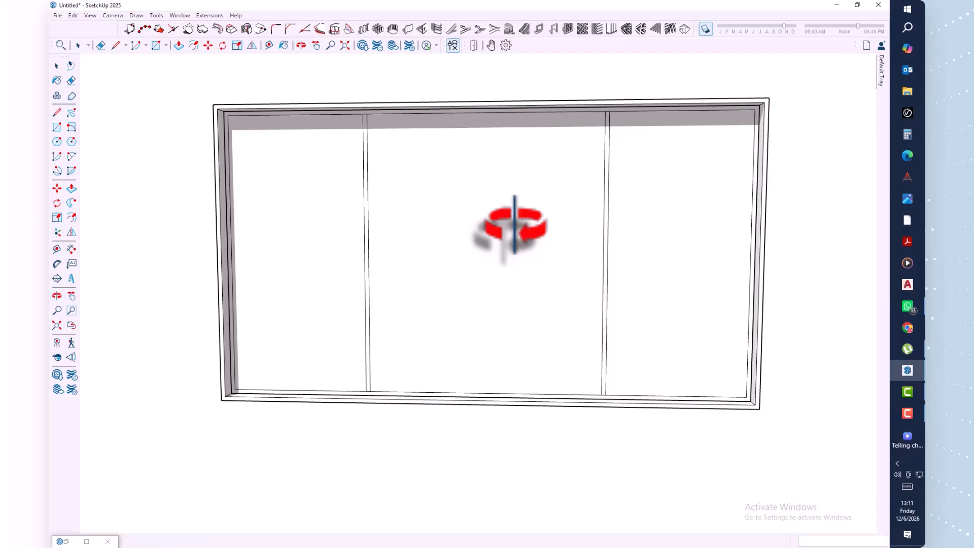
key("f")
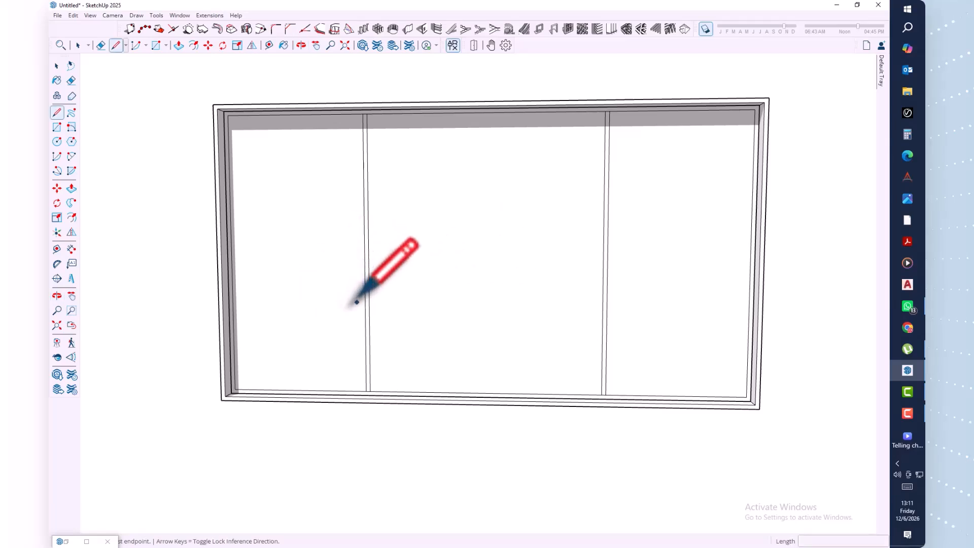
left_click(231, 254)
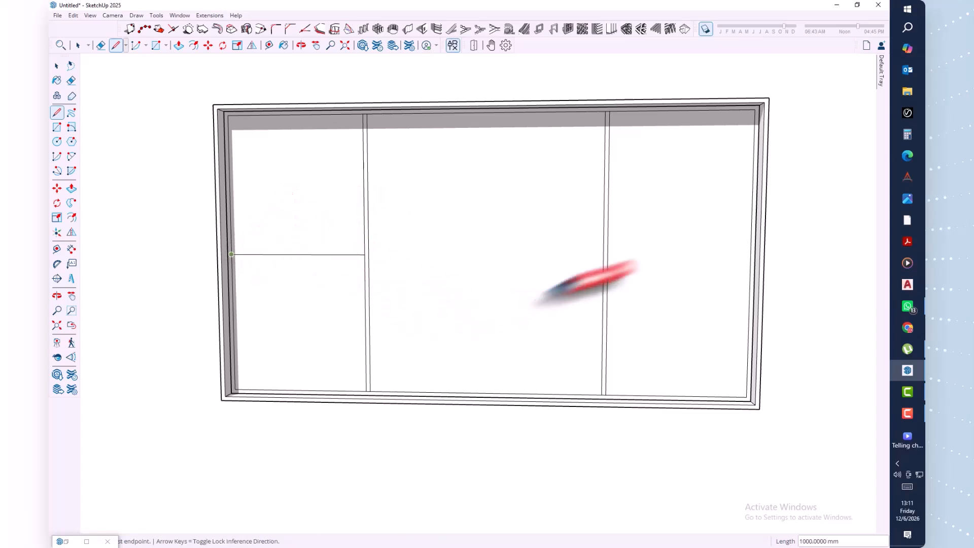
left_click(607, 255)
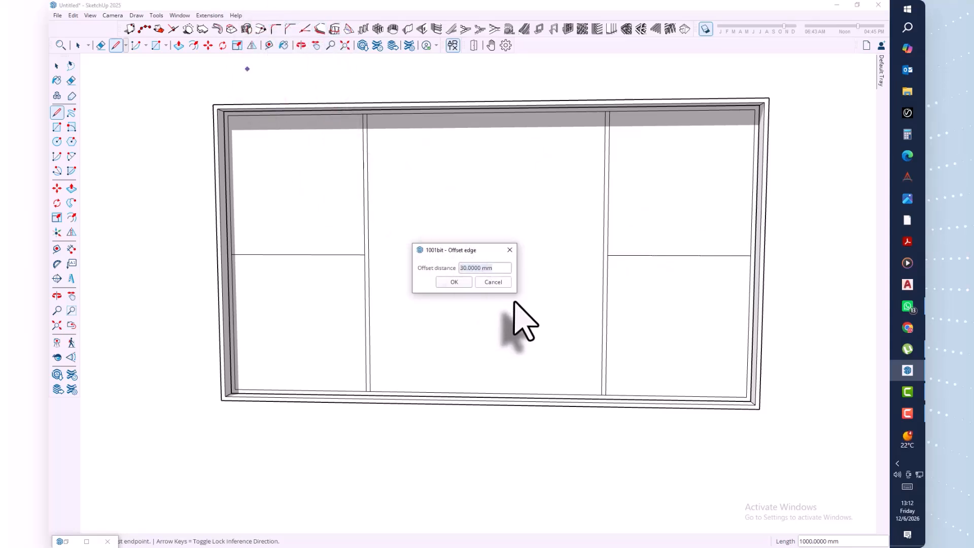
Step: Offset the horizontal line in each outer panel both upward and downward with the 1001bit Offset edge tool
key("Return")
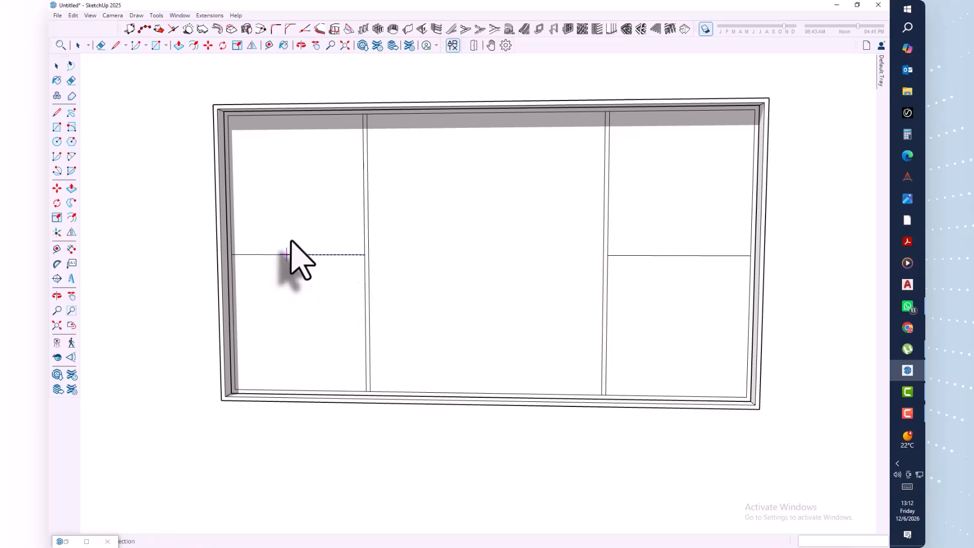
scroll(286, 260, "up", 4)
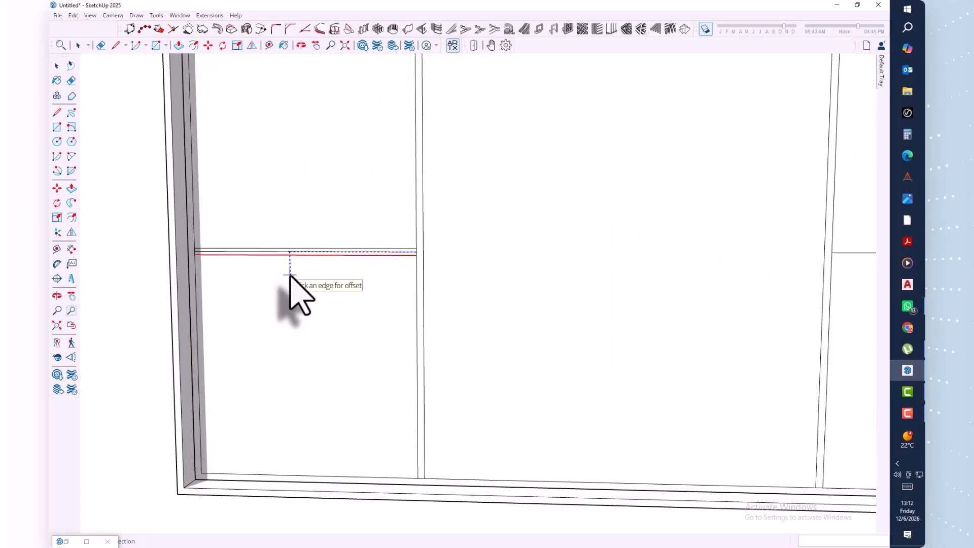
scroll(359, 273, "down", 6)
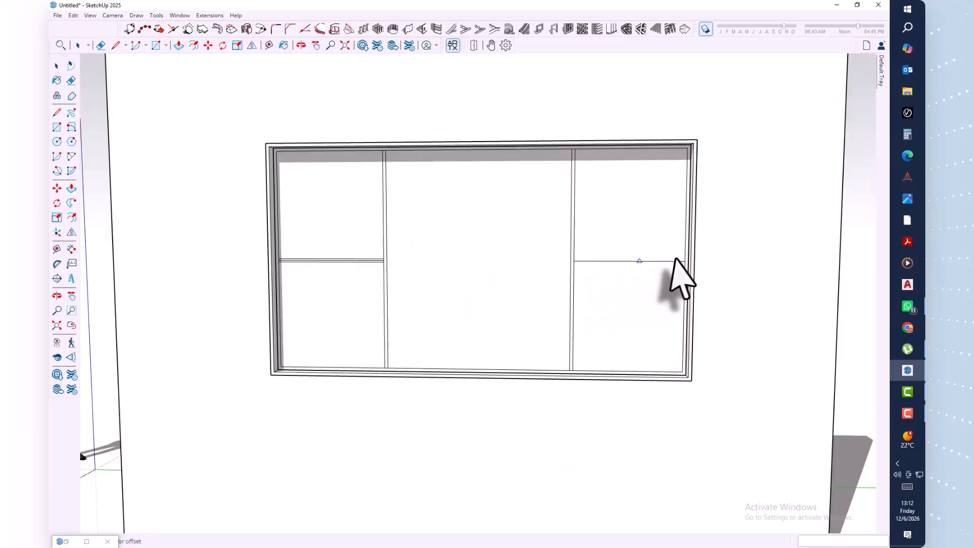
scroll(632, 264, "up", 2)
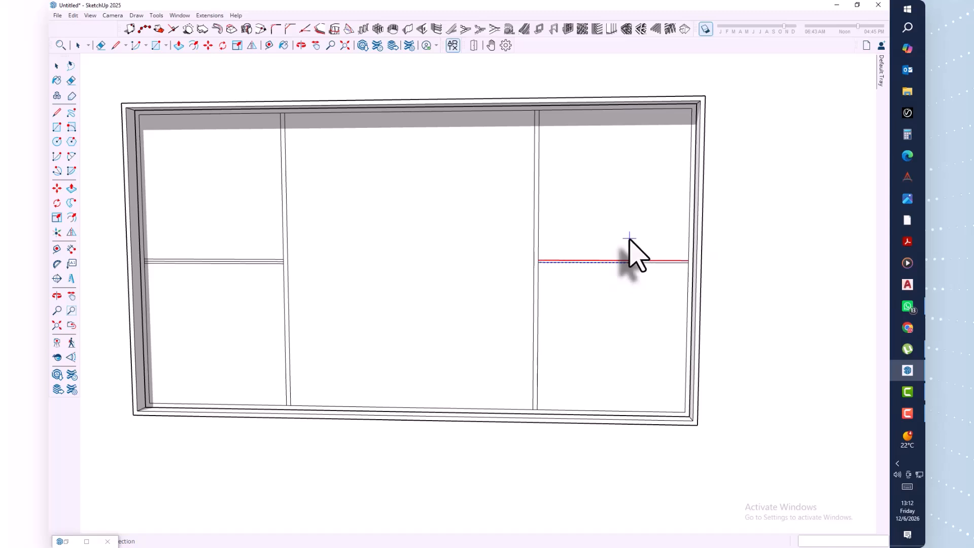
scroll(626, 260, "up", 5)
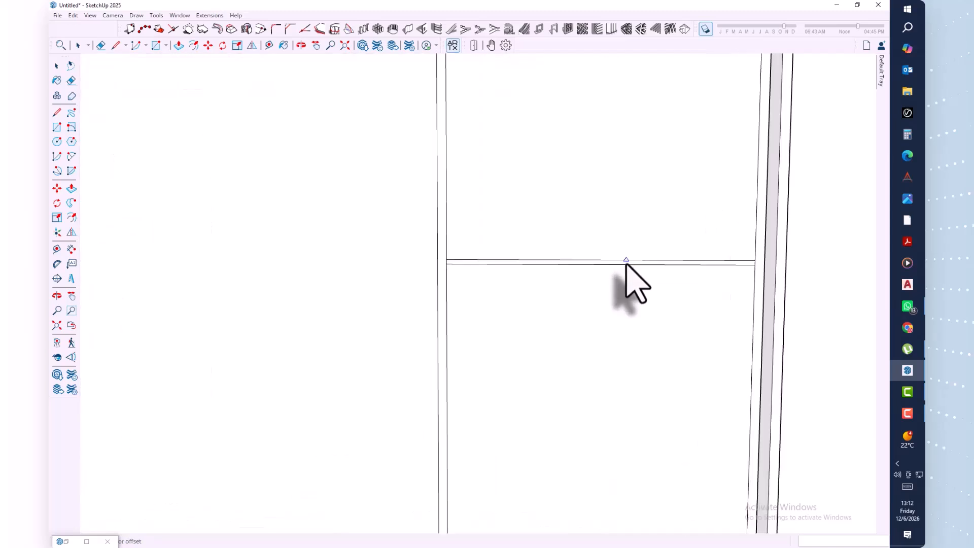
scroll(619, 299, "down", 6)
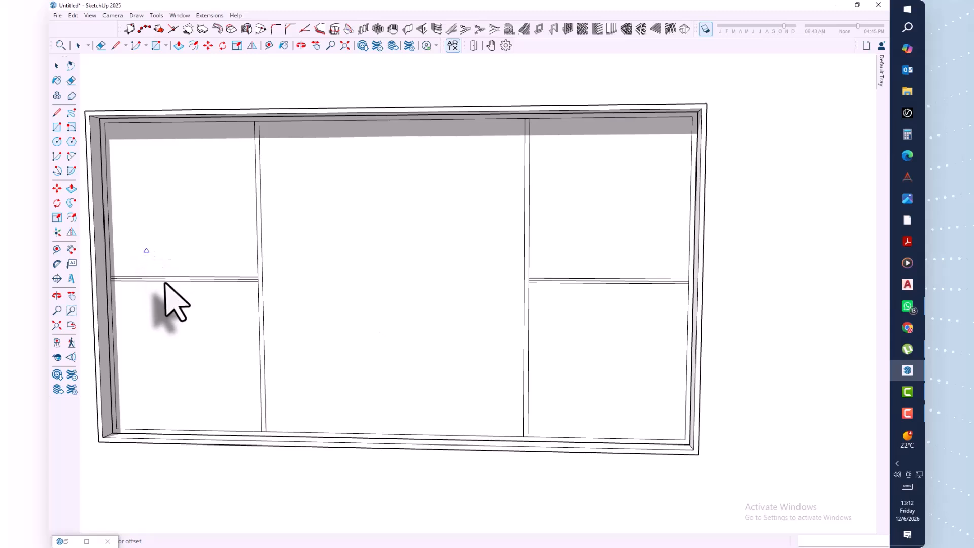
Step: Erase the original centre line between the two offset lines in each outer panel, leaving the outline of a crossbar
middle_click_drag(165, 283, 235, 279)
scroll(238, 287, "up", 4)
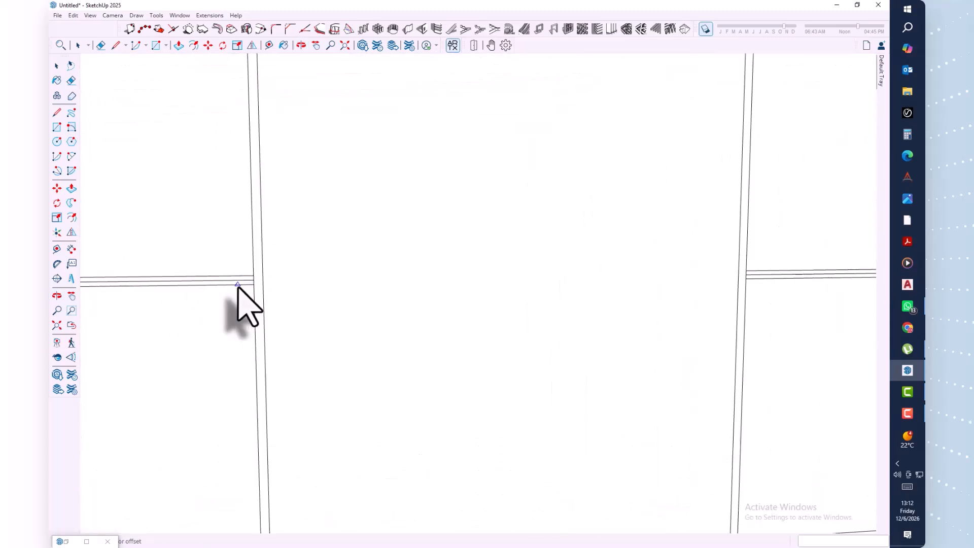
scroll(237, 286, "up", 2)
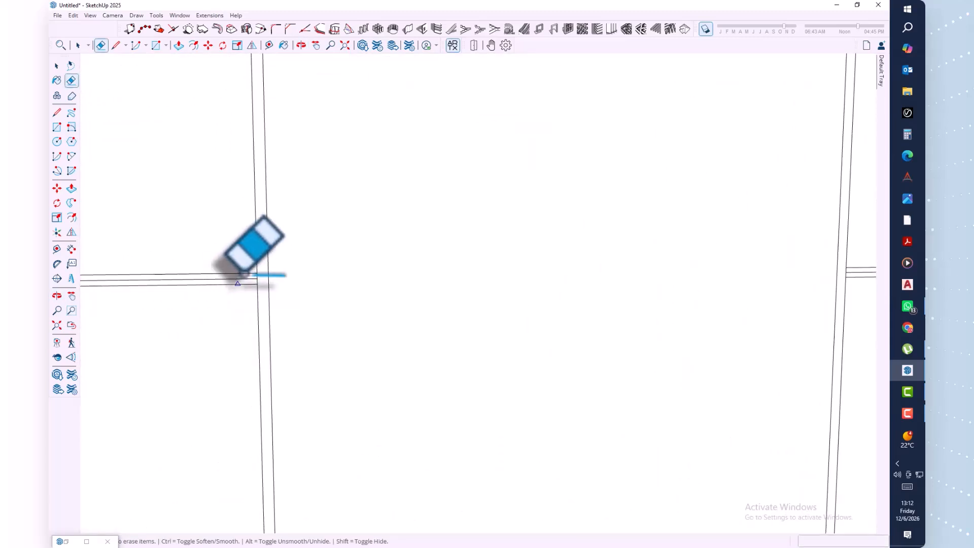
scroll(247, 279, "down", 6)
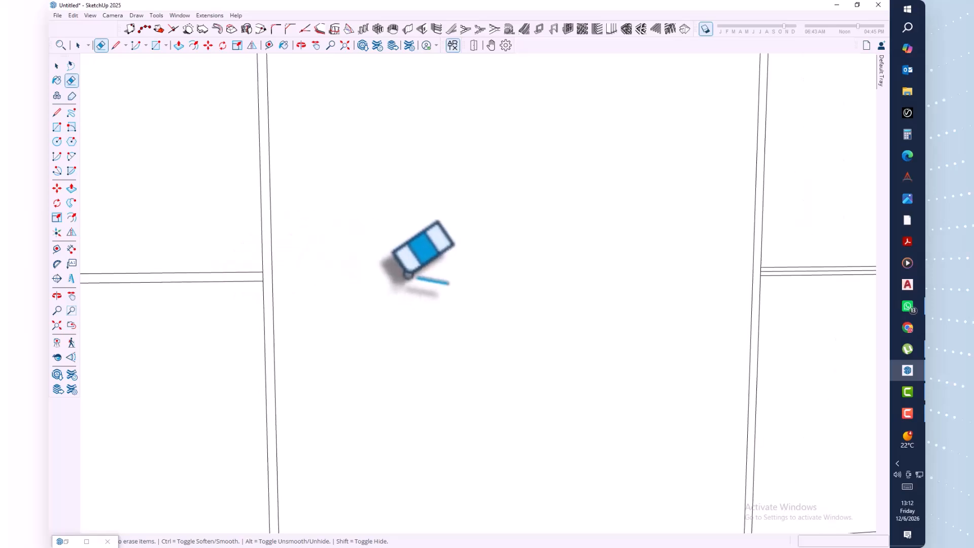
scroll(631, 261, "up", 2)
scroll(605, 272, "up", 4)
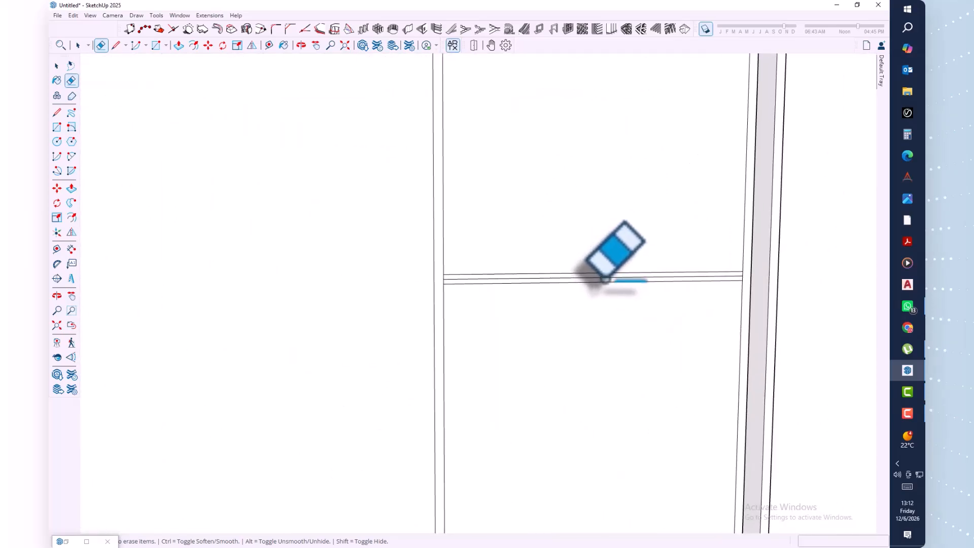
scroll(605, 276, "down", 5)
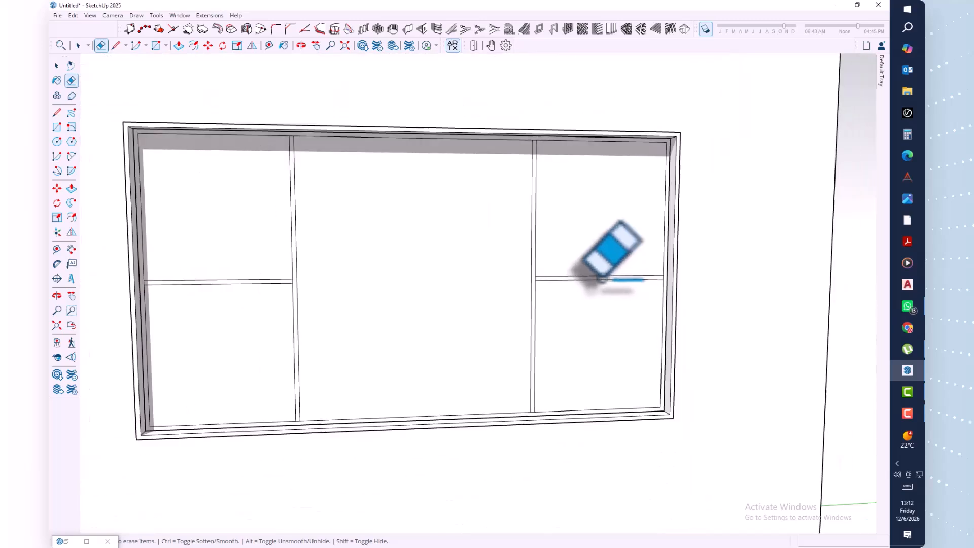
Step: Delete the middle panel's face and the upper and lower faces of both outer panels, leaving only the frame and bars
mouse_move(604, 275)
middle_mouse_down()
mouse_move(577, 277)
mouse_move(501, 335)
middle_mouse_up()
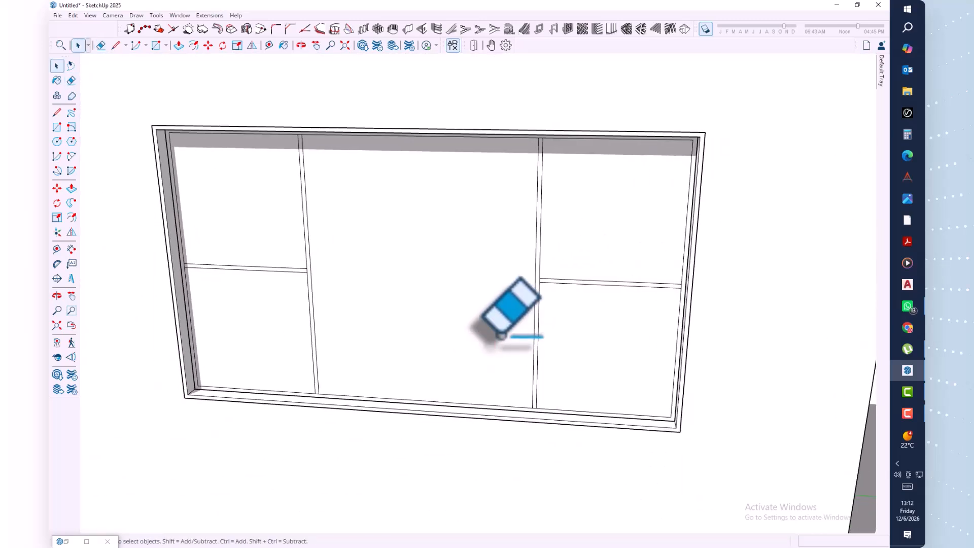
key("space")
left_click(338, 193)
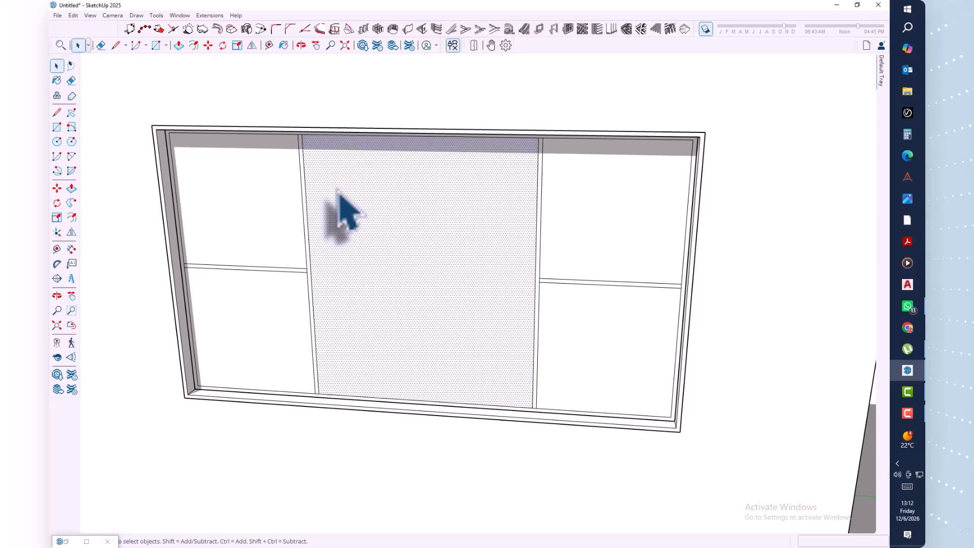
key("Delete")
left_click(279, 209)
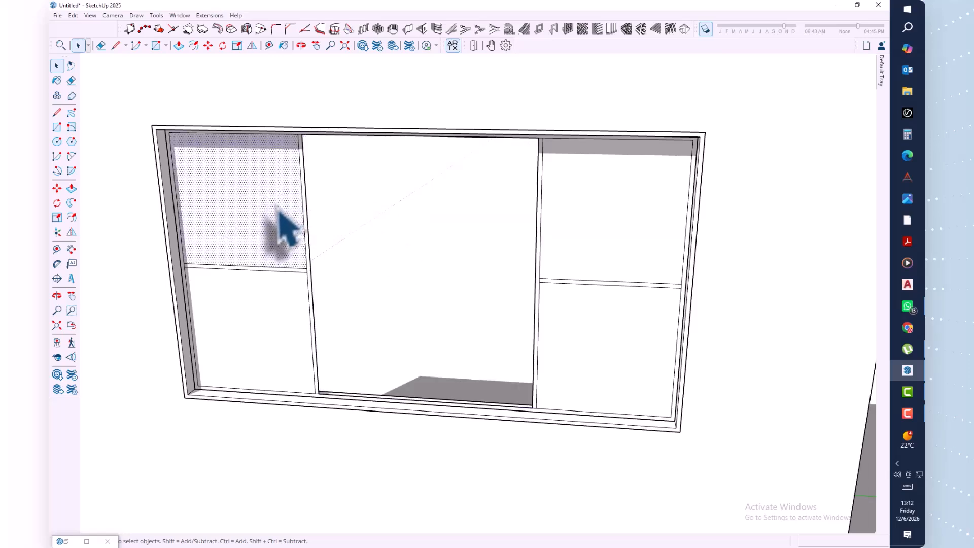
key("Delete")
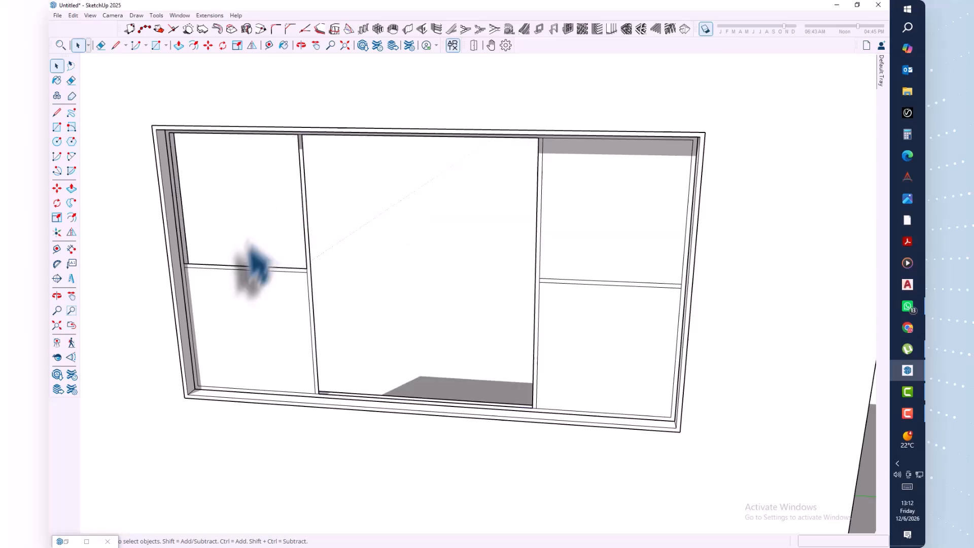
left_click(250, 312)
key("Delete")
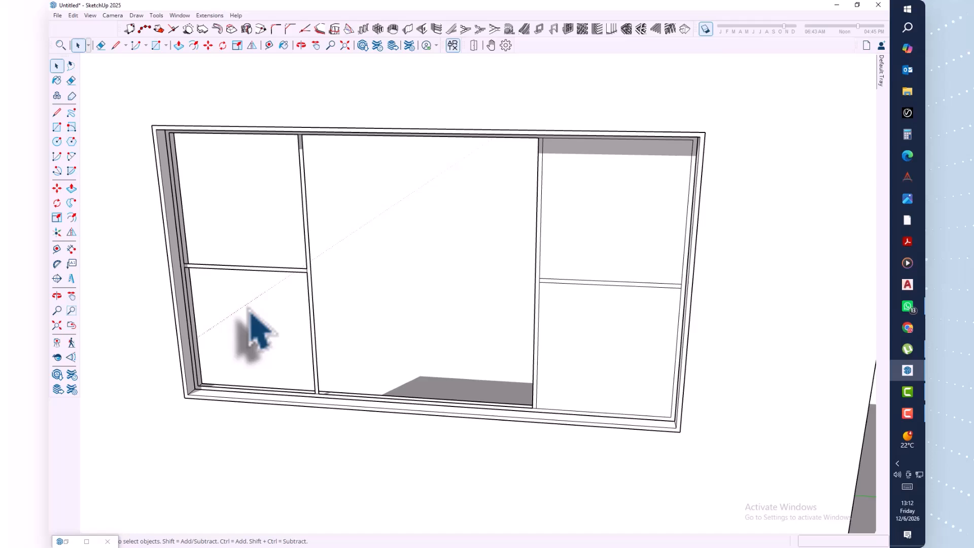
left_click(631, 208)
key("Delete")
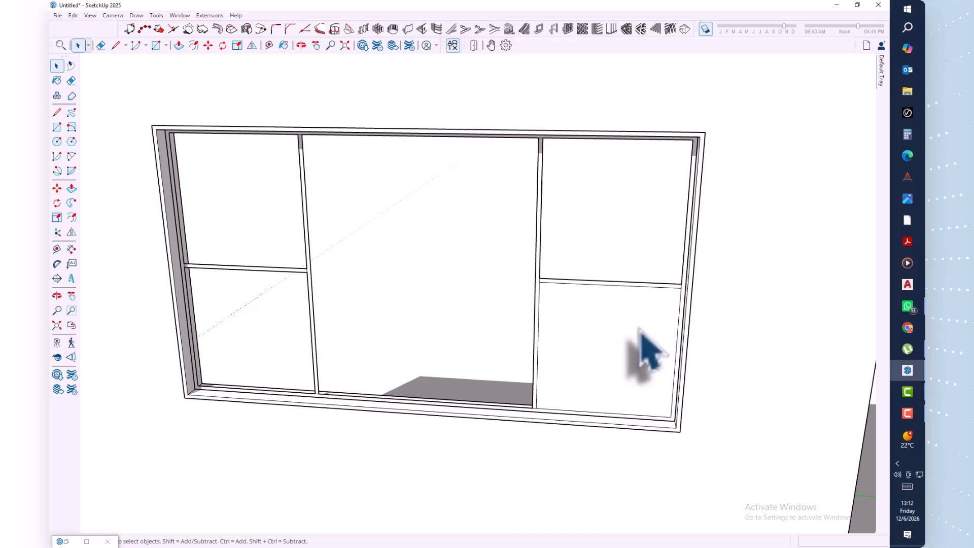
left_click(651, 352)
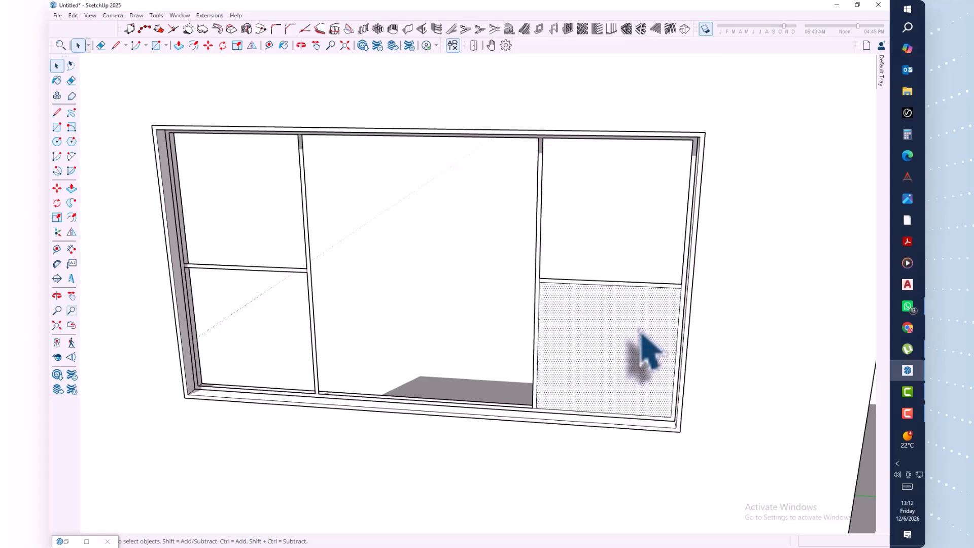
key("Delete")
Step: Erase the short joint lines at both ends of the right crossbar and at the foot of the right mullion
scroll(551, 309, "up", 3)
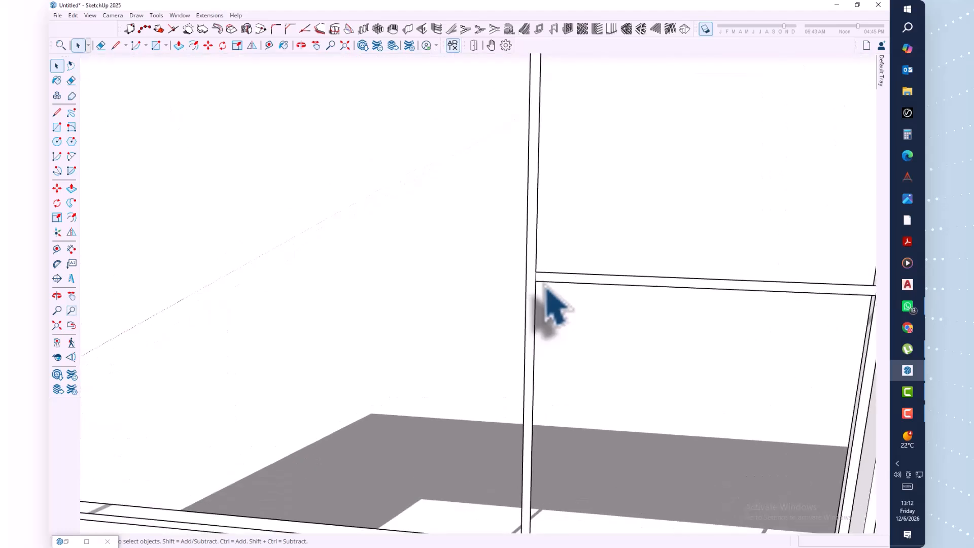
scroll(545, 287, "up", 2)
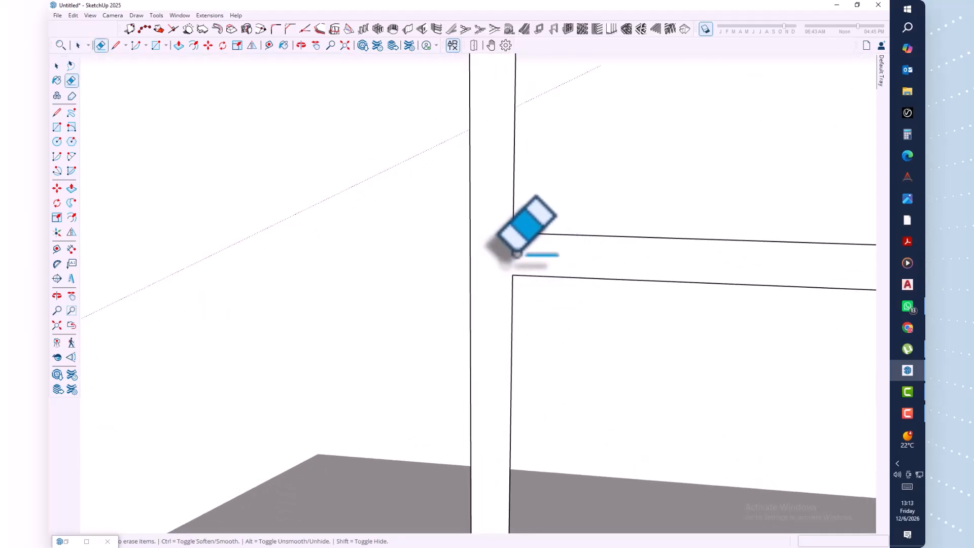
scroll(517, 254, "down", 5)
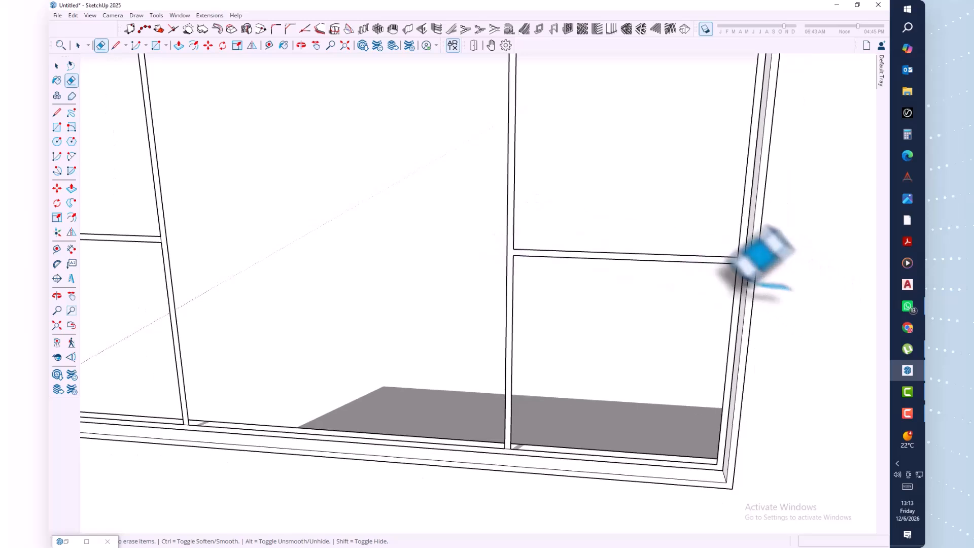
scroll(736, 261, "up", 5)
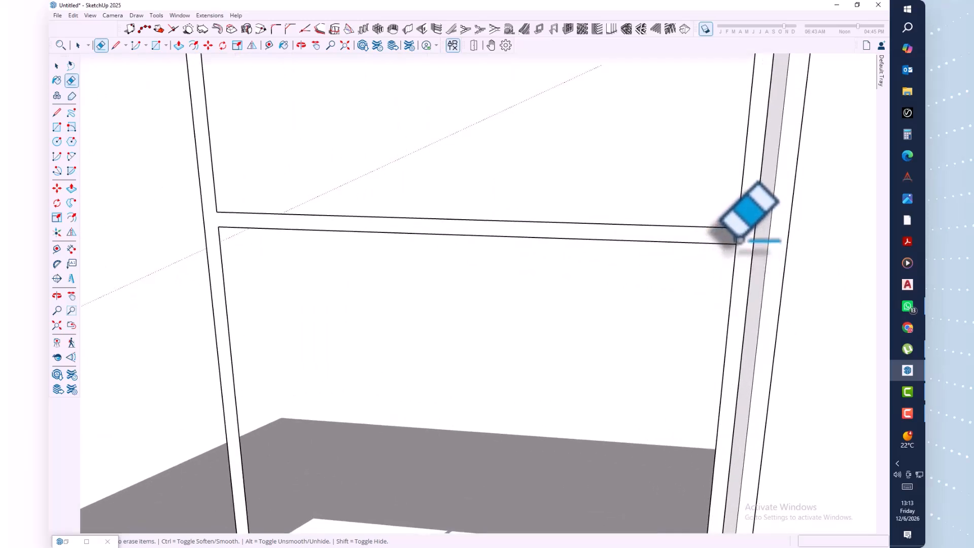
scroll(736, 241, "down", 4)
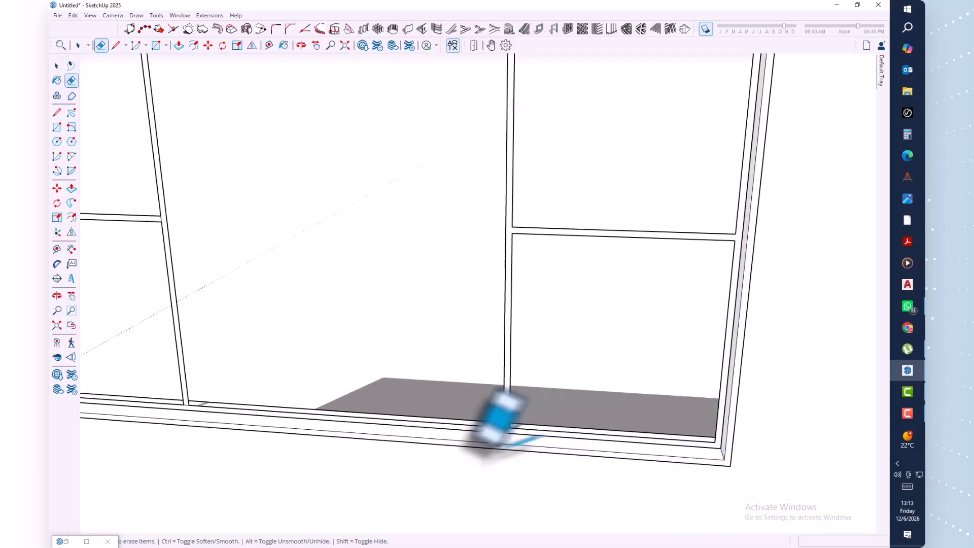
scroll(498, 429, "up", 4)
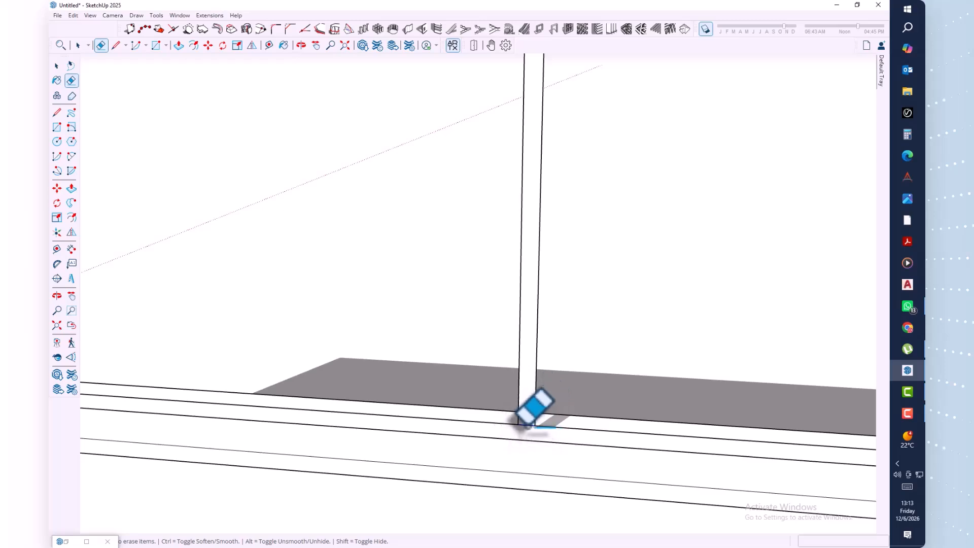
scroll(525, 424, "down", 6)
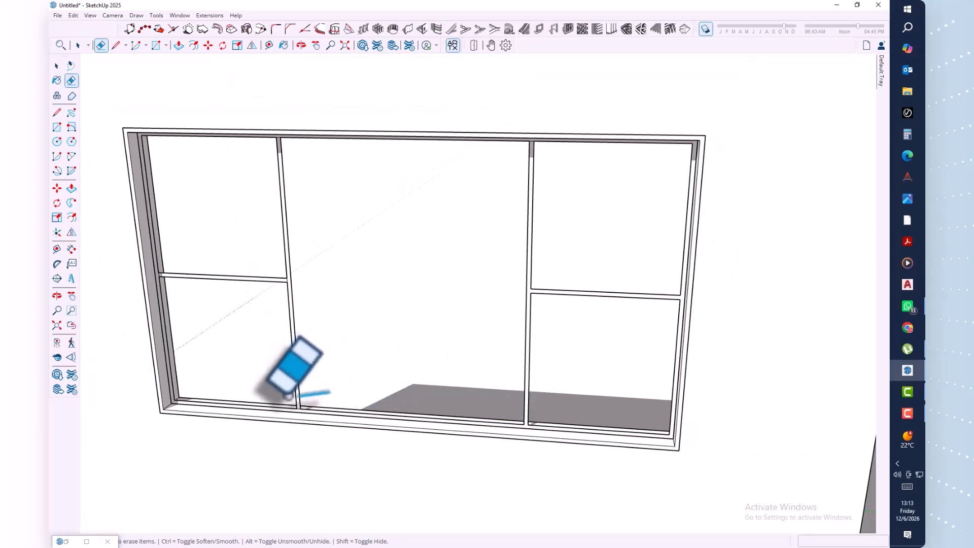
Step: Erase the short joint lines at the foot of the left mullion and at both ends of the left crossbar
scroll(287, 395, "up", 6)
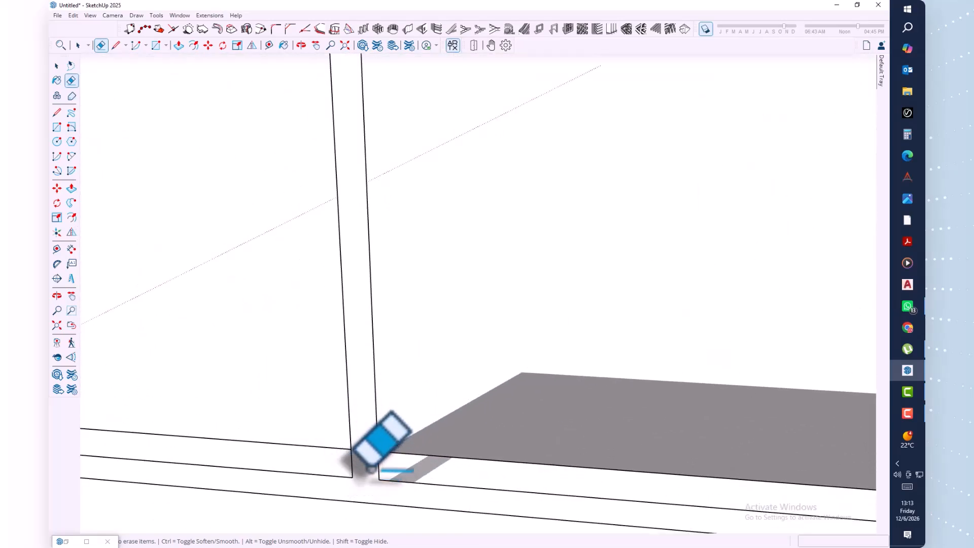
scroll(370, 467, "down", 5)
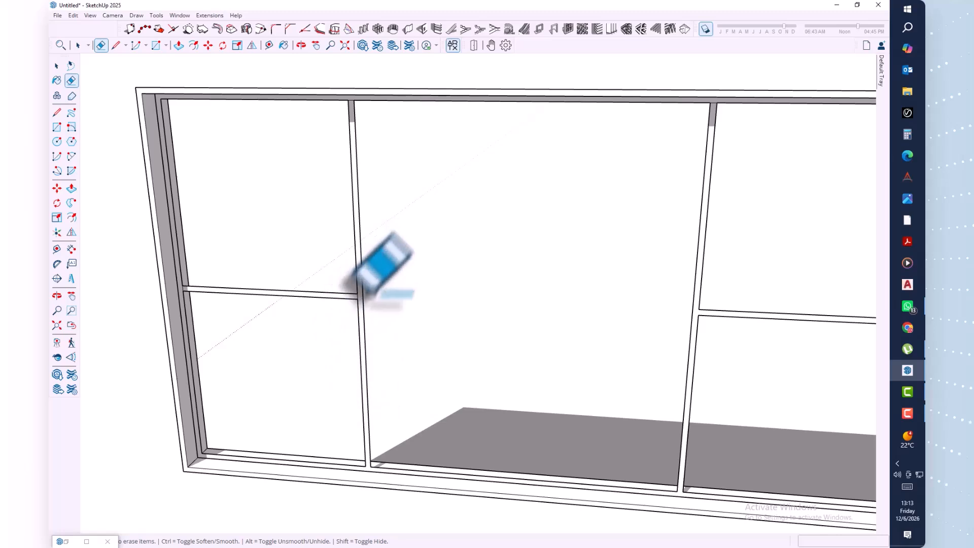
scroll(359, 294, "up", 5)
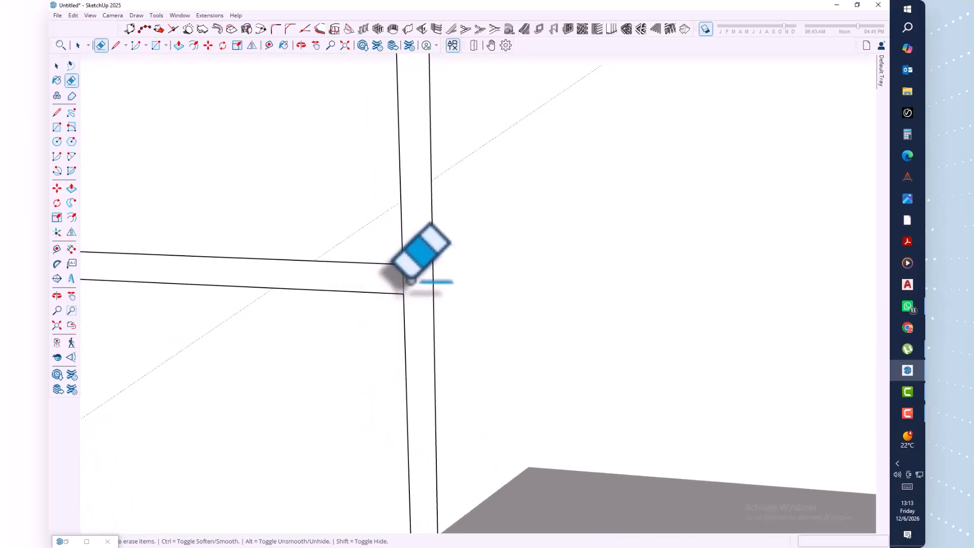
scroll(405, 278, "down", 3)
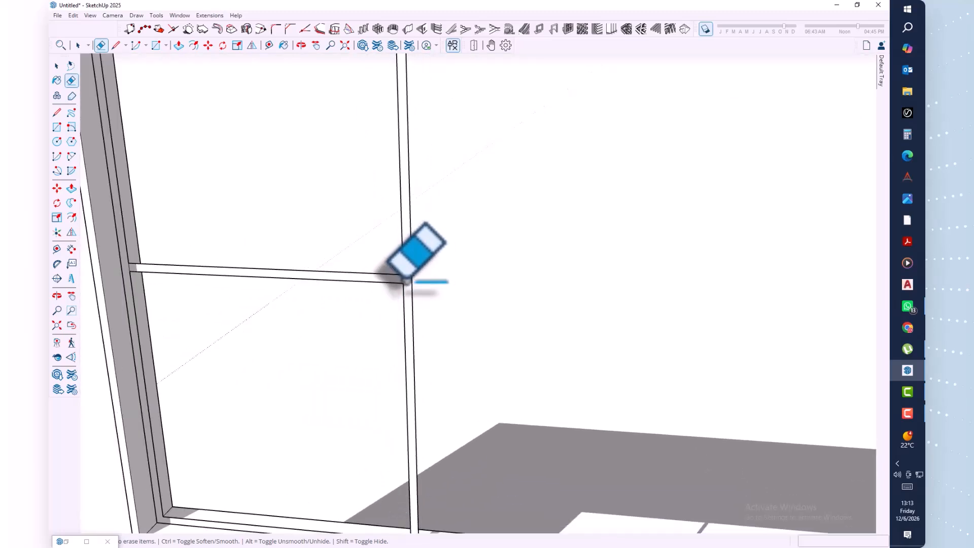
scroll(187, 264, "up", 3)
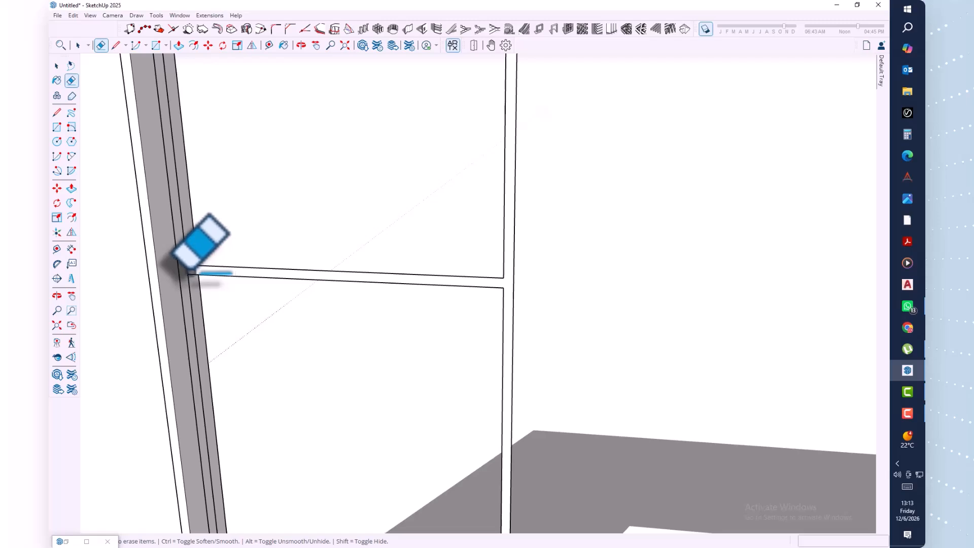
scroll(431, 239, "down", 4)
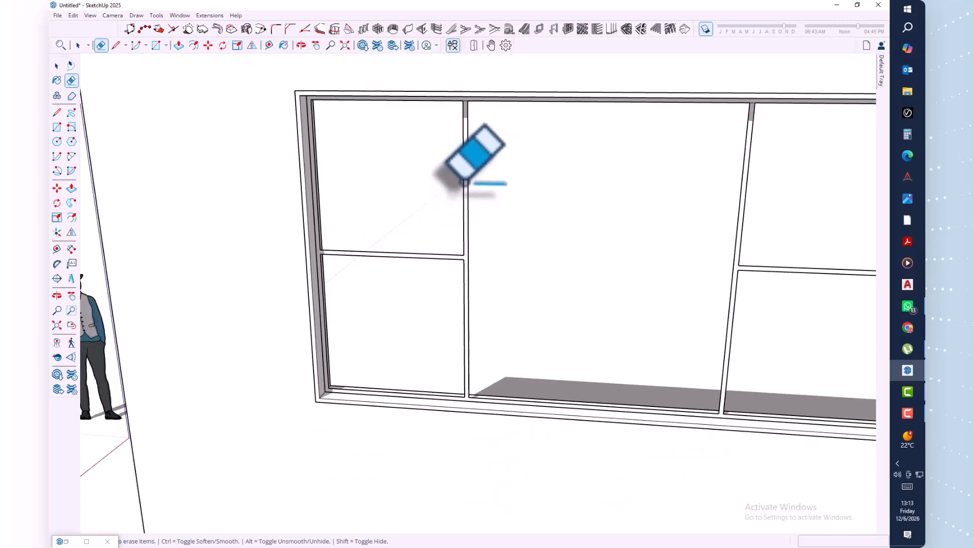
Step: Erase the short joint lines where the tops of both mullions meet the frame's head
middle_click_drag(459, 183, 487, 223, "shift")
scroll(483, 200, "up", 5)
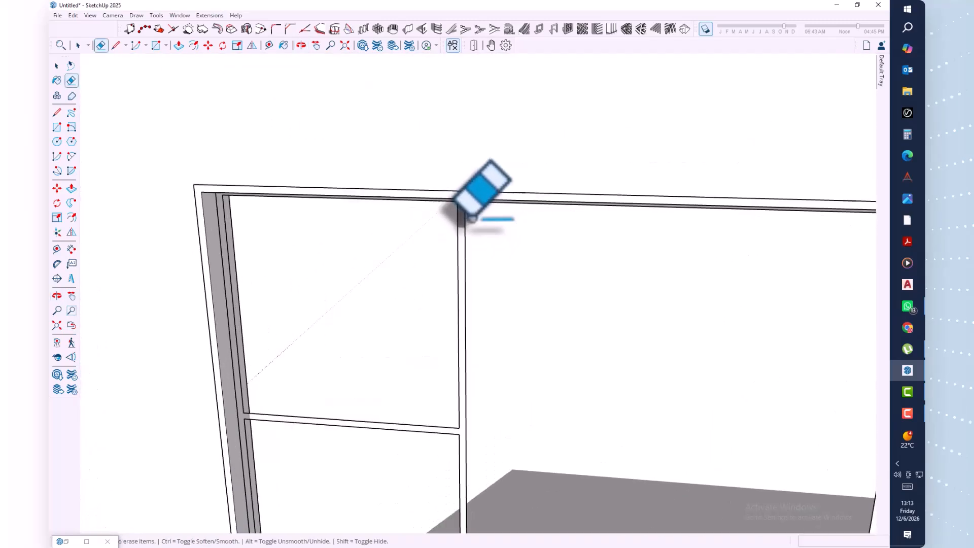
mouse_move(446, 189)
middle_mouse_down()
mouse_move(437, 155)
mouse_move(447, 130)
mouse_move(298, 206)
mouse_move(217, 211)
mouse_move(232, 192)
middle_mouse_up()
scroll(439, 218, "down", 1)
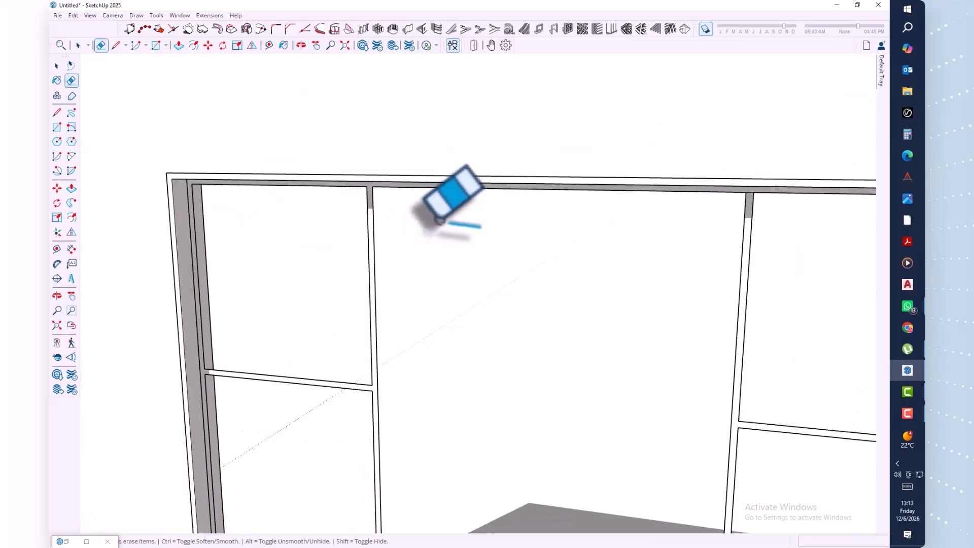
scroll(624, 217, "down", 3)
scroll(624, 200, "up", 5)
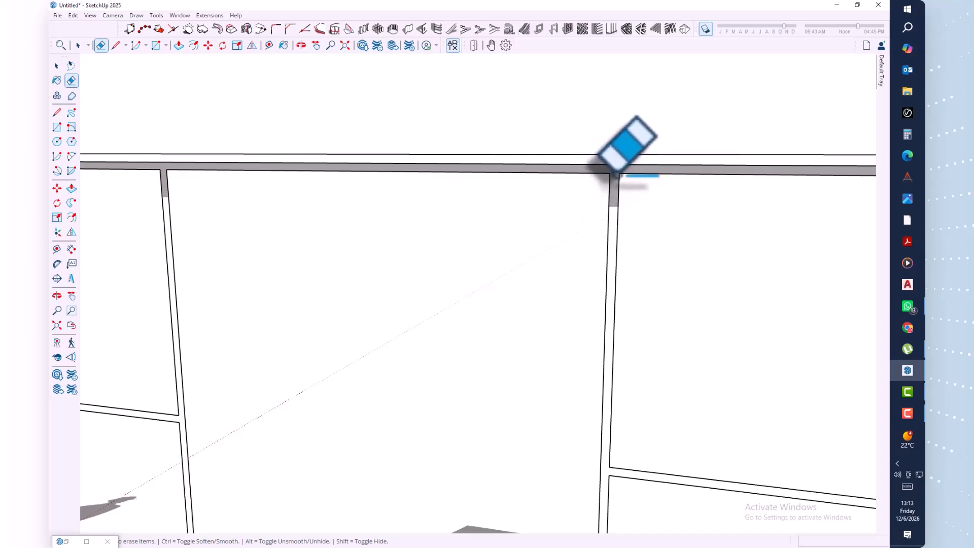
scroll(619, 249, "down", 4)
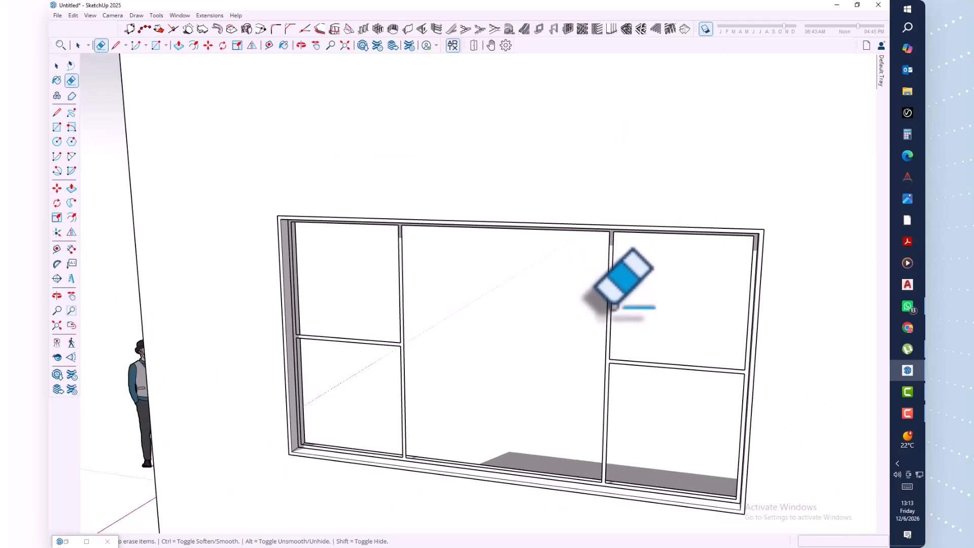
Step: Push/Pull the joined frame-and-bar face outward 15 mm, and repeat the same extrusion on its opposite side of the window
middle_click_drag(487, 381, 506, 378)
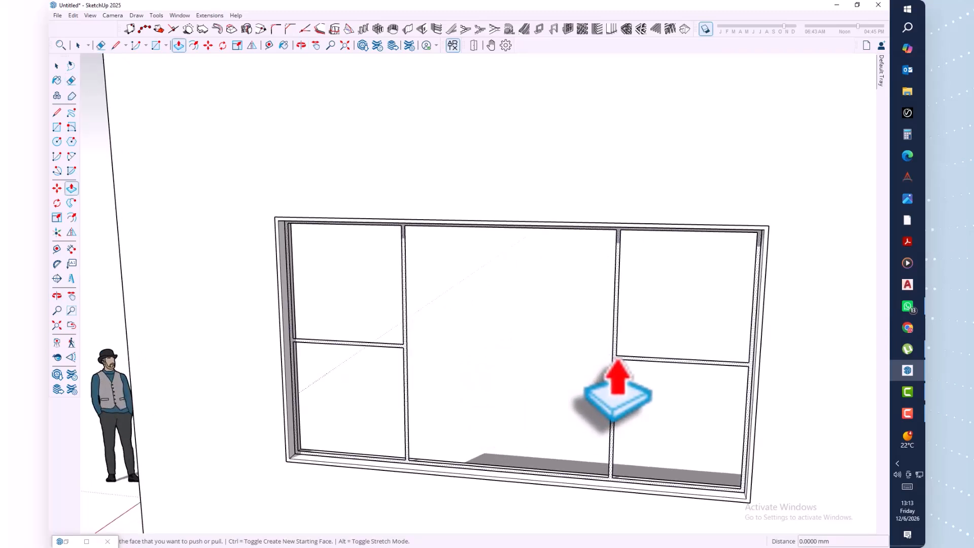
left_click(618, 386)
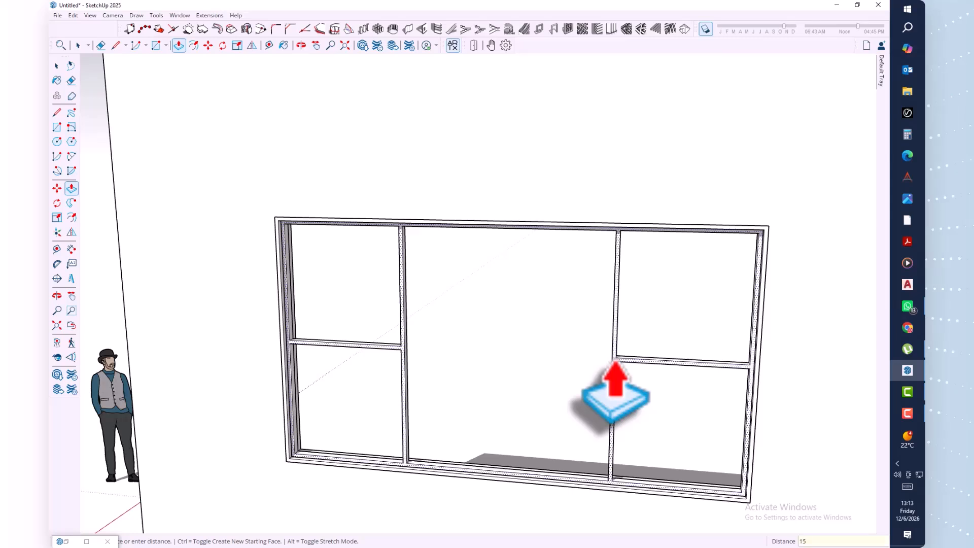
key("Return")
middle_click_drag(669, 221, 287, 388)
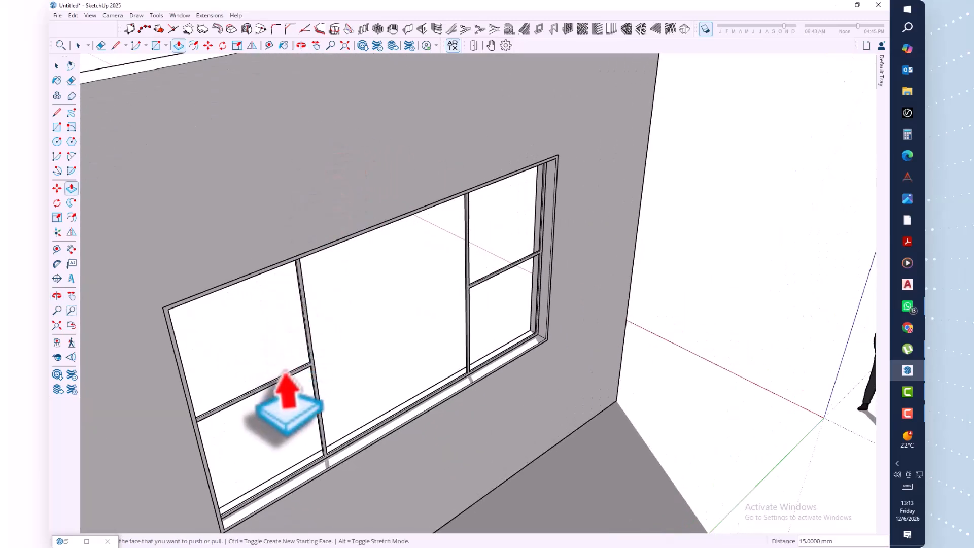
double_click(317, 369)
Step: Draw a rectangle filling the upper-left panel at the bars' mid-depth, from the crossbar's frame end to the mullion's top corner
middle_click_drag(285, 379, 650, 394)
middle_click_drag(536, 366, 583, 416)
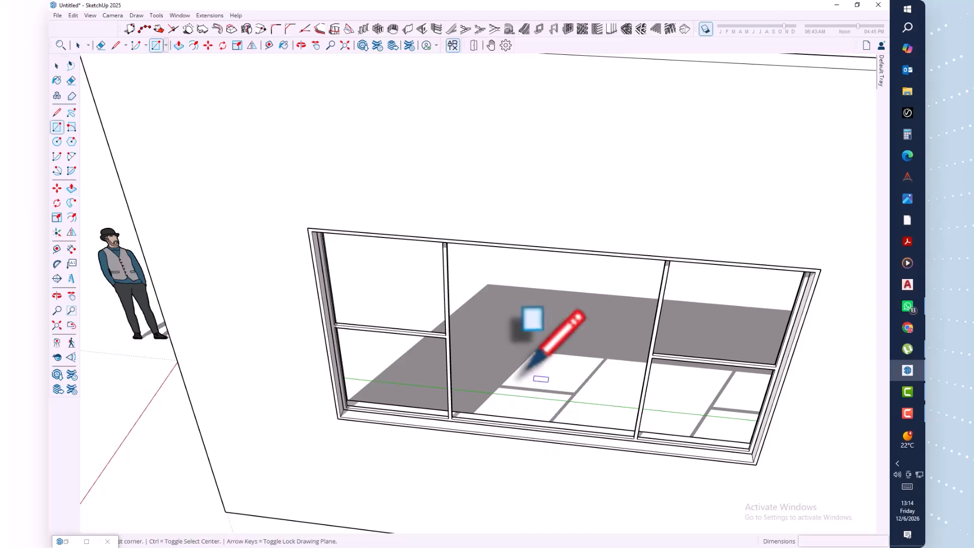
scroll(330, 264, "up", 5)
scroll(329, 349, "up", 4)
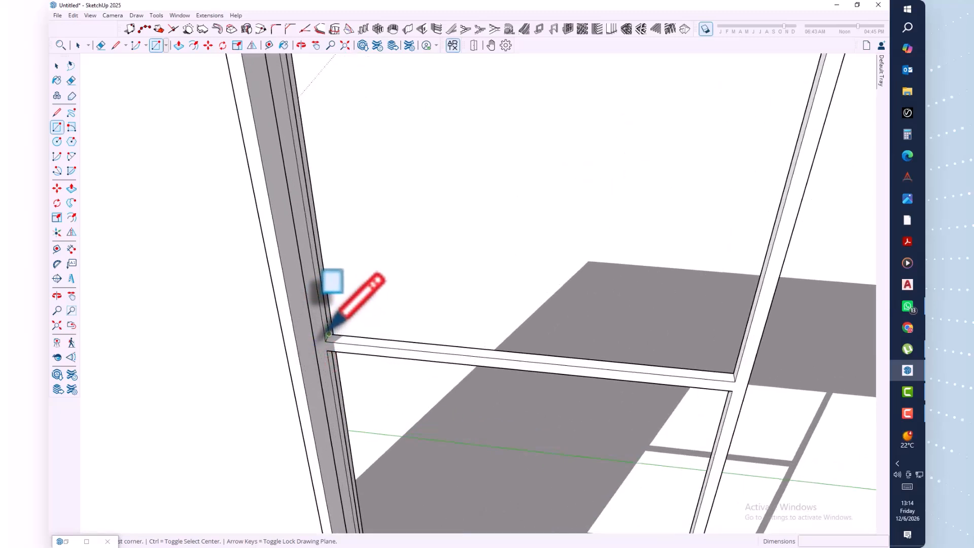
scroll(328, 336, "up", 4)
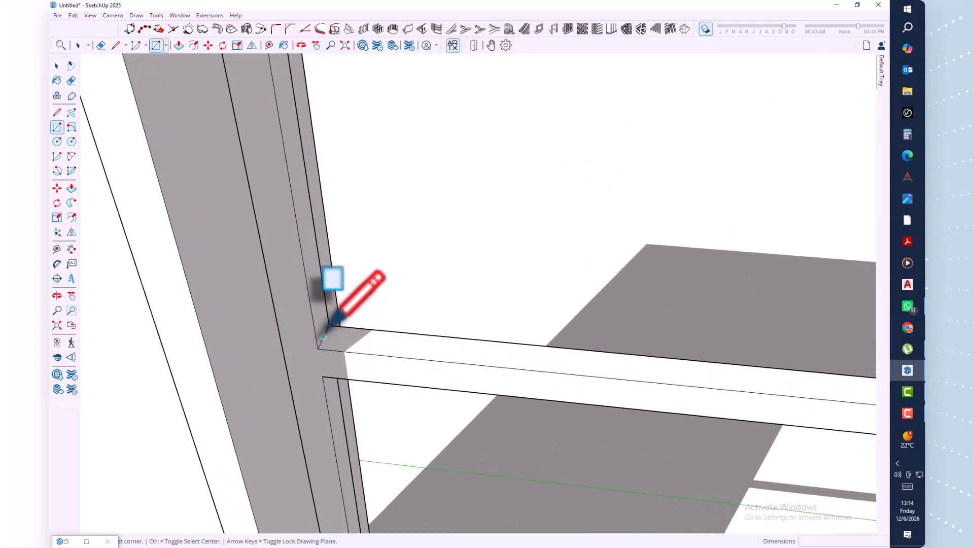
left_click(323, 336)
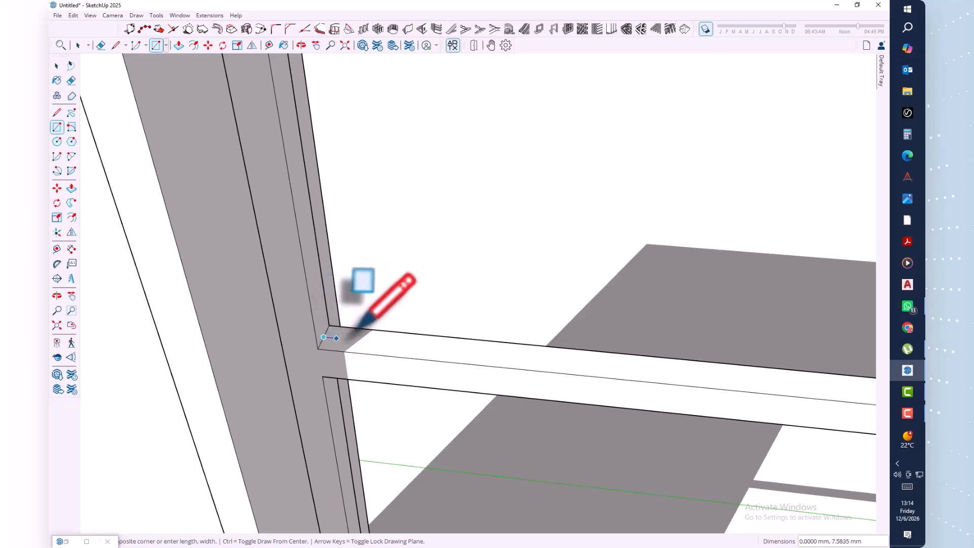
scroll(348, 335, "down", 2)
scroll(355, 334, "down", 3)
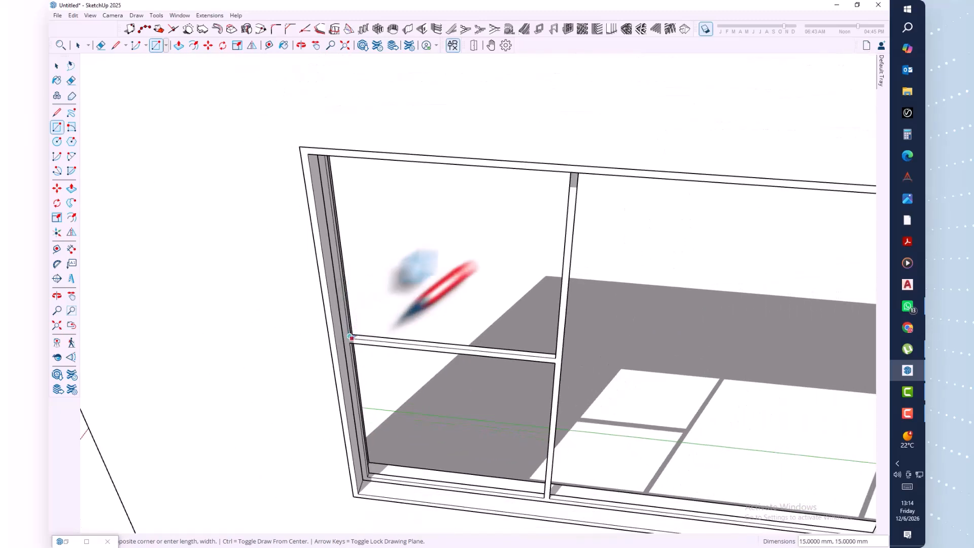
middle_click_drag(568, 180, 629, 127)
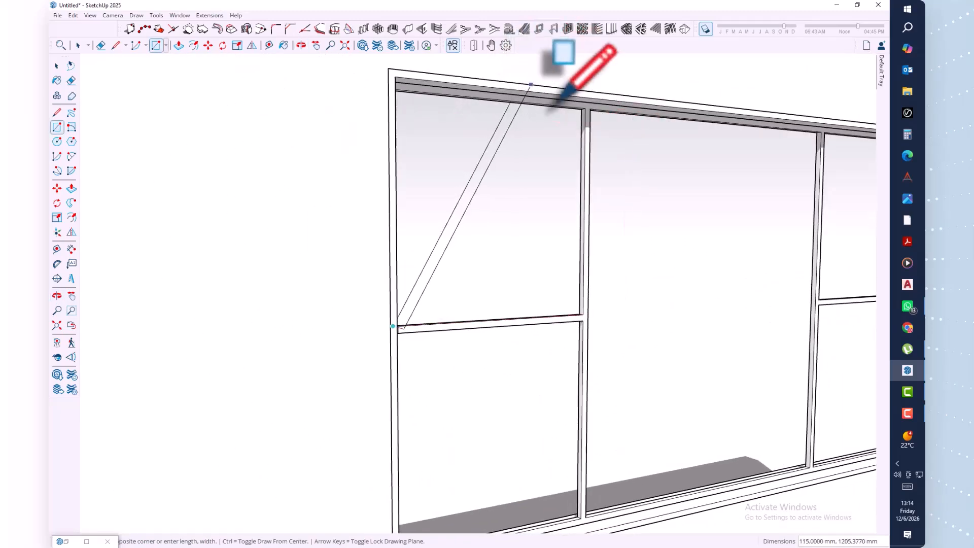
scroll(584, 96, "up", 6)
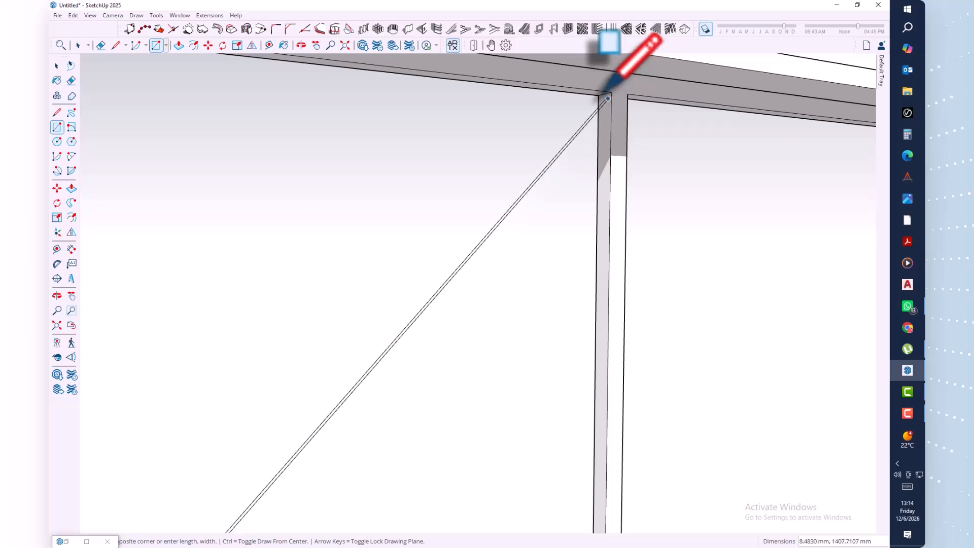
left_click(606, 91)
scroll(606, 91, "down", 8)
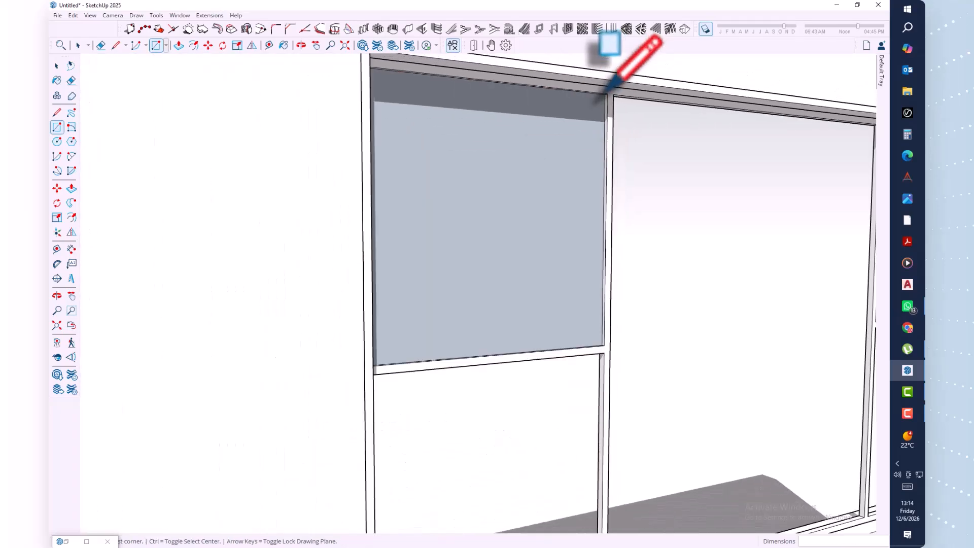
Step: Draw a rectangle filling the lower-left panel at the bars' mid-depth, from the crossbar's mullion end to the frame's bottom corner
mouse_move(569, 293)
middle_mouse_down()
mouse_move(607, 269)
mouse_move(587, 178)
mouse_move(561, 300)
middle_mouse_up()
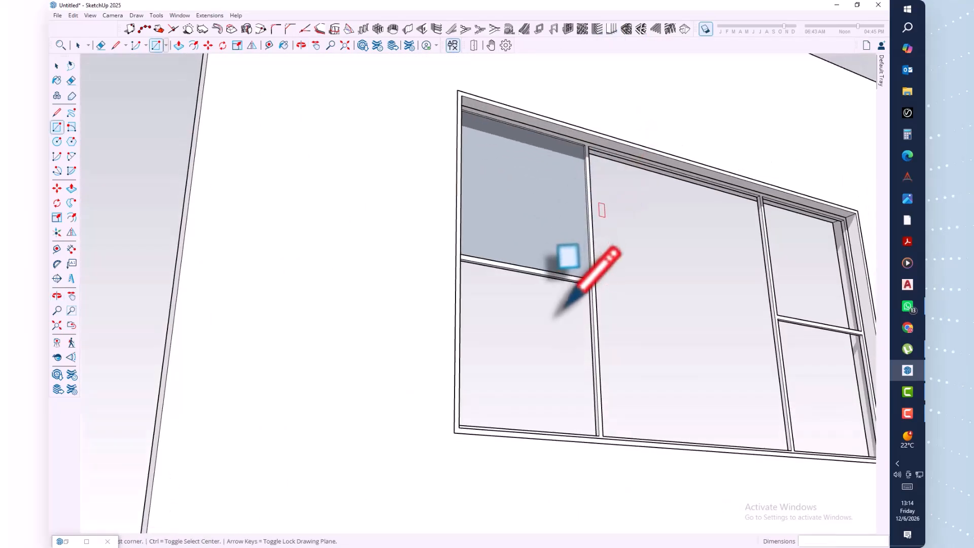
scroll(561, 302, "up", 8)
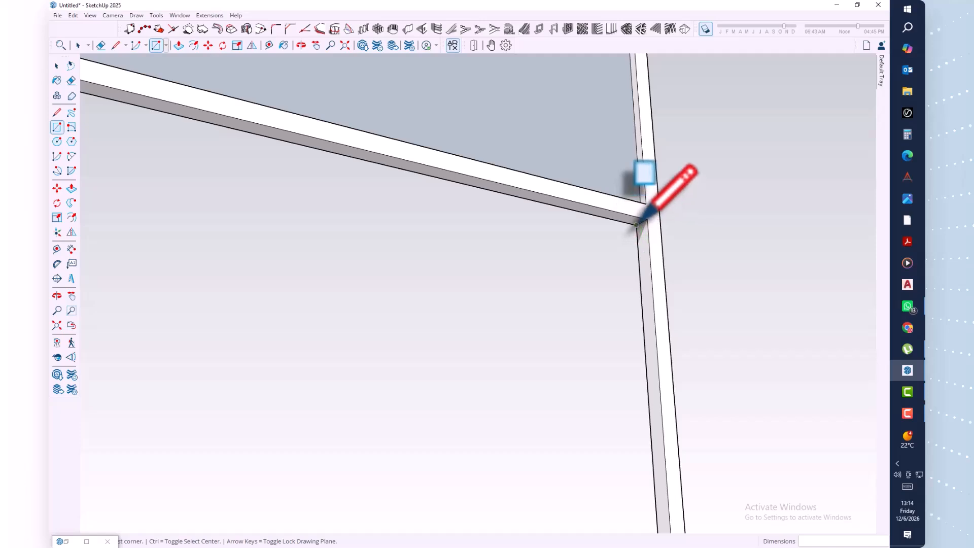
scroll(645, 220, "up", 2)
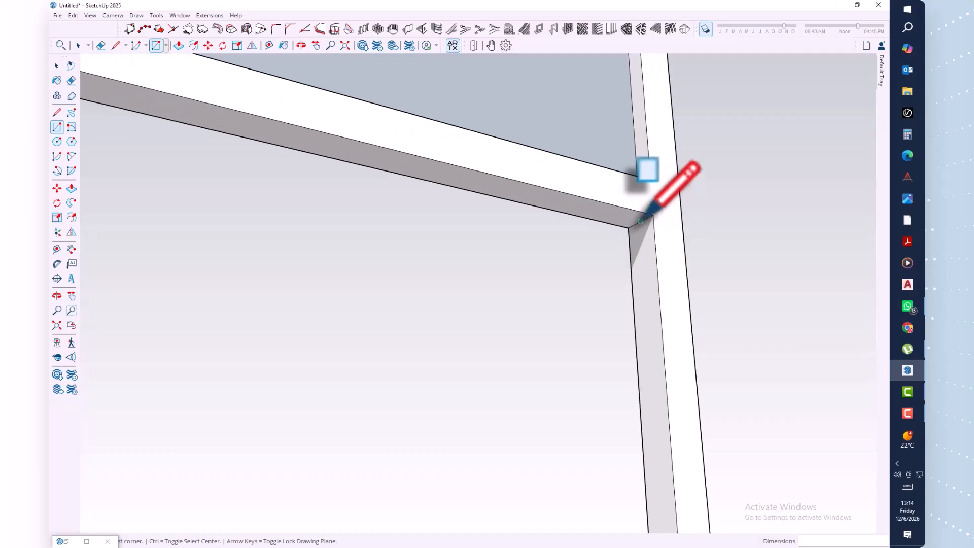
left_click(641, 221)
scroll(624, 233, "down", 8)
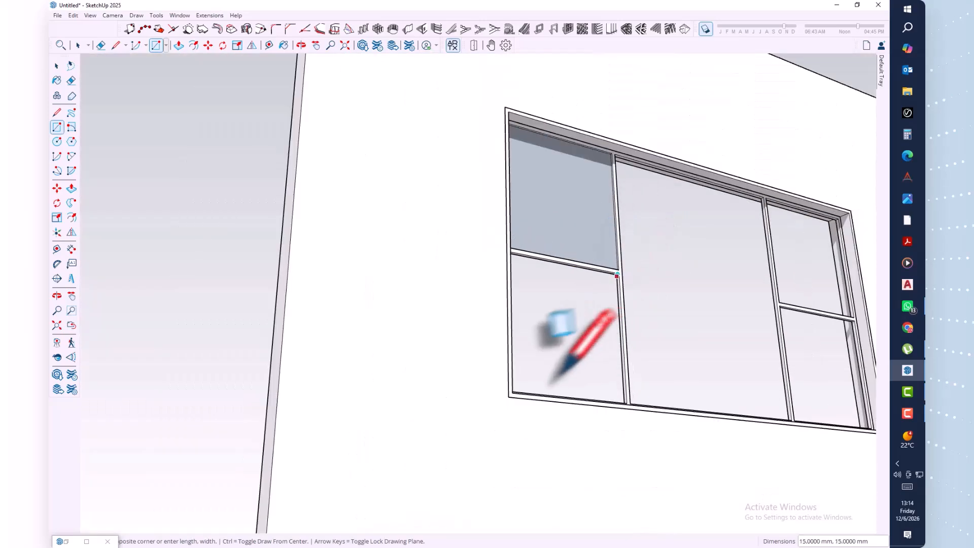
middle_click_drag(573, 332, 364, 537)
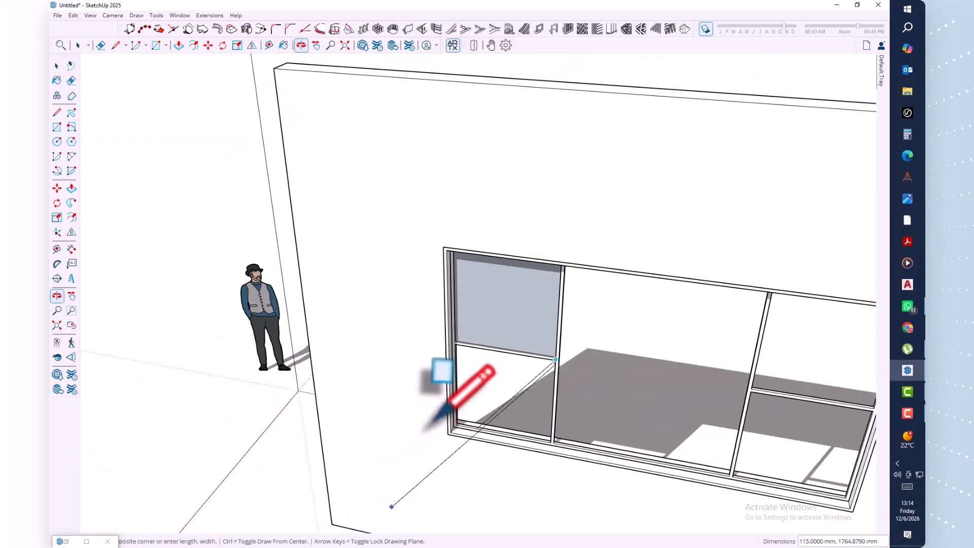
scroll(456, 425, "up", 3)
scroll(463, 417, "up", 2)
middle_click_drag(467, 413, 477, 396)
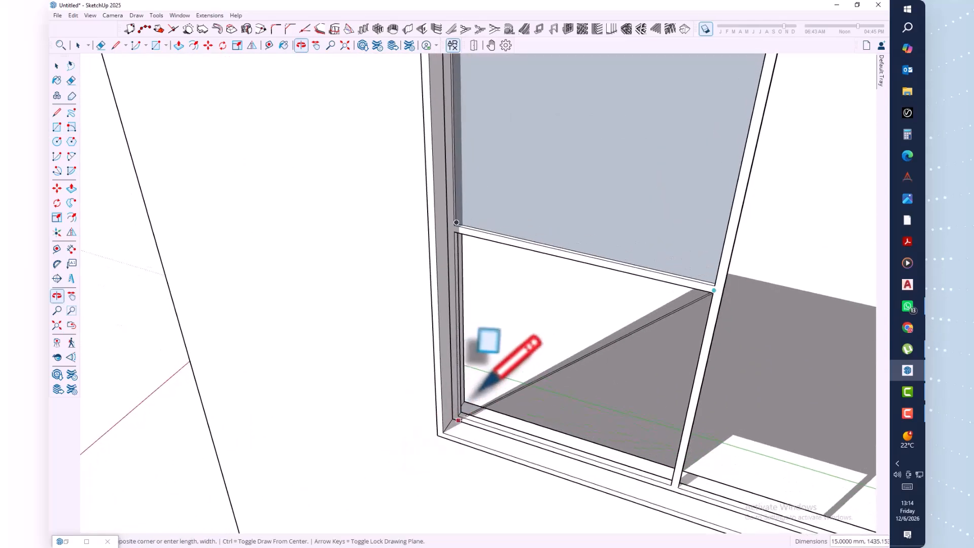
scroll(480, 394, "up", 3)
scroll(480, 394, "up", 3)
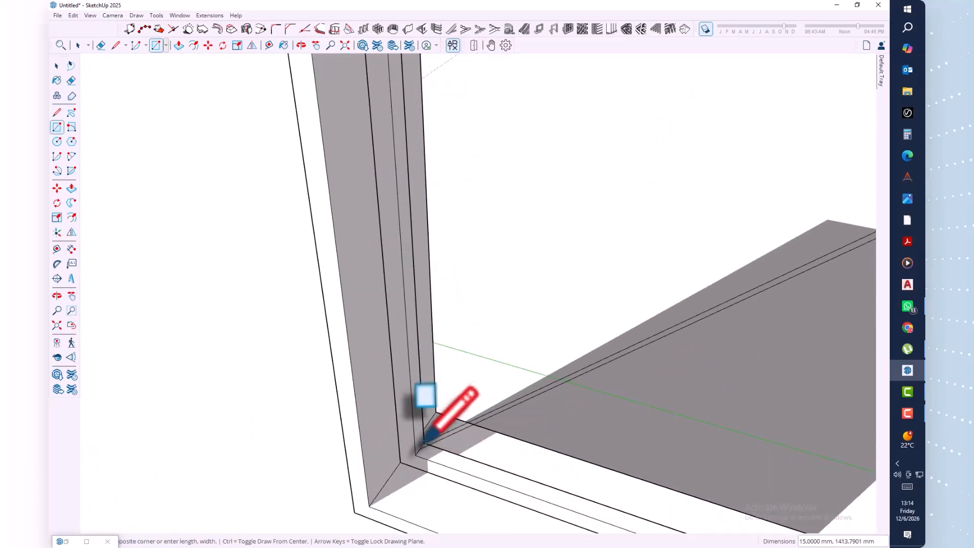
left_click(421, 447)
scroll(420, 449, "down", 3)
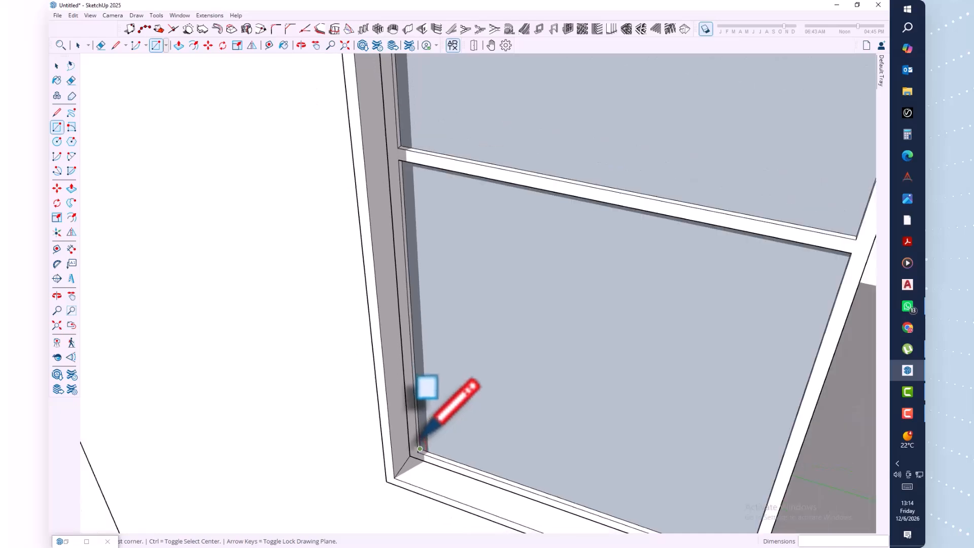
Step: Draw a rectangle filling the upper-right panel at mid-depth, from the frame's top corner to the junction of the right mullion and crossbar
scroll(420, 448, "down", 6)
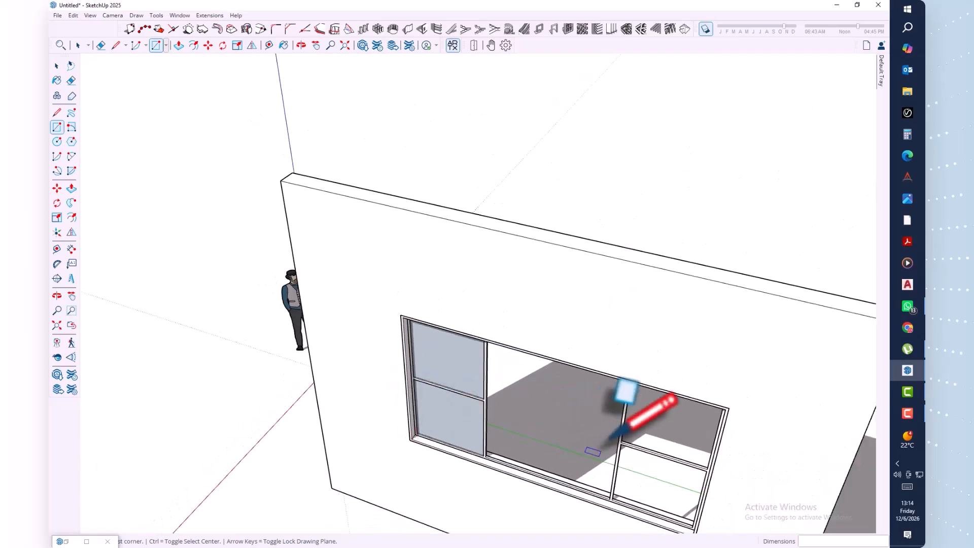
middle_click_drag(612, 438, 758, 260)
scroll(730, 306, "up", 5)
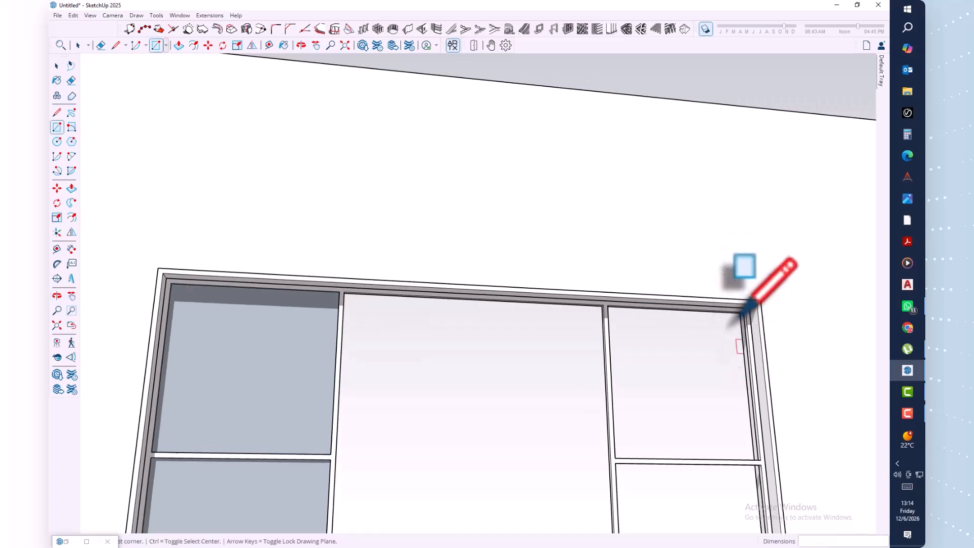
scroll(741, 313, "up", 5)
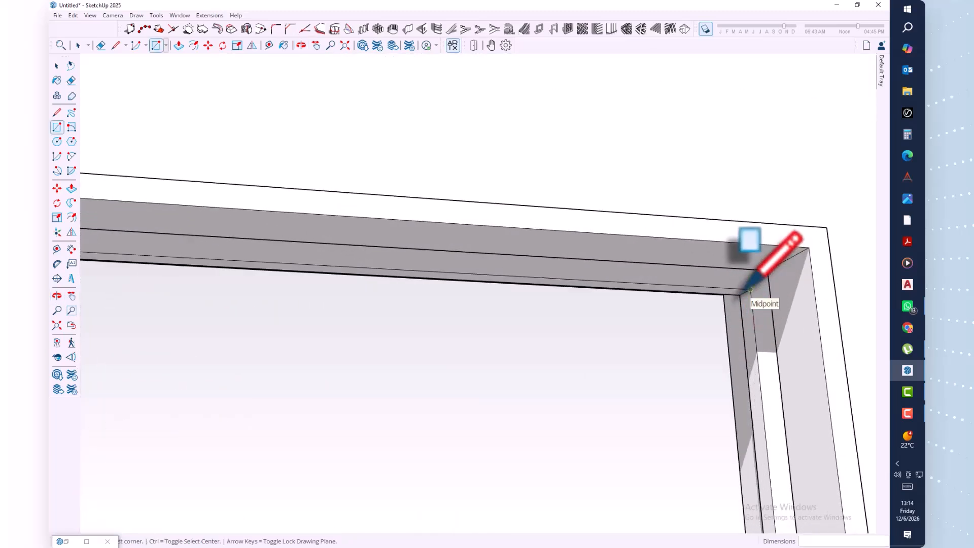
scroll(738, 294, "up", 3)
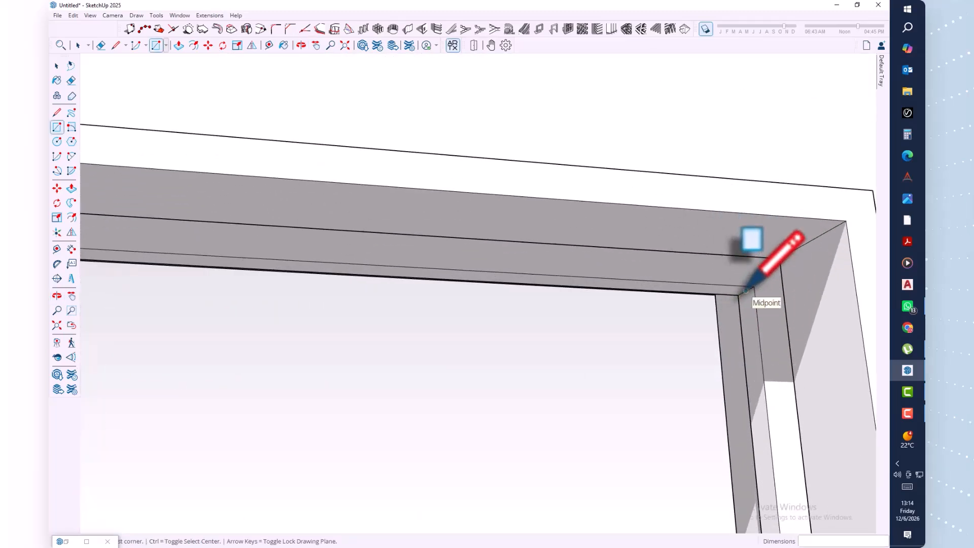
left_click(746, 290)
scroll(693, 309, "down", 5)
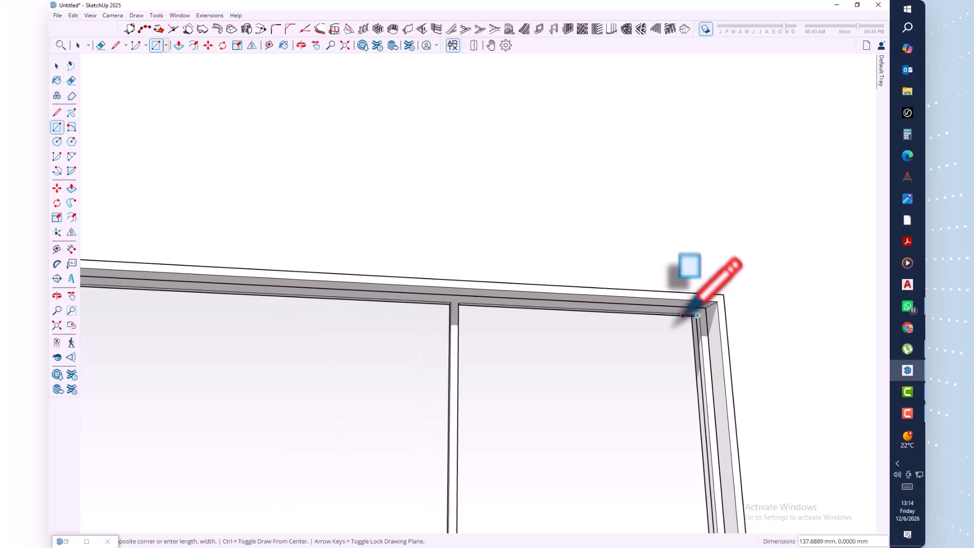
scroll(689, 312, "down", 3)
middle_click_drag(687, 310, 331, 474)
scroll(590, 404, "up", 10)
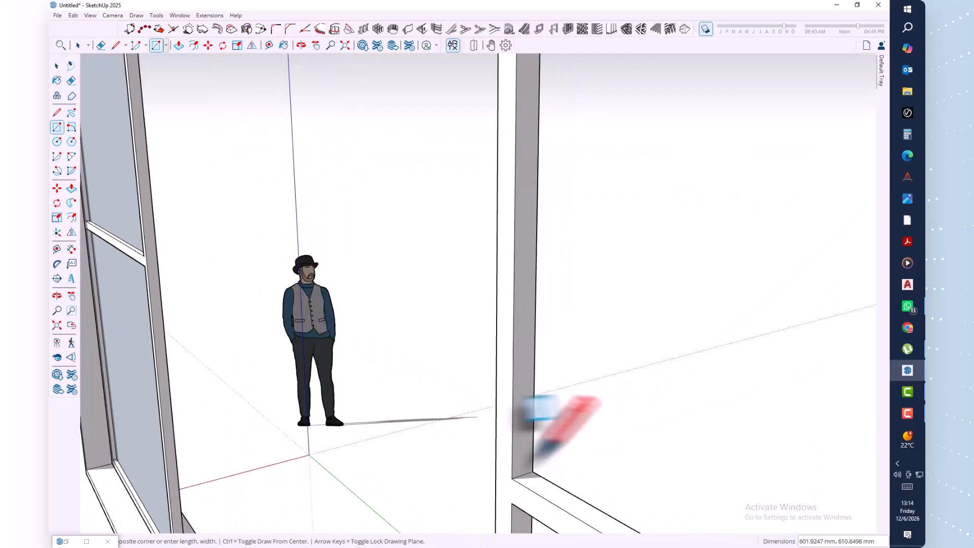
left_click(522, 464)
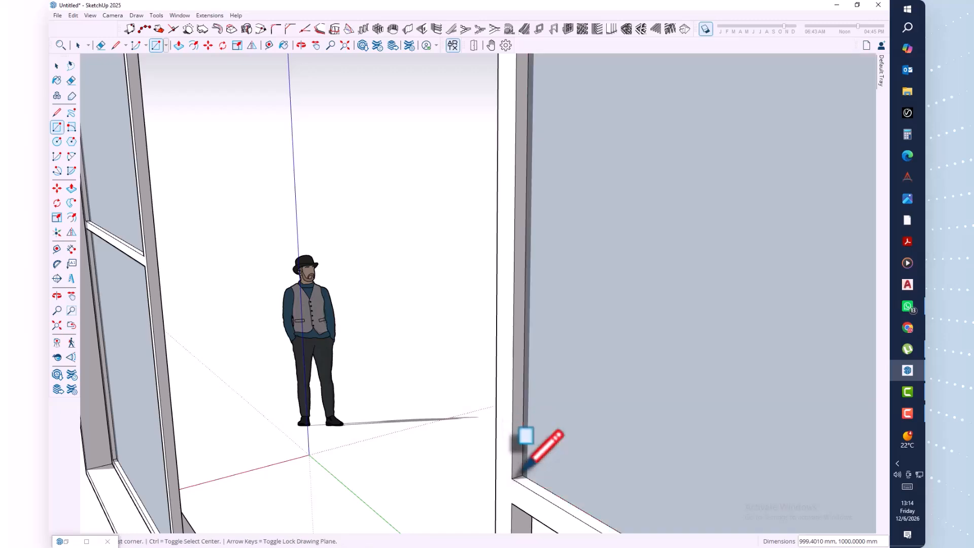
Step: Draw a rectangle filling the lower-right panel at mid-depth, from below the crossbar at the right mullion to the frame's bottom corner
scroll(522, 474, "down", 5)
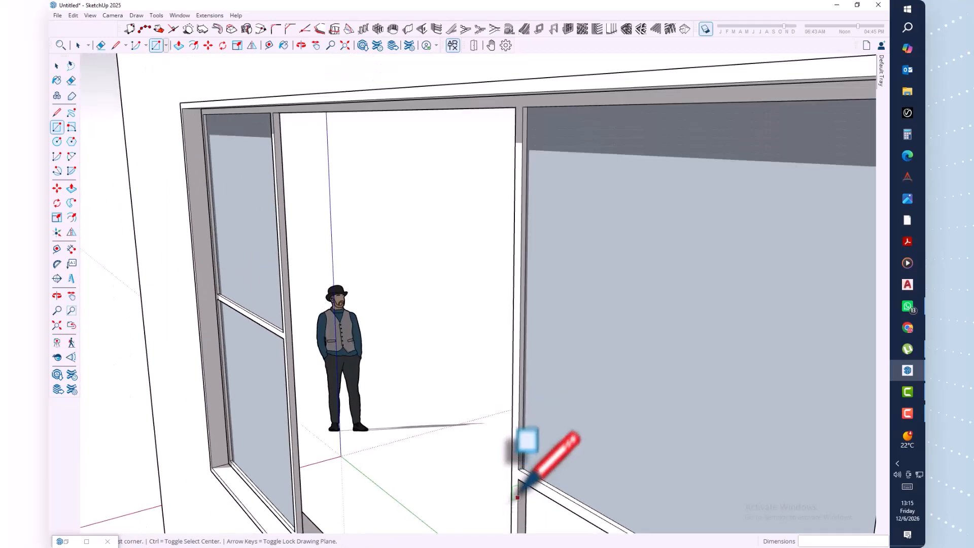
mouse_move(523, 474)
middle_mouse_down()
mouse_move(527, 403)
mouse_move(513, 337)
mouse_move(500, 325)
middle_mouse_up()
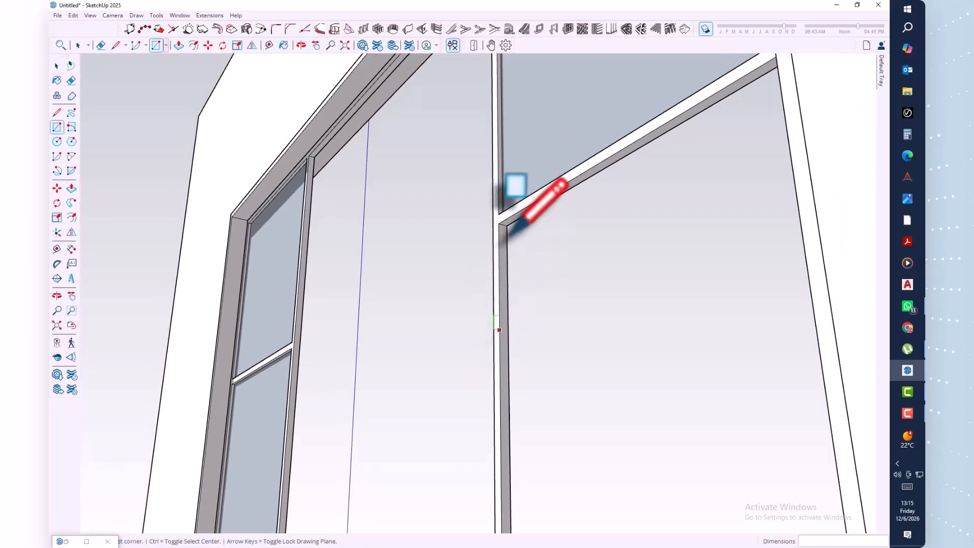
scroll(505, 225, "up", 3)
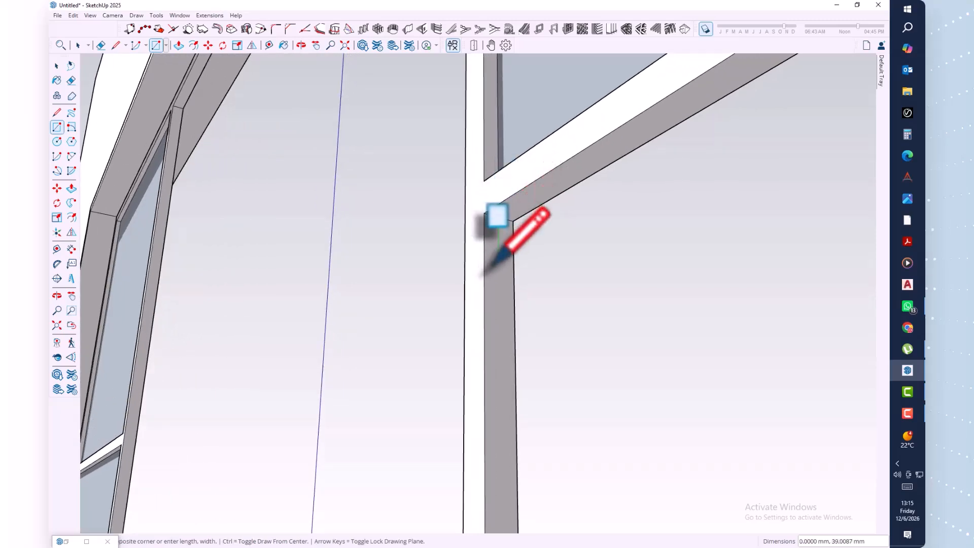
scroll(496, 267, "down", 5)
scroll(496, 266, "down", 3)
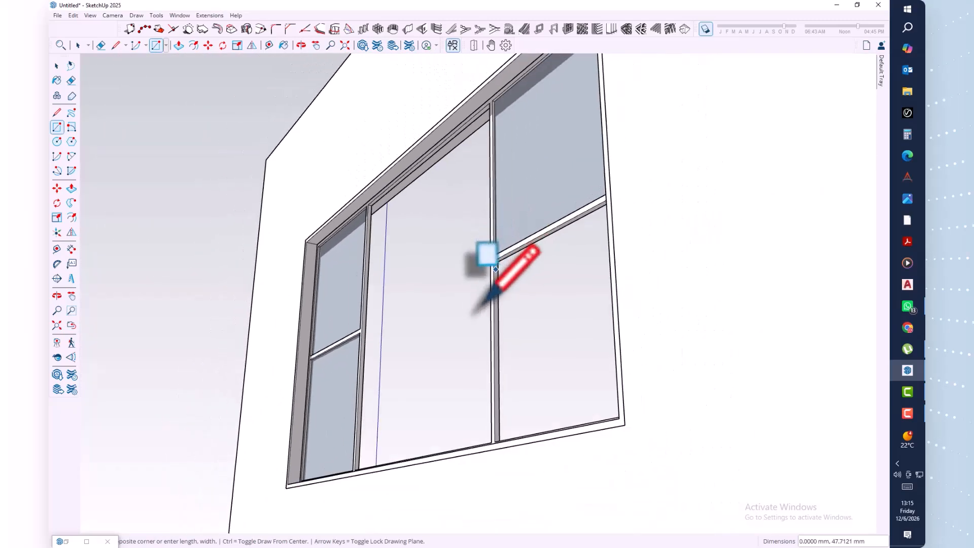
mouse_move(482, 261)
middle_mouse_down()
mouse_move(616, 322)
mouse_move(686, 518)
mouse_move(848, 446)
mouse_move(837, 424)
middle_mouse_up()
scroll(731, 493, "up", 4)
scroll(726, 474, "up", 2)
scroll(726, 474, "up", 3)
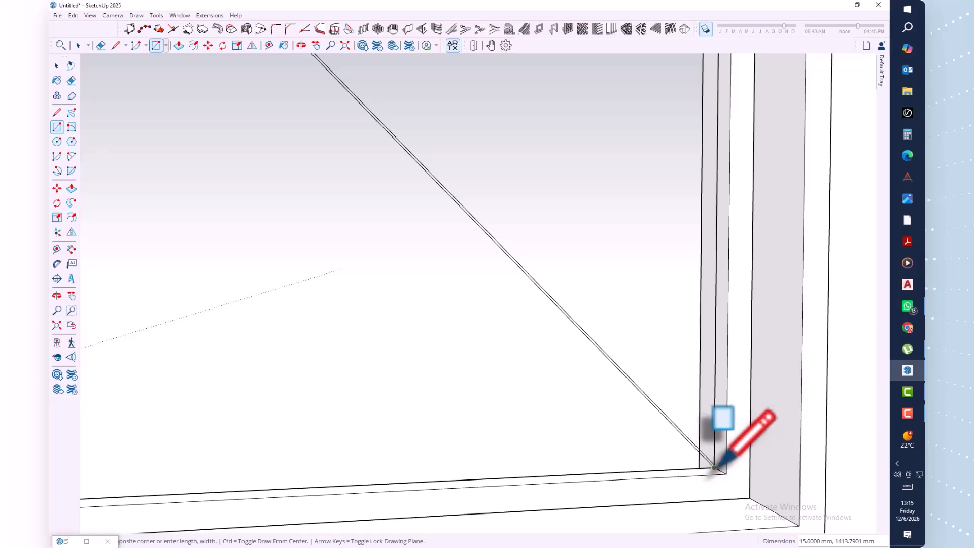
scroll(714, 468, "up", 4)
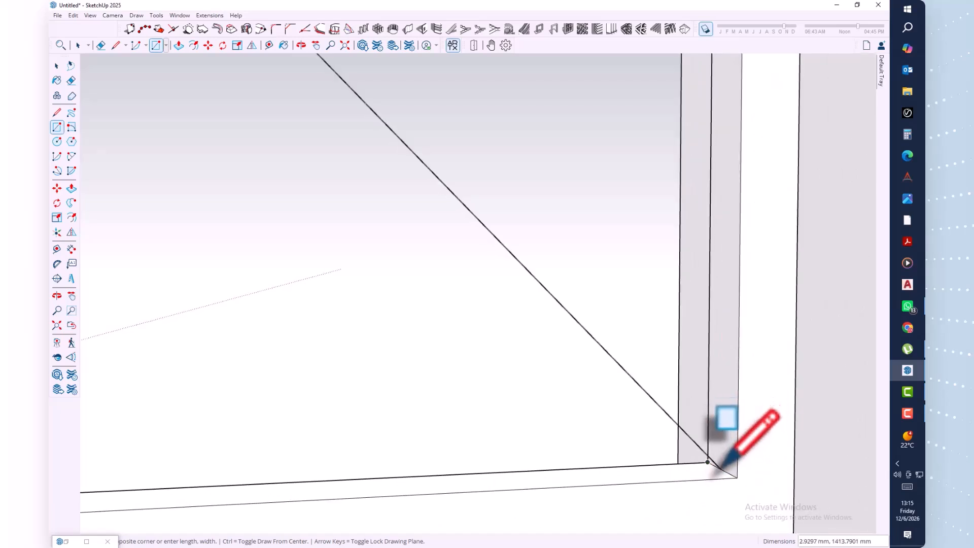
left_click(720, 471)
scroll(722, 468, "down", 3)
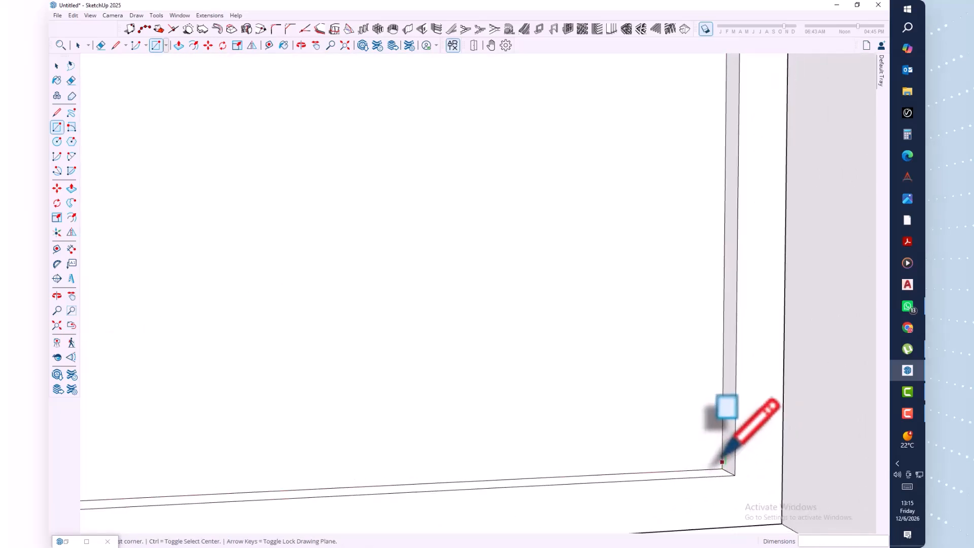
Step: Draw a rectangle filling the central panel at mid-depth, from the foot of the left mullion to the top of the right mullion
scroll(722, 461, "down", 8)
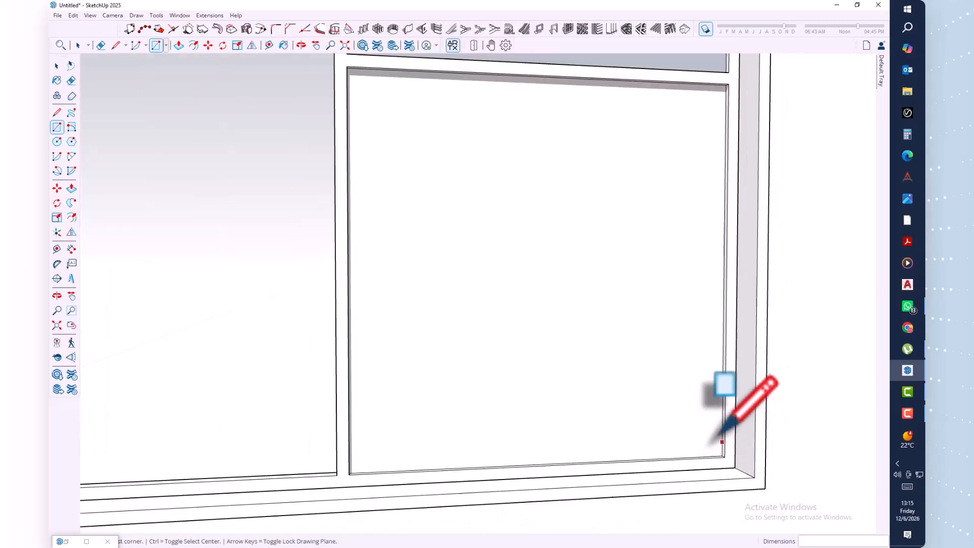
scroll(720, 438, "down", 3)
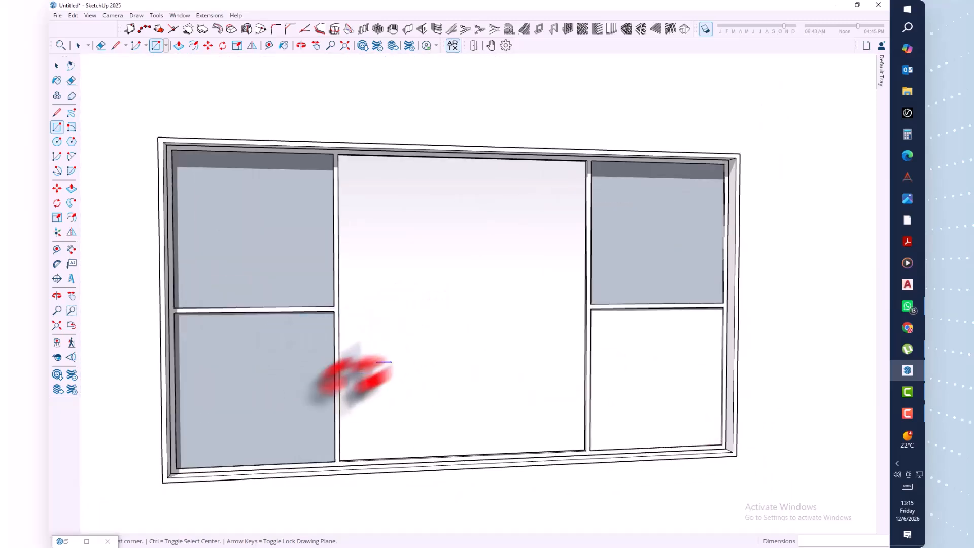
middle_click_drag(348, 374, 365, 401)
scroll(367, 393, "up", 6)
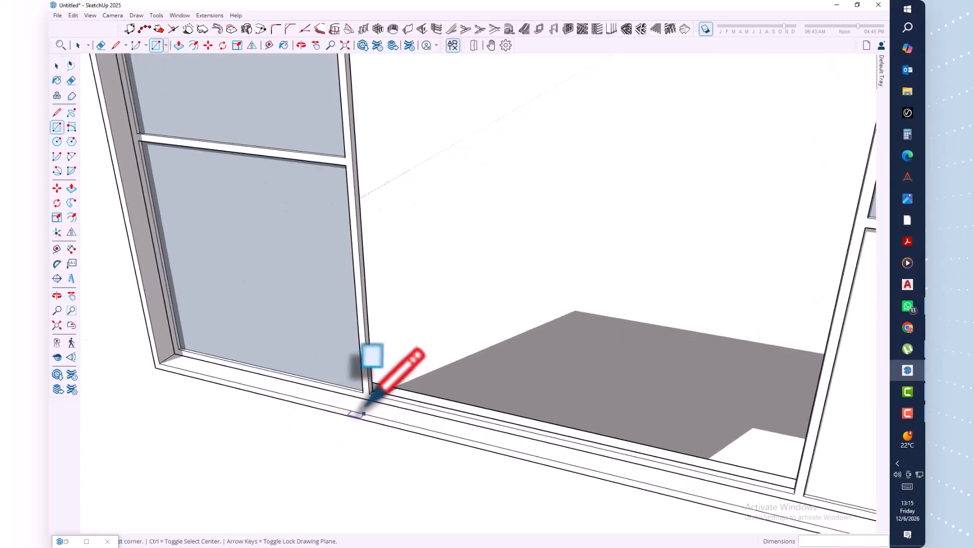
scroll(370, 387, "up", 3)
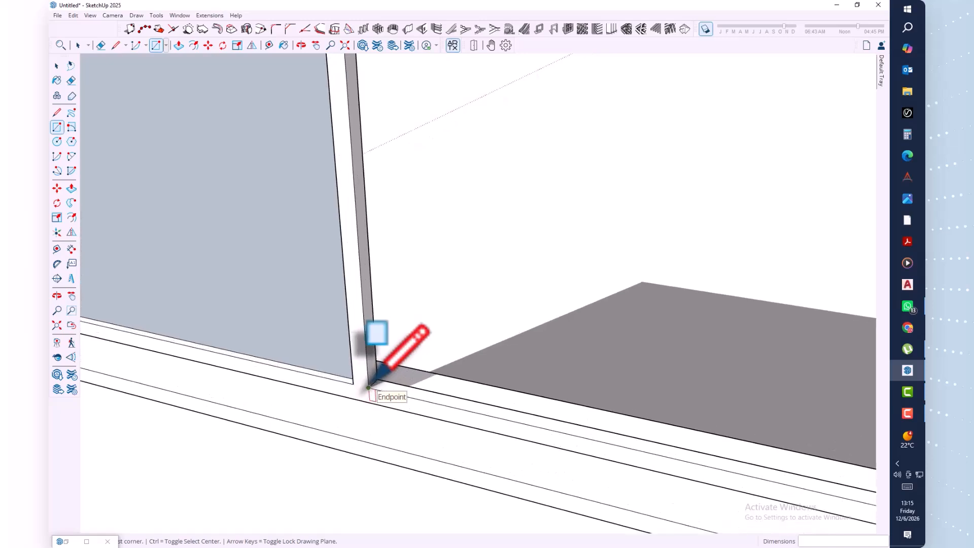
left_click(373, 382)
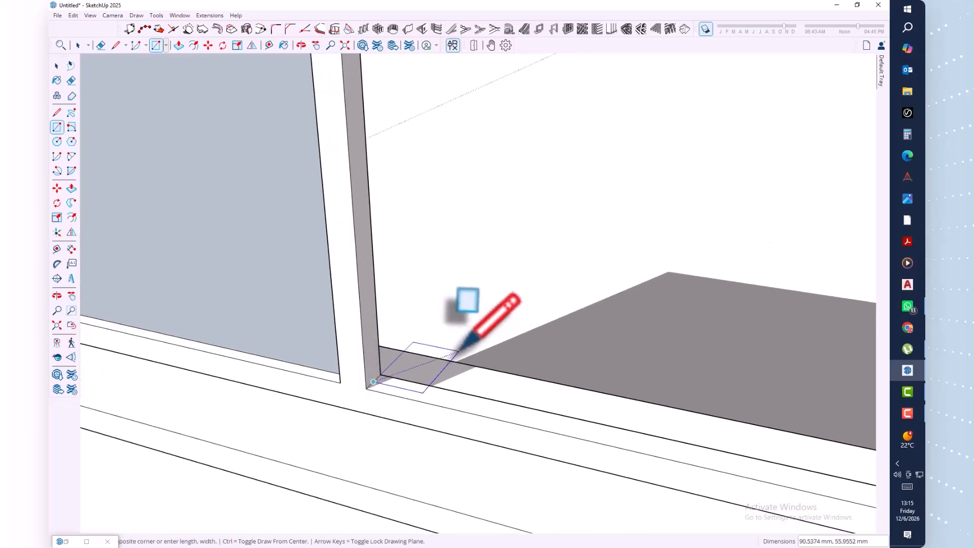
scroll(458, 350, "down", 8)
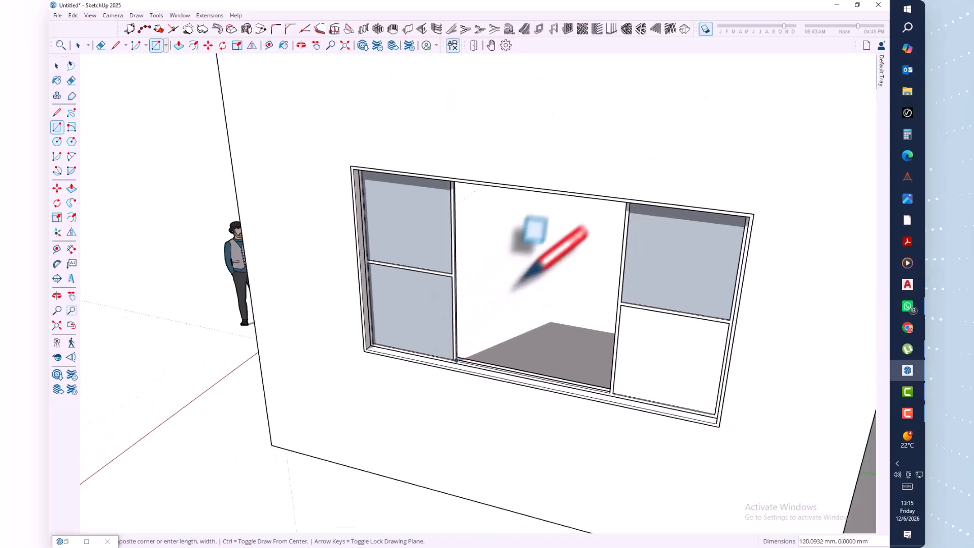
middle_click_drag(514, 288, 539, 218)
scroll(574, 193, "up", 2)
scroll(588, 200, "up", 4)
scroll(539, 218, "up", 6)
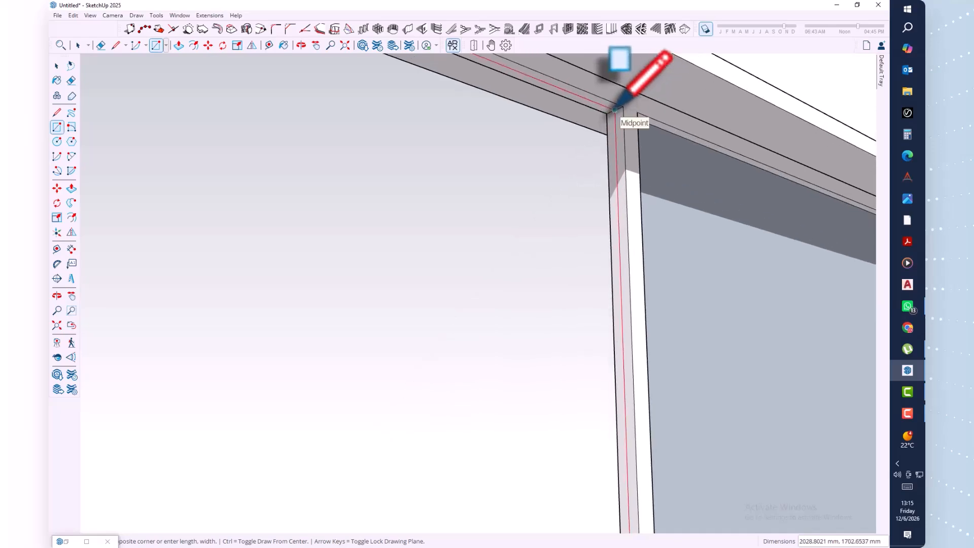
left_click(609, 113)
scroll(616, 109, "down", 5)
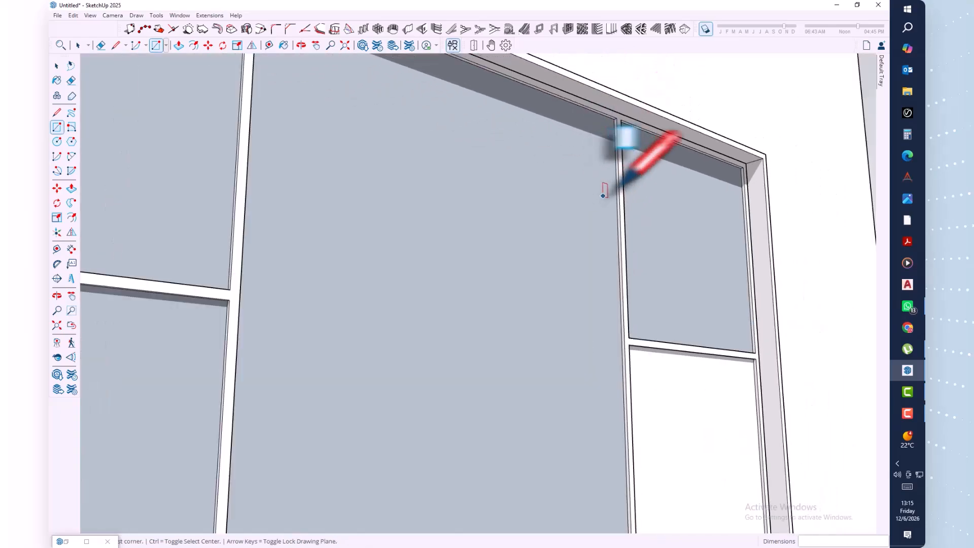
Step: Paint all five window panes with the Glass_Safety_1 material
key("o")
left_click_drag(570, 283, 475, 380)
key("r")
scroll(468, 338, "down", 8)
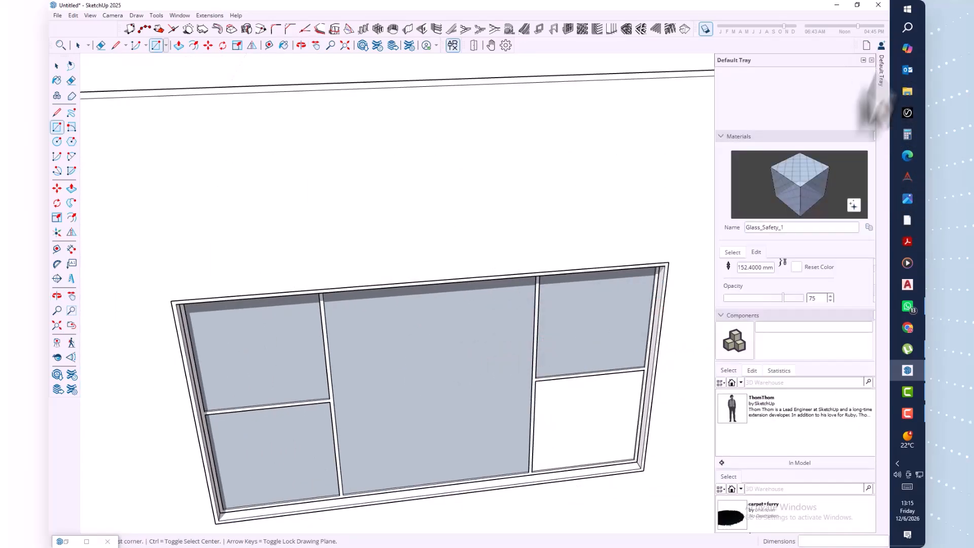
left_click(391, 386)
left_click(277, 343)
left_click(289, 431)
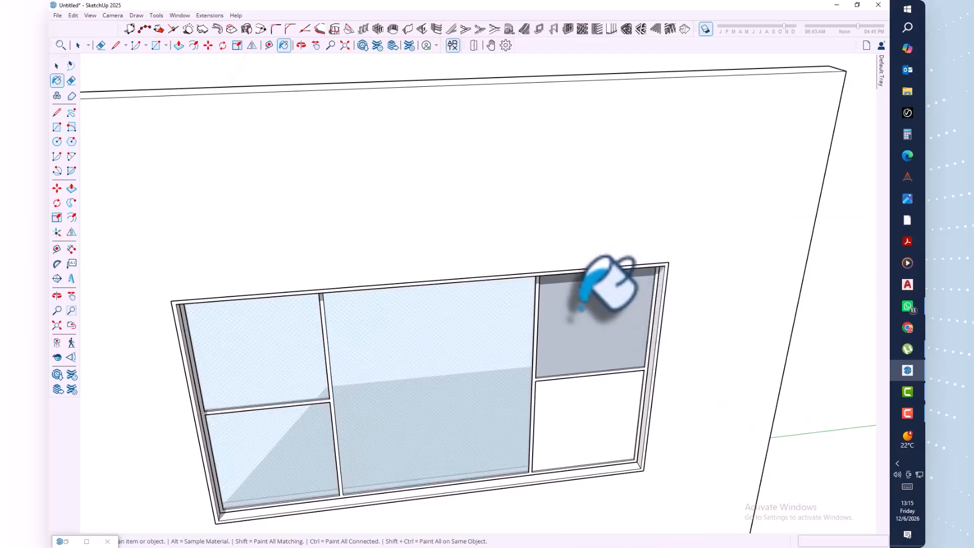
left_click(609, 324)
left_click(625, 411)
Step: Group the five glass panes together with the mullion and crossbar geometry connected to them
middle_click_drag(609, 416, 518, 268)
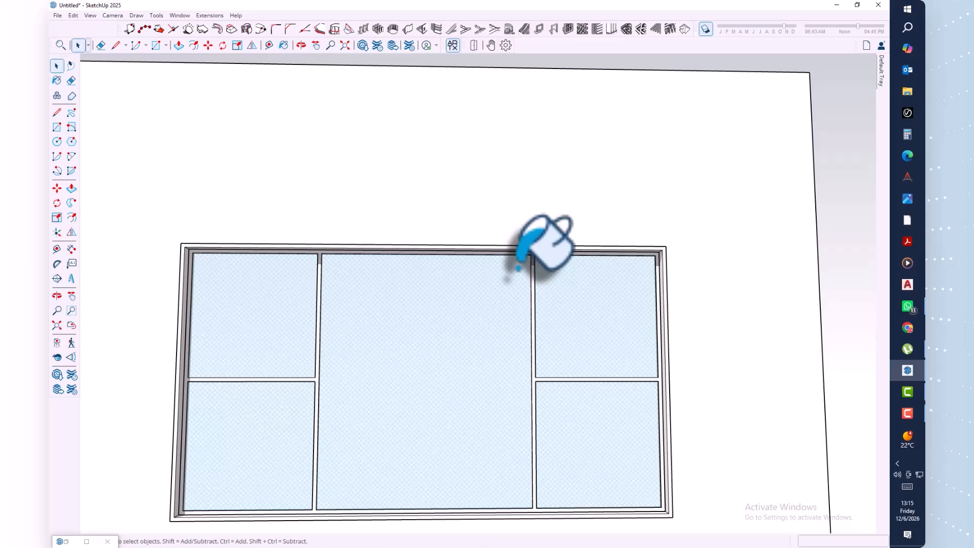
triple_click(562, 288)
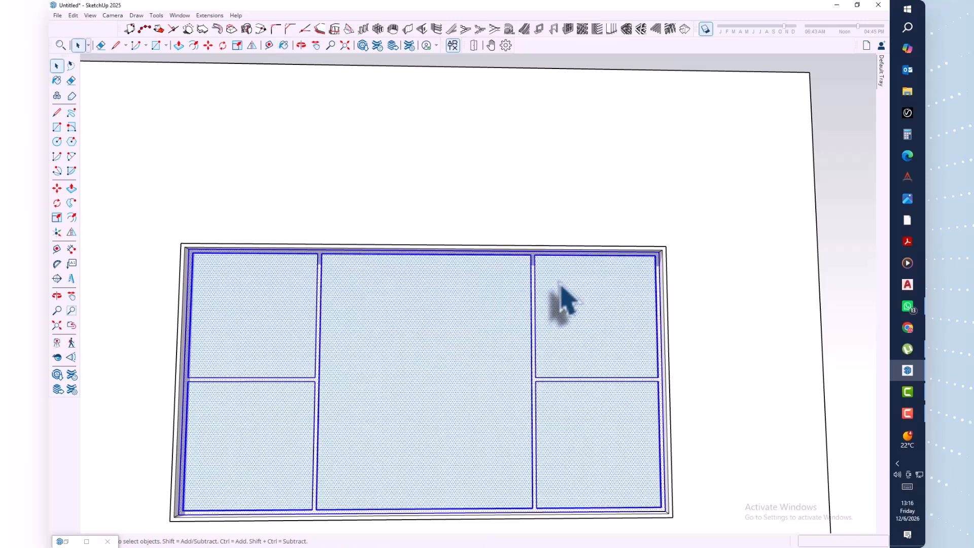
right_click(455, 318)
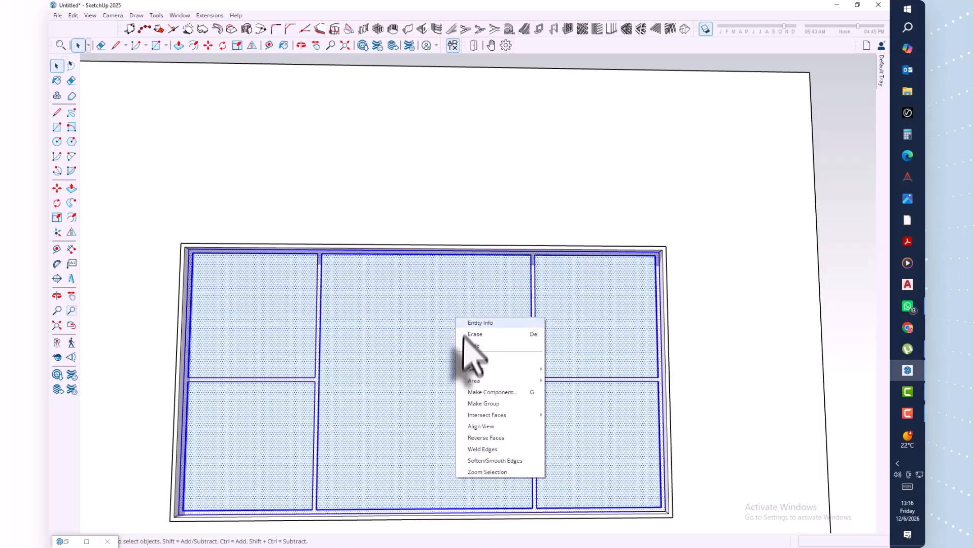
left_click(518, 403)
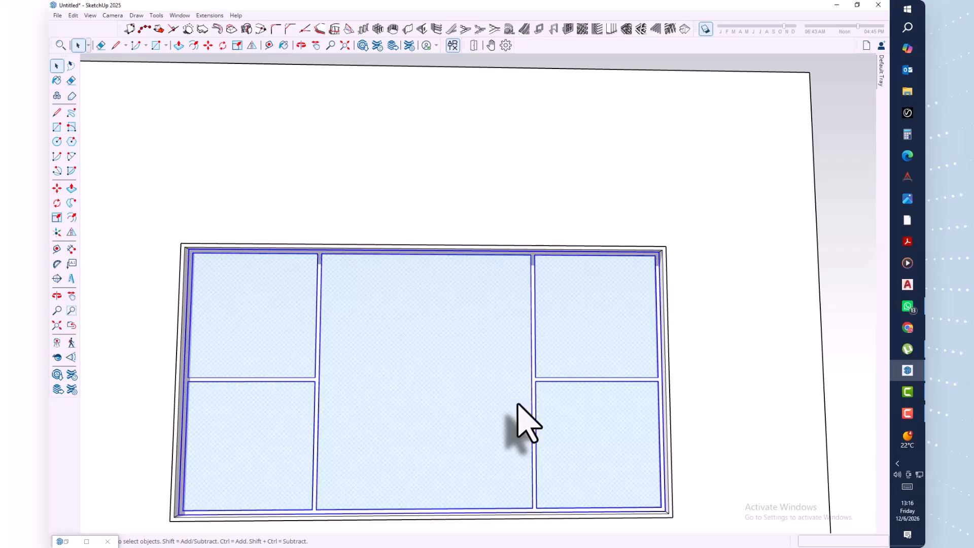
Step: Group the outer window frame together with the grouped panes and bars
left_click_drag(157, 222, 688, 531)
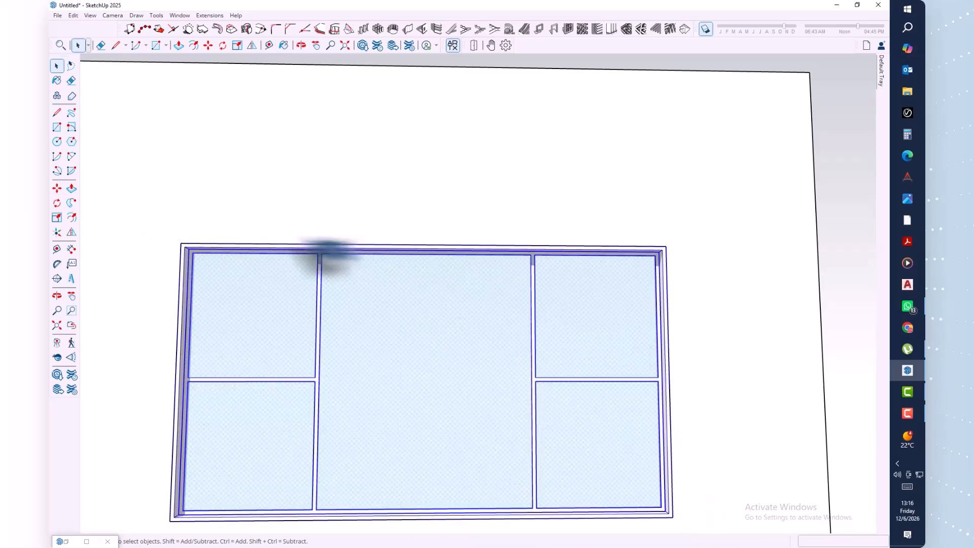
right_click(194, 251)
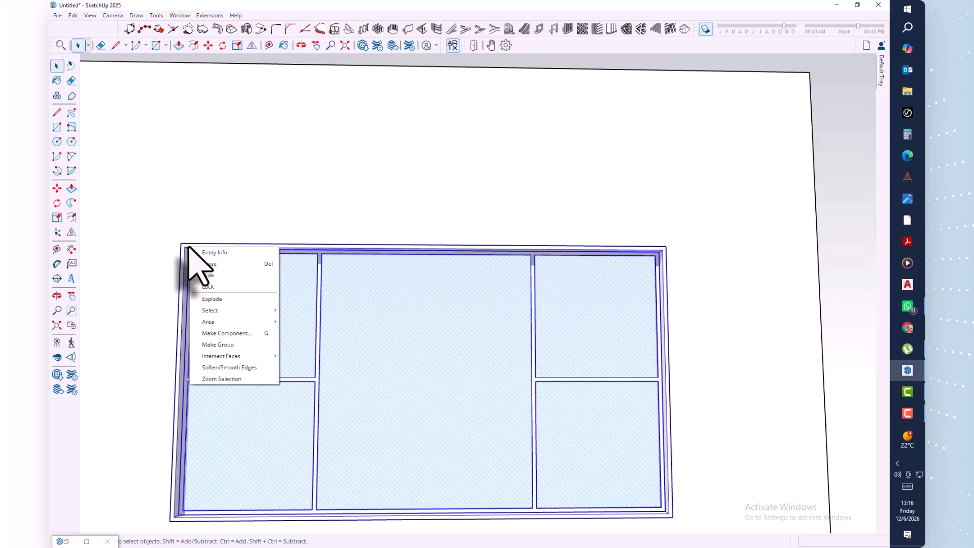
left_click(254, 345)
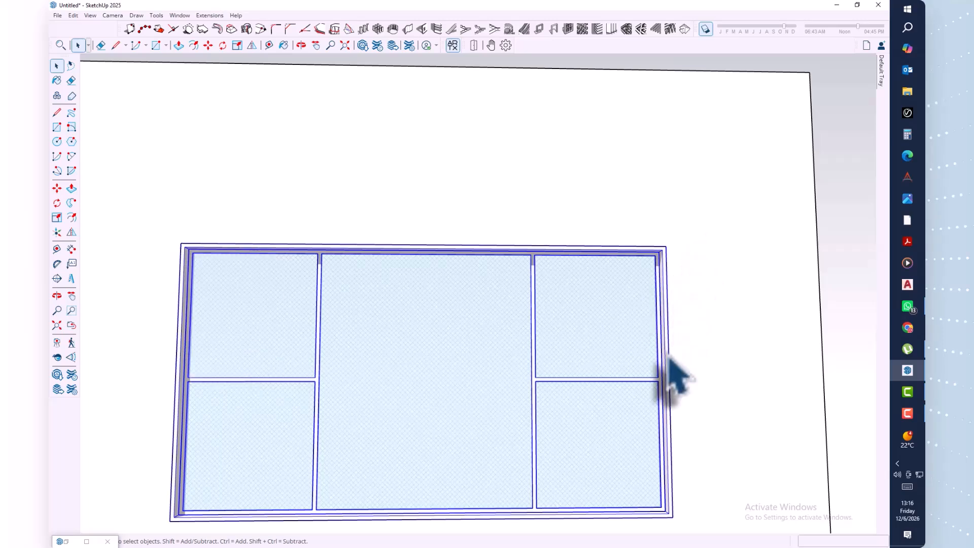
scroll(677, 376, "down", 5)
middle_click_drag(679, 364, 653, 261)
key("space")
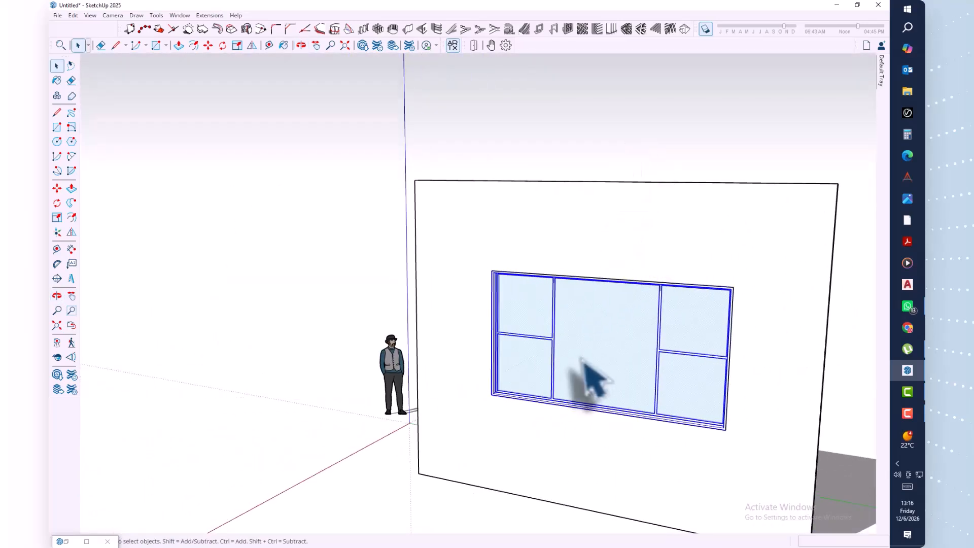
Step: Draw a diagonal line across the upper-left panel from its outer top corner to the midpoint of the crossbar's upper edge
middle_click_drag(546, 335, 544, 265)
scroll(543, 266, "up", 5)
middle_click_drag(558, 350, 582, 277)
scroll(496, 352, "up", 4)
scroll(489, 349, "up", 4)
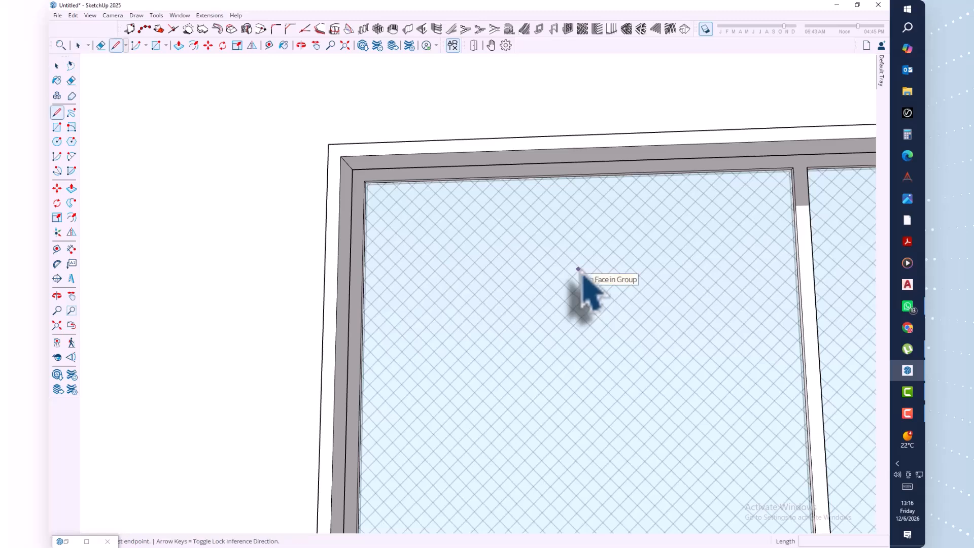
scroll(395, 213, "up", 4)
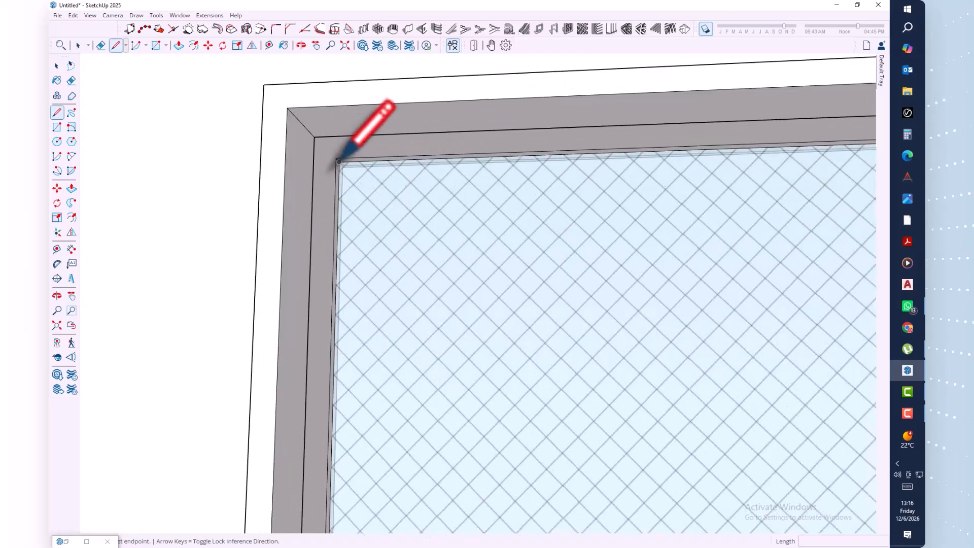
scroll(336, 159, "up", 4)
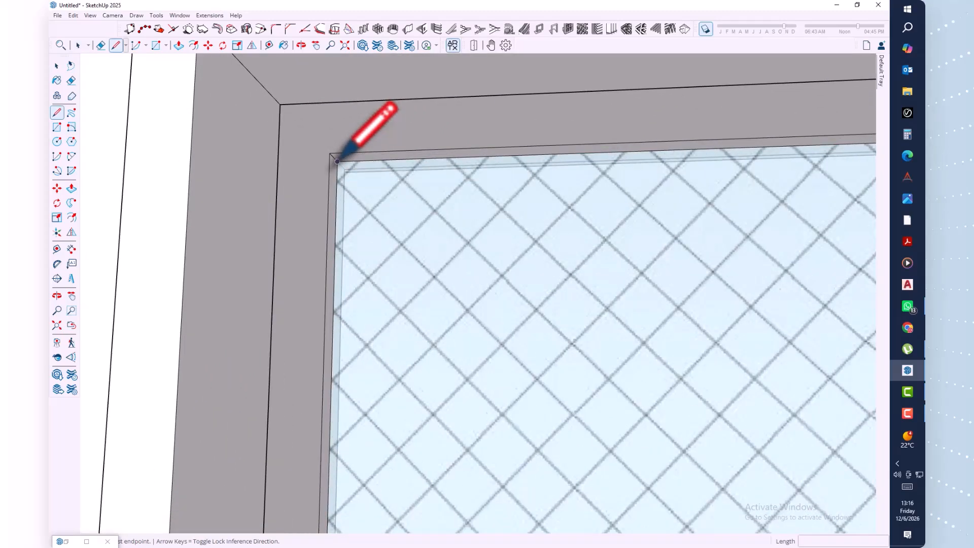
left_click(338, 162)
scroll(375, 193, "down", 5)
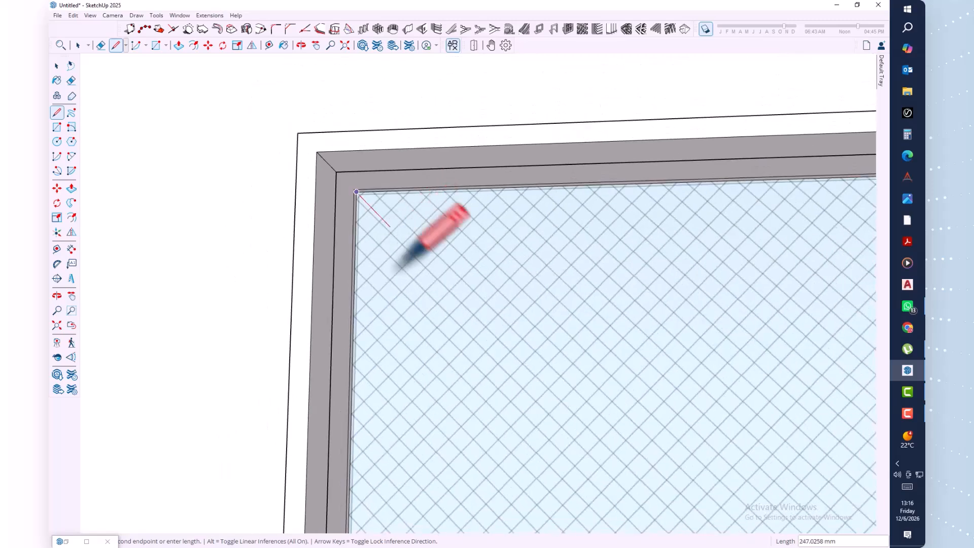
scroll(406, 254, "down", 6)
mouse_move(424, 254)
middle_mouse_down()
mouse_move(442, 365)
mouse_move(435, 428)
mouse_move(522, 482)
middle_mouse_up()
scroll(482, 482, "up", 4)
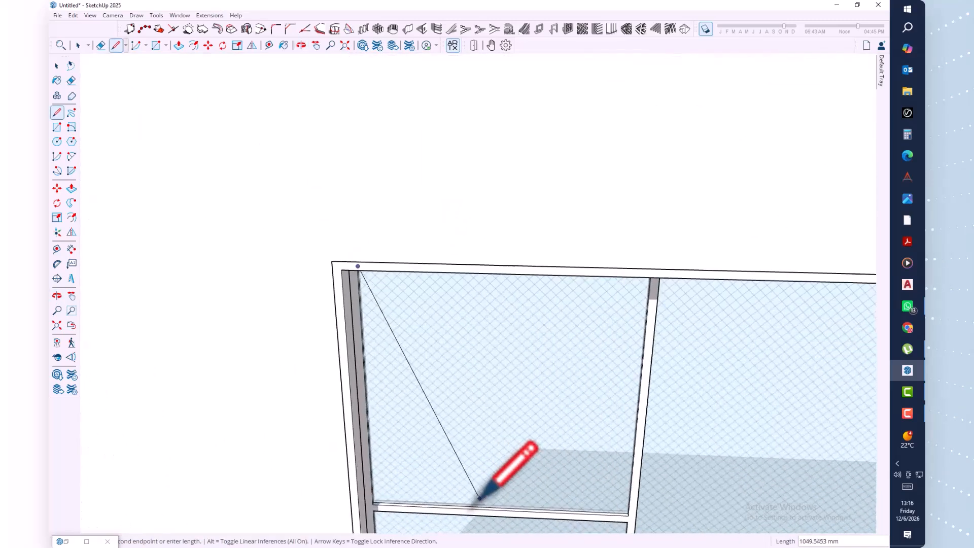
scroll(479, 499, "up", 2)
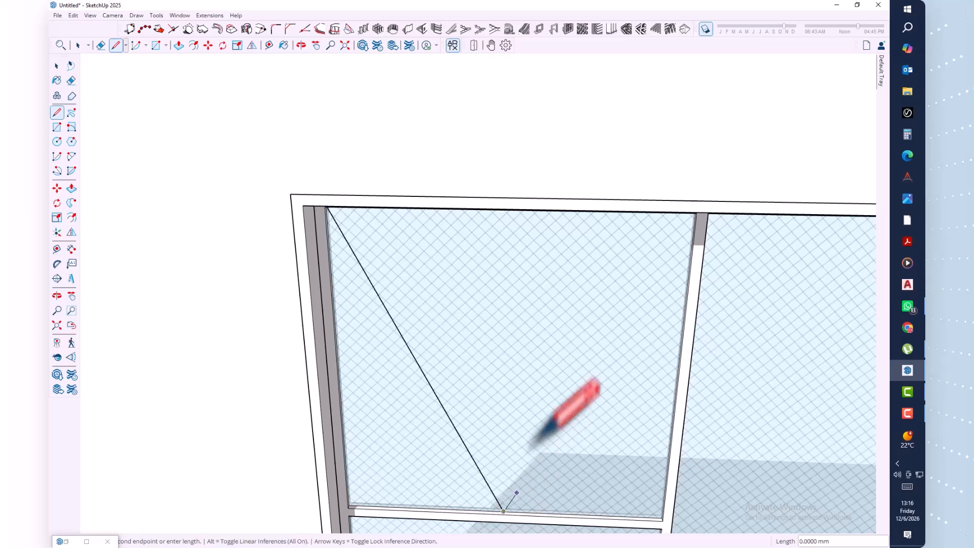
Step: Complete the V in the upper-left panel with a line from the crossbar midpoint to the top corner at the left mullion
mouse_move(620, 254)
middle_mouse_down()
mouse_move(637, 200)
mouse_move(652, 202)
middle_mouse_up()
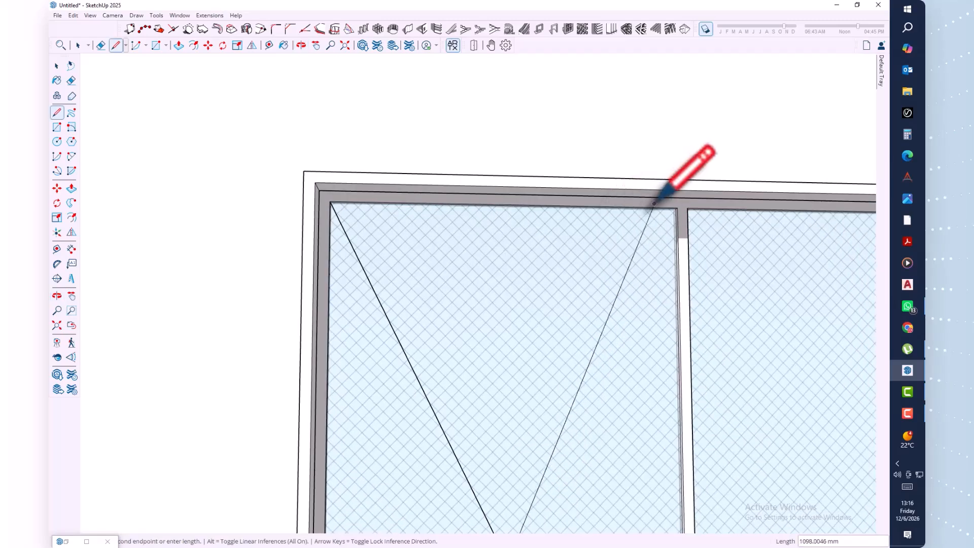
scroll(660, 206, "up", 2)
scroll(662, 208, "up", 2)
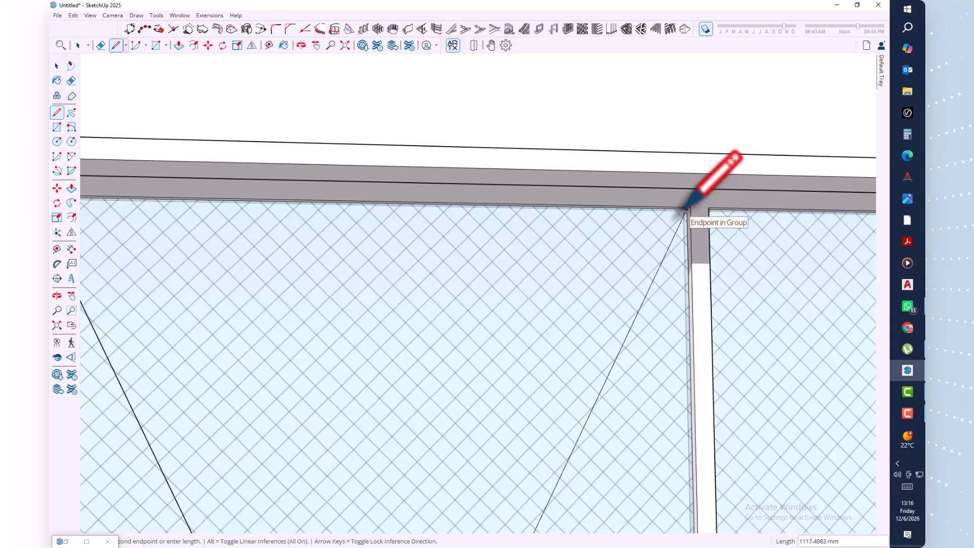
scroll(686, 209, "down", 5)
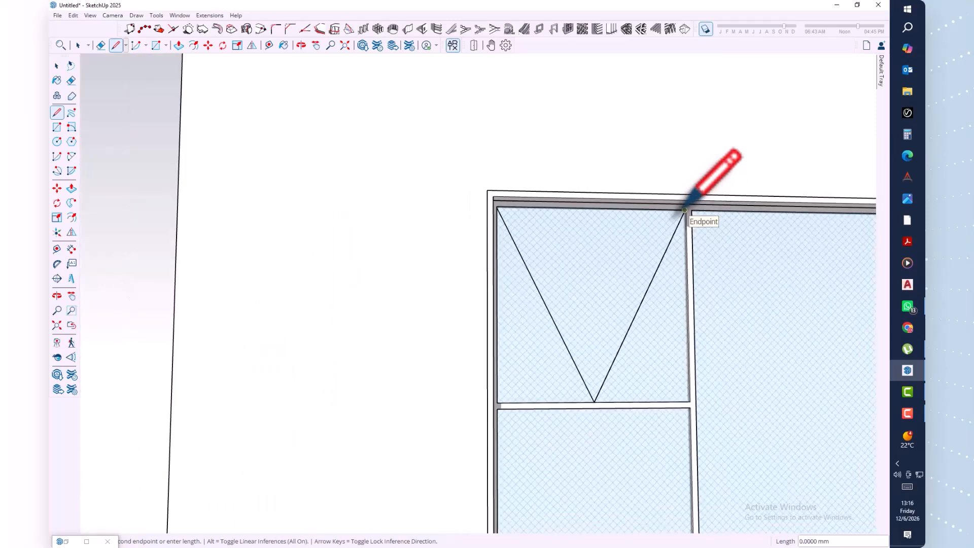
left_click(685, 210)
key("space")
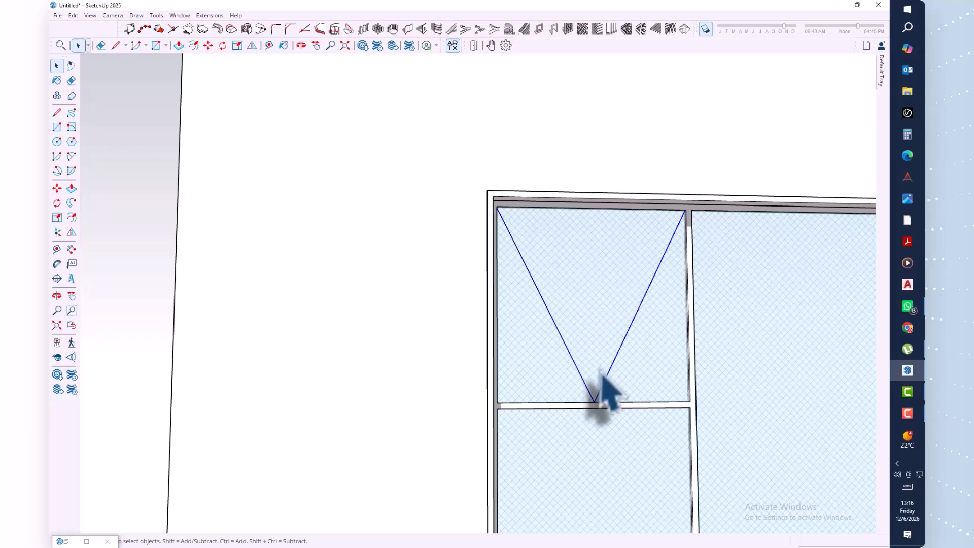
Step: Copy the V-shaped opening lines from the upper-left panel down to the lower-left panel, placing the apex at its bottom edge's midpoint
scroll(603, 385, "up", 3)
middle_click_drag(605, 396, 596, 488)
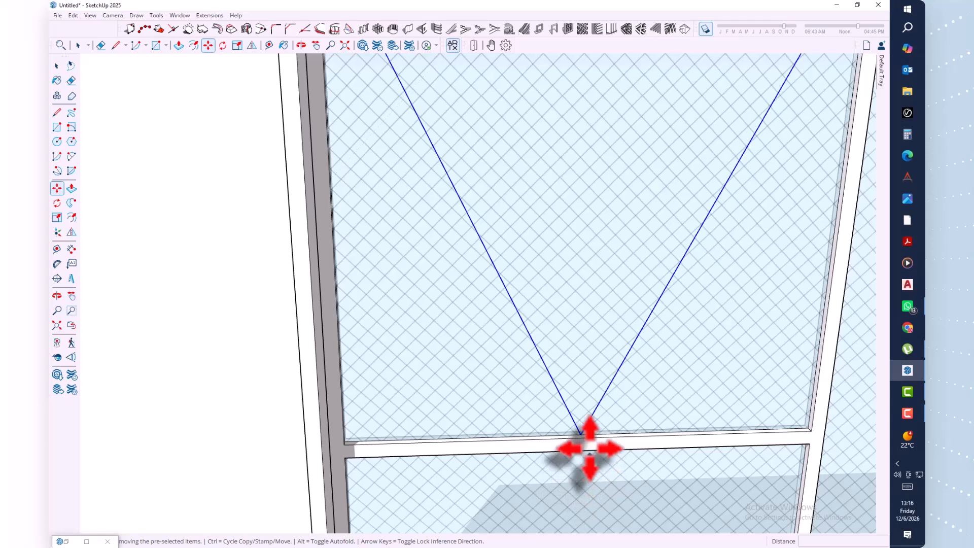
scroll(589, 449, "up", 3)
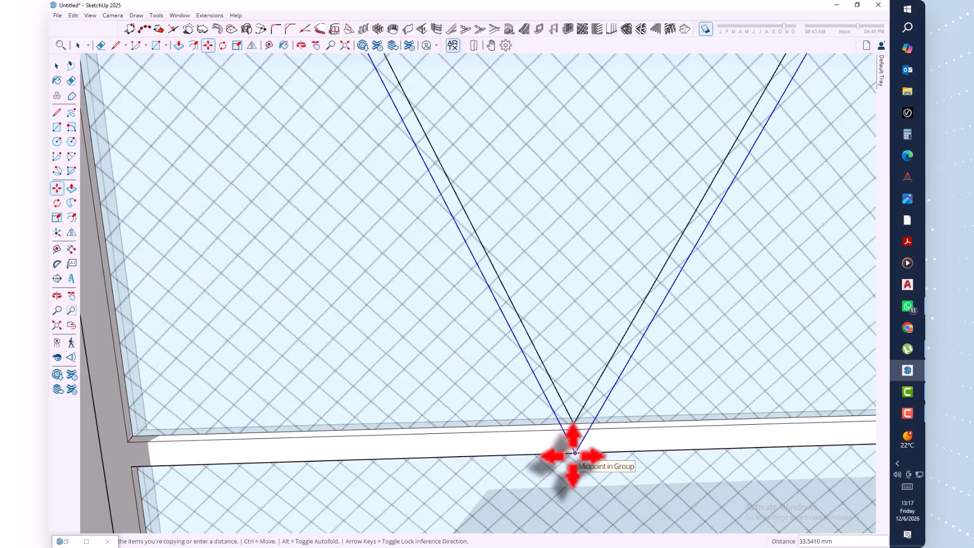
scroll(575, 453, "down", 2)
middle_click_drag(571, 477, 576, 357)
scroll(577, 357, "down", 1)
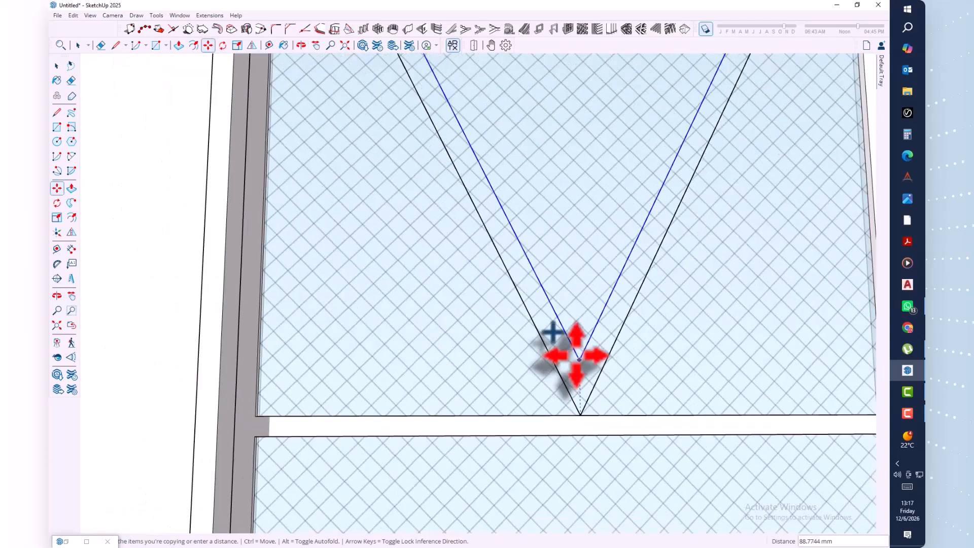
scroll(578, 358, "down", 6)
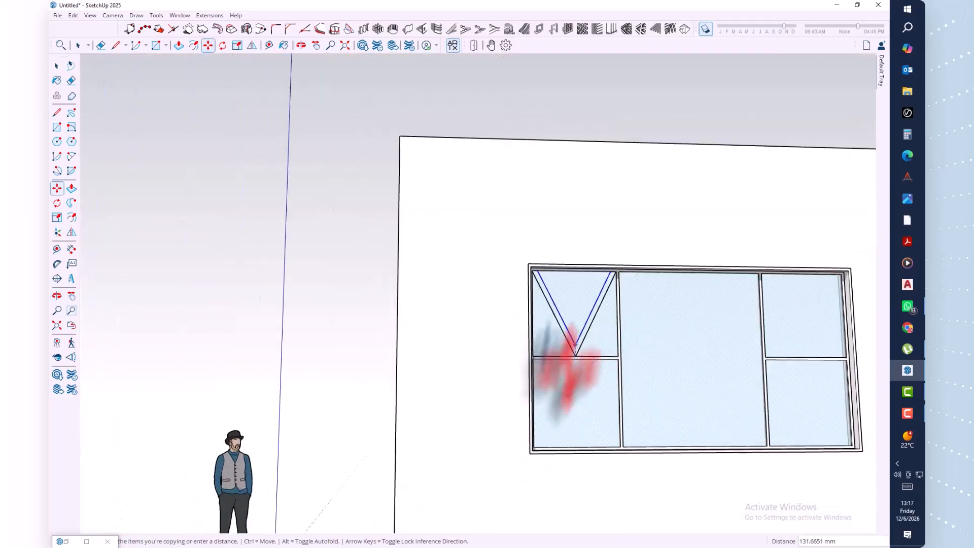
scroll(560, 417, "up", 8)
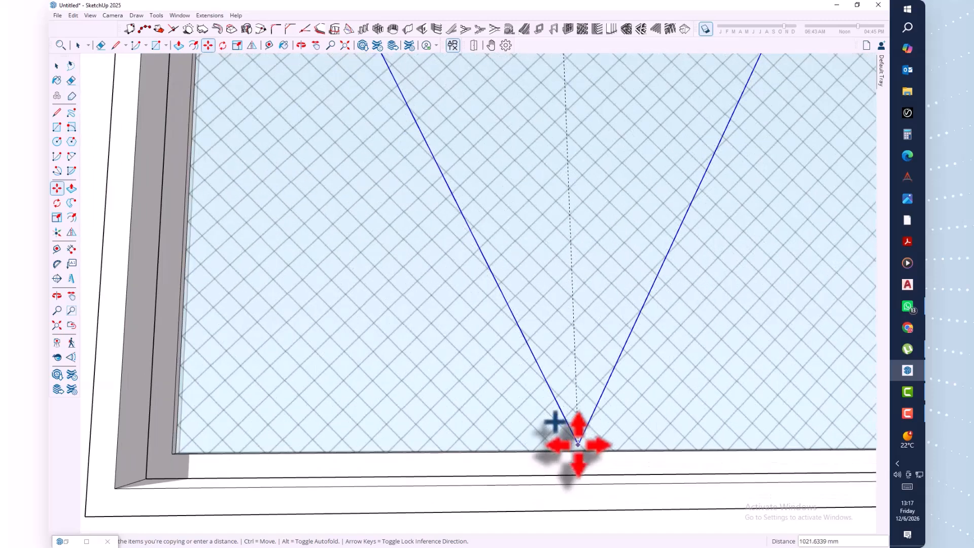
scroll(578, 444, "up", 2)
middle_click_drag(555, 413, 554, 456)
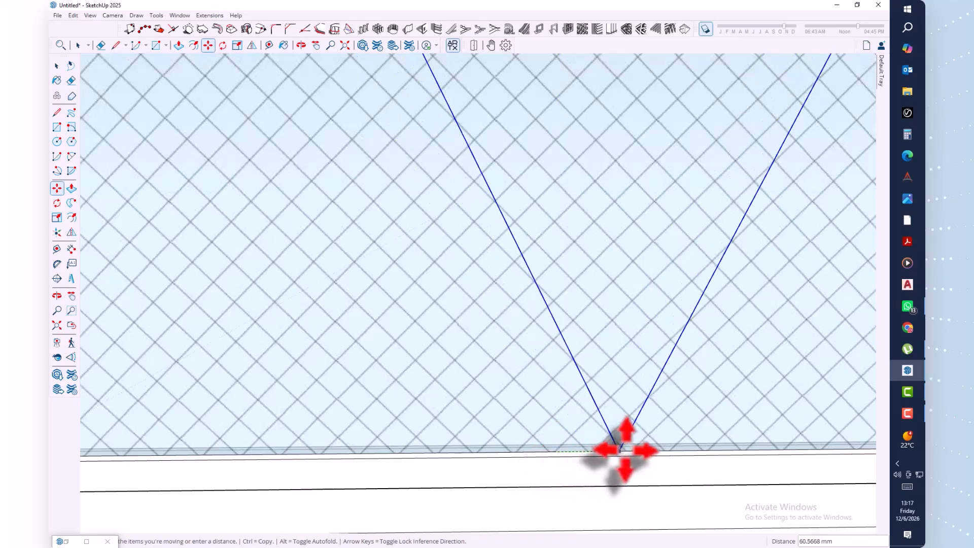
Step: Copy the V-shaped opening lines across to the lower-right panel, with the apex at the midpoint of its bottom edge
key("ctrl")
scroll(626, 450, "down", 10)
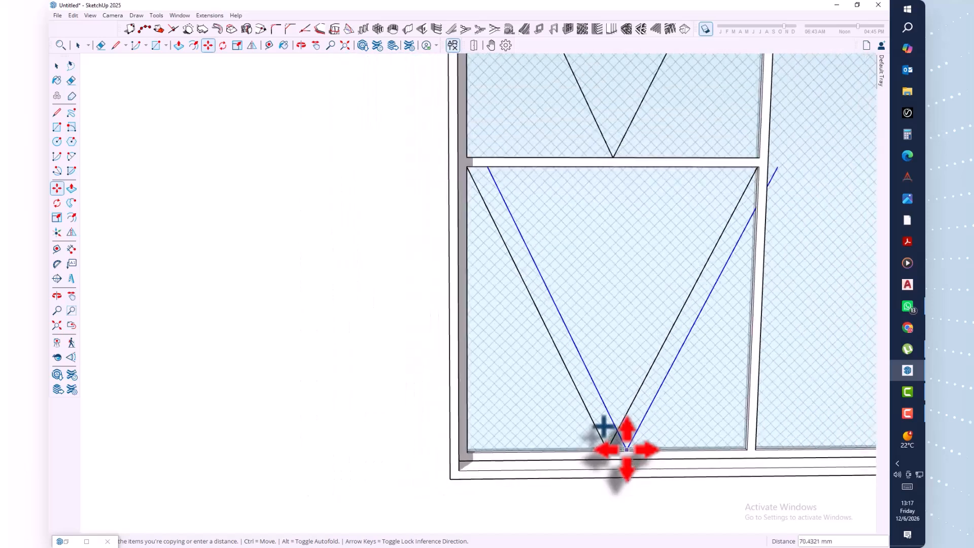
scroll(627, 449, "down", 4)
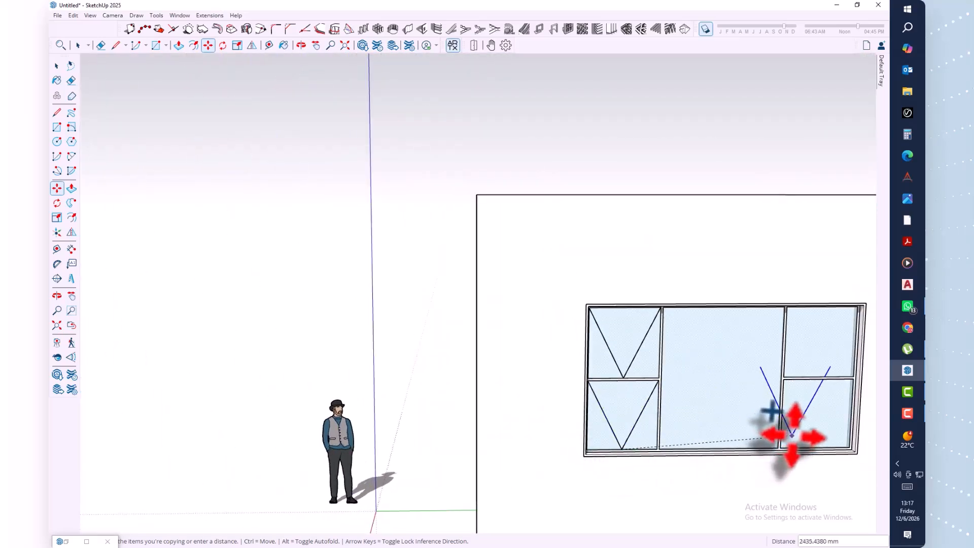
scroll(785, 434, "up", 3)
scroll(795, 436, "up", 2)
mouse_move(799, 437)
middle_mouse_down("shift")
mouse_move(626, 431)
mouse_move(623, 442)
middle_mouse_up("shift")
scroll(633, 449, "up", 2)
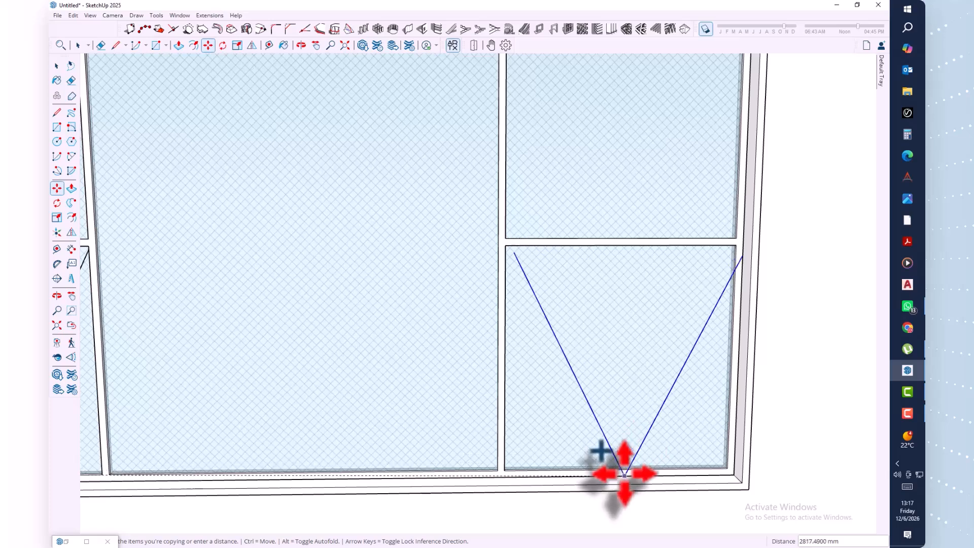
scroll(620, 463, "up", 5)
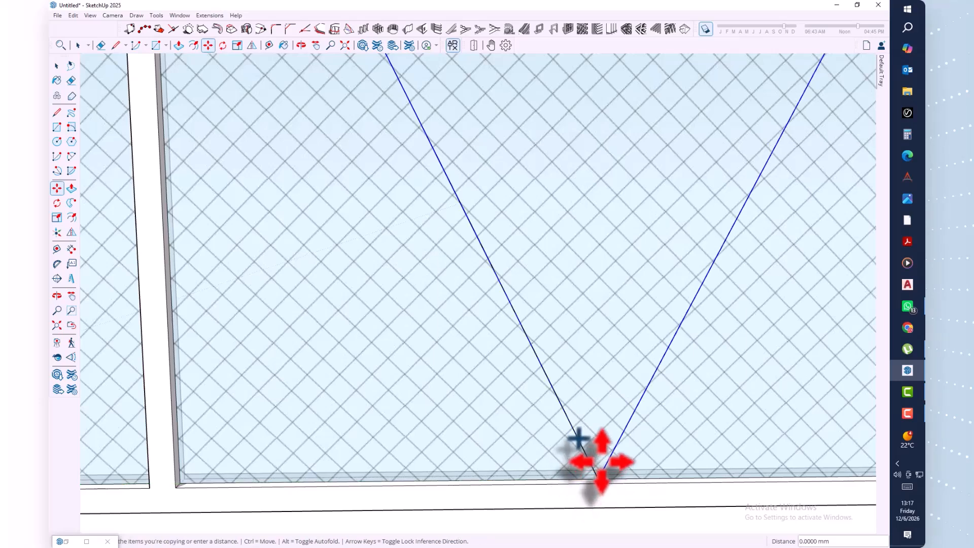
Step: Copy the V-shaped opening lines up into the upper-right panel, with the apex at the midpoint of the crossbar's upper edge
scroll(600, 430, "down", 5)
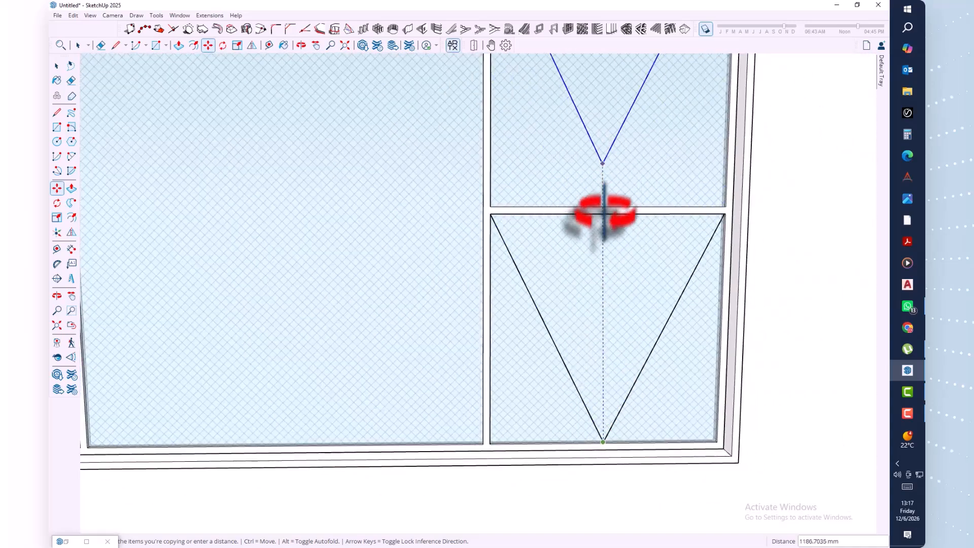
mouse_move(603, 214)
middle_mouse_down()
mouse_move(583, 276)
mouse_move(598, 283)
mouse_move(607, 244)
middle_mouse_up()
scroll(614, 231, "up", 2)
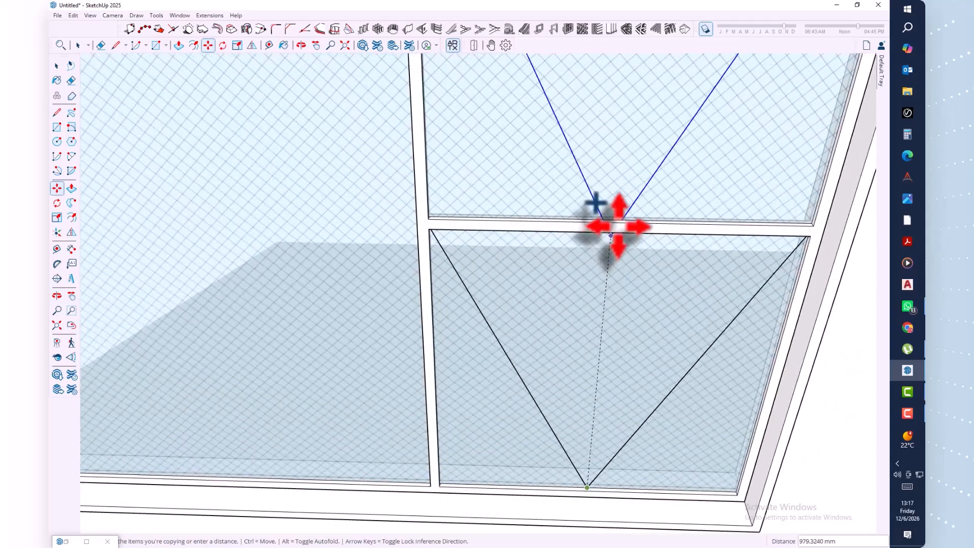
scroll(618, 226, "up", 2)
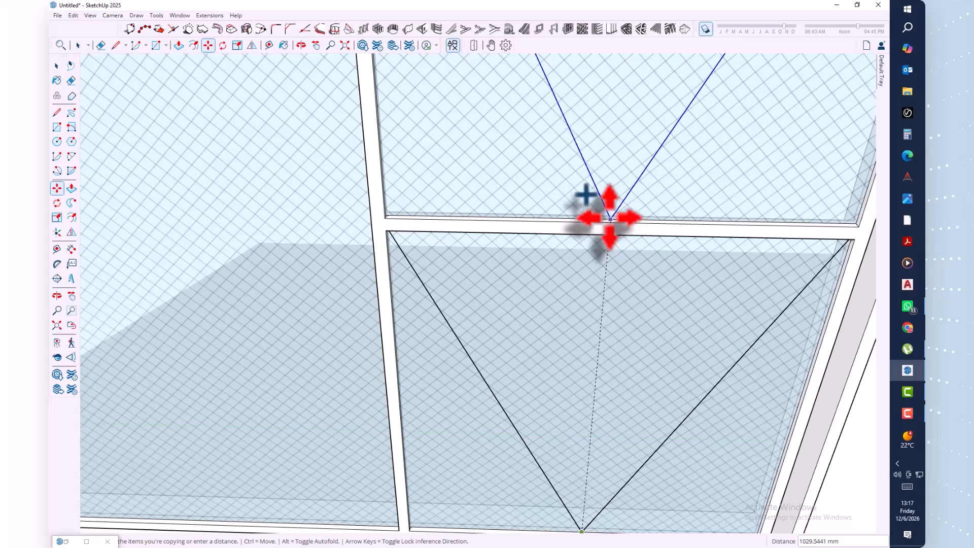
scroll(610, 218, "up", 3)
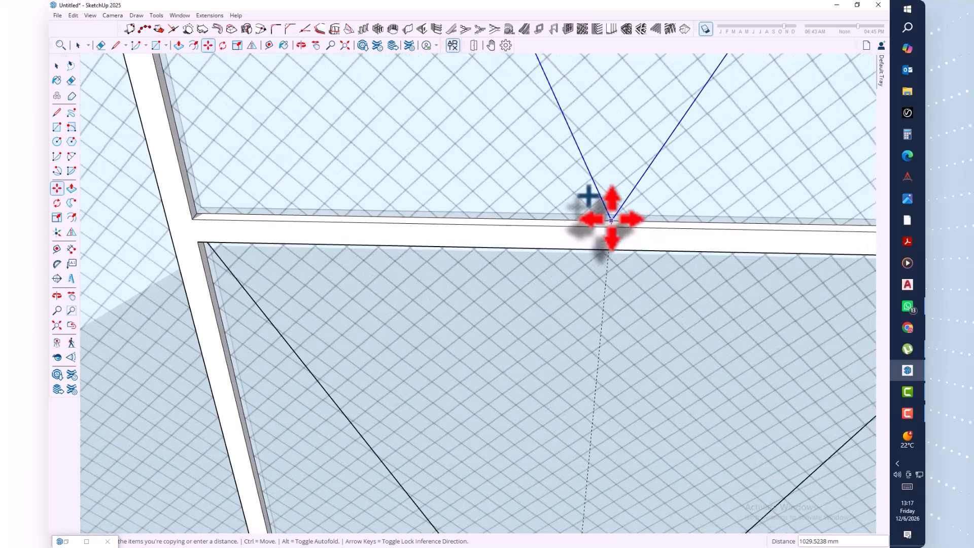
mouse_move(604, 218)
middle_mouse_down()
mouse_move(592, 250)
mouse_move(617, 239)
mouse_move(611, 228)
middle_mouse_up()
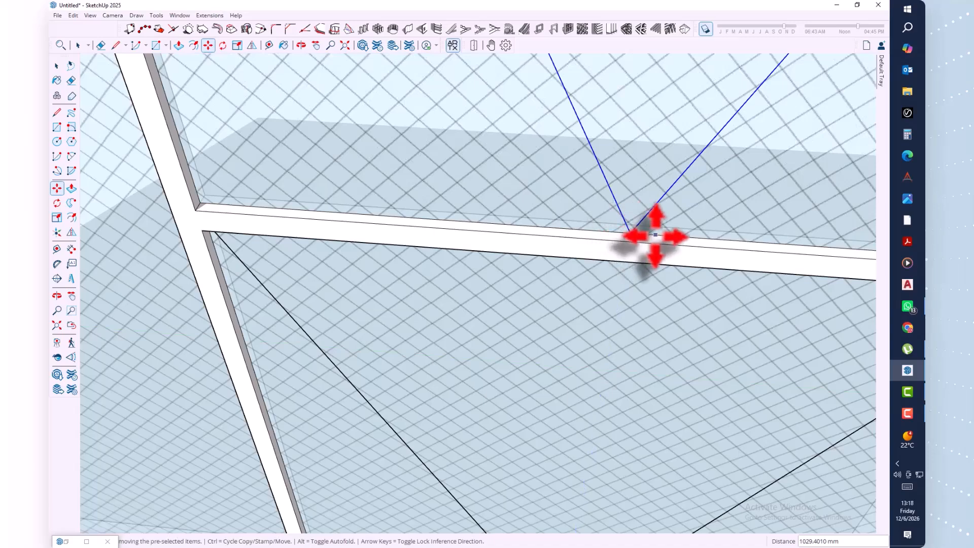
scroll(656, 235, "down", 6)
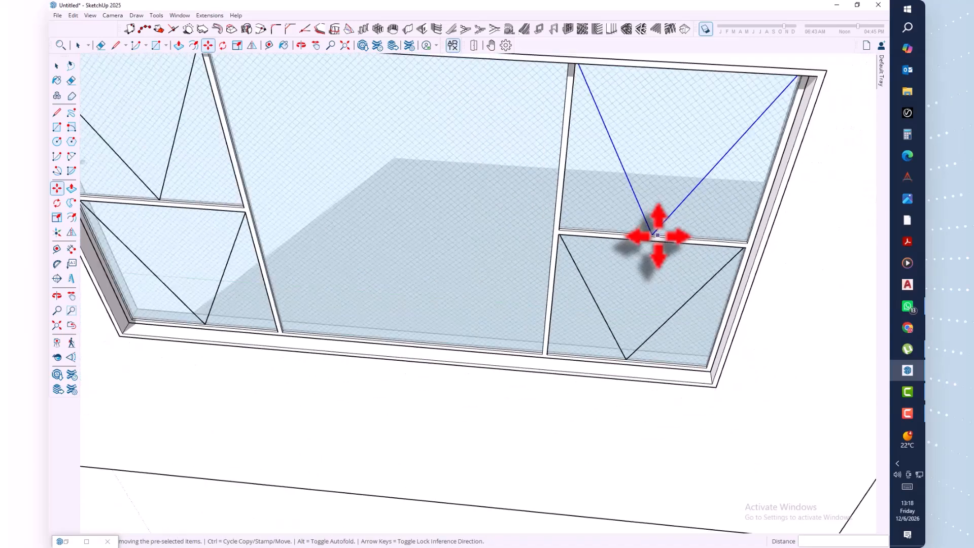
scroll(655, 238, "down", 5)
key("space")
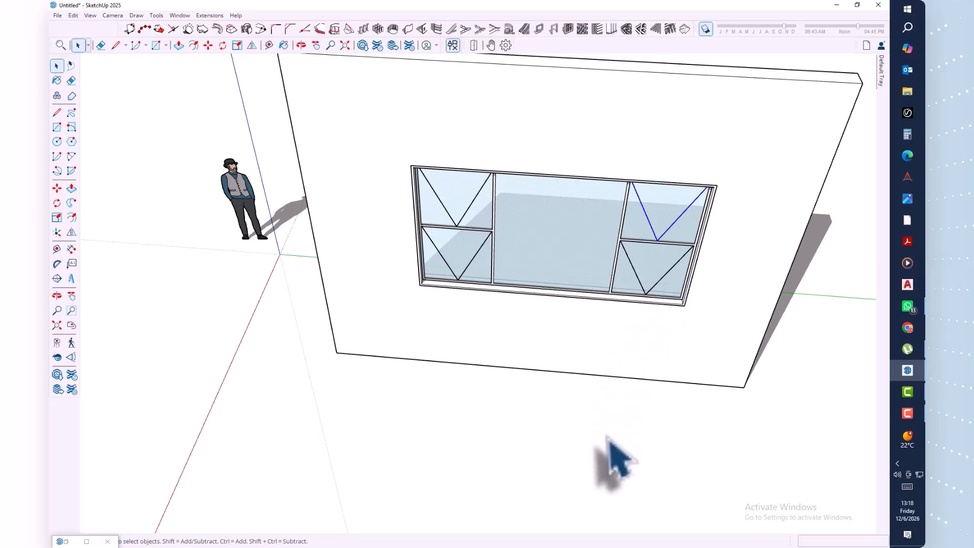
Step: Inspect the window with its four V-marked side panels from both faces of the wall
middle_click_drag(626, 465, 560, 282)
scroll(560, 304, "down", 5)
middle_click_drag(652, 228, 413, 282)
scroll(413, 283, "up", 6)
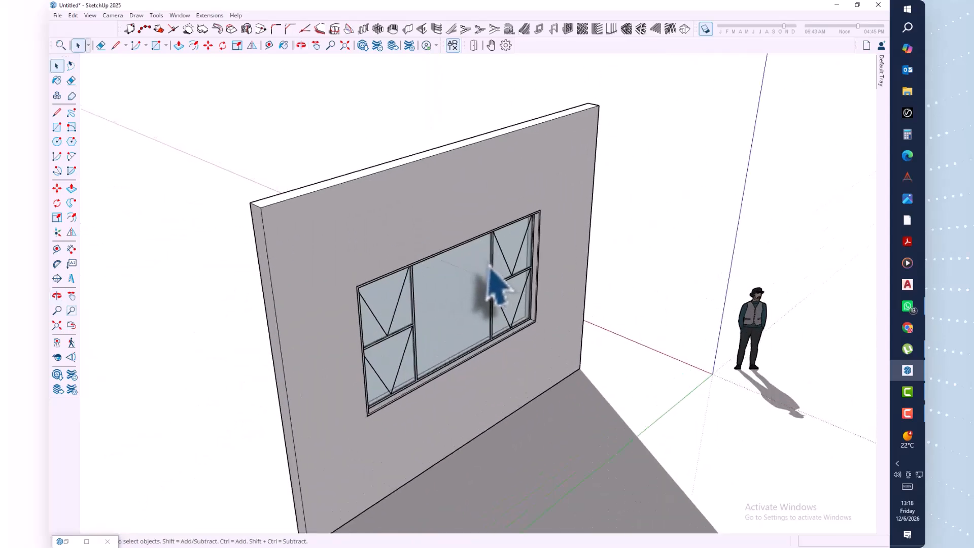
middle_click_drag(362, 317, 598, 289)
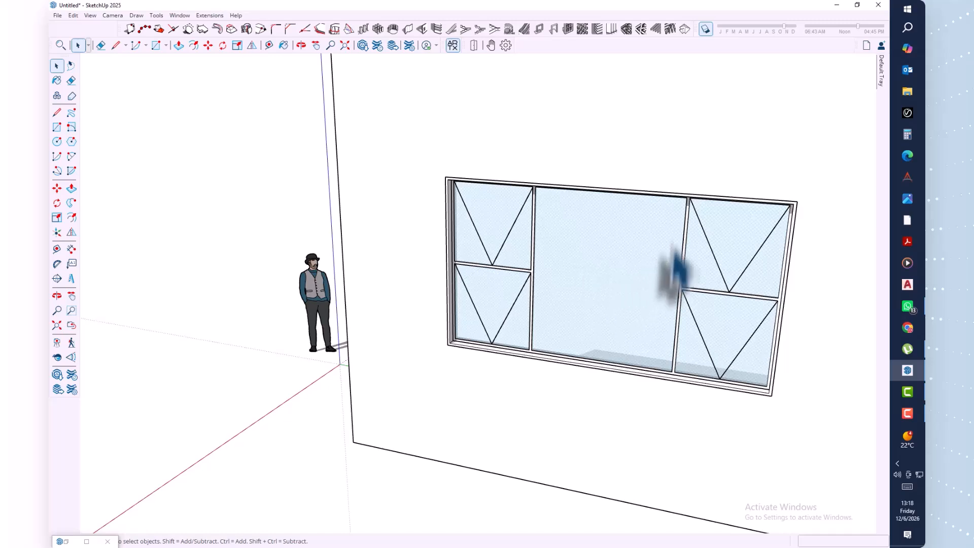
middle_click_drag(678, 271, 617, 299)
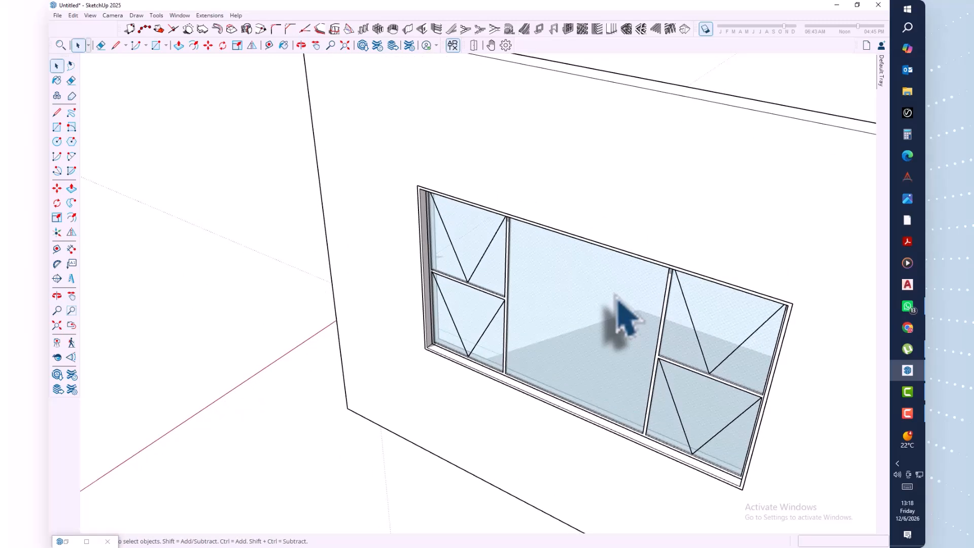